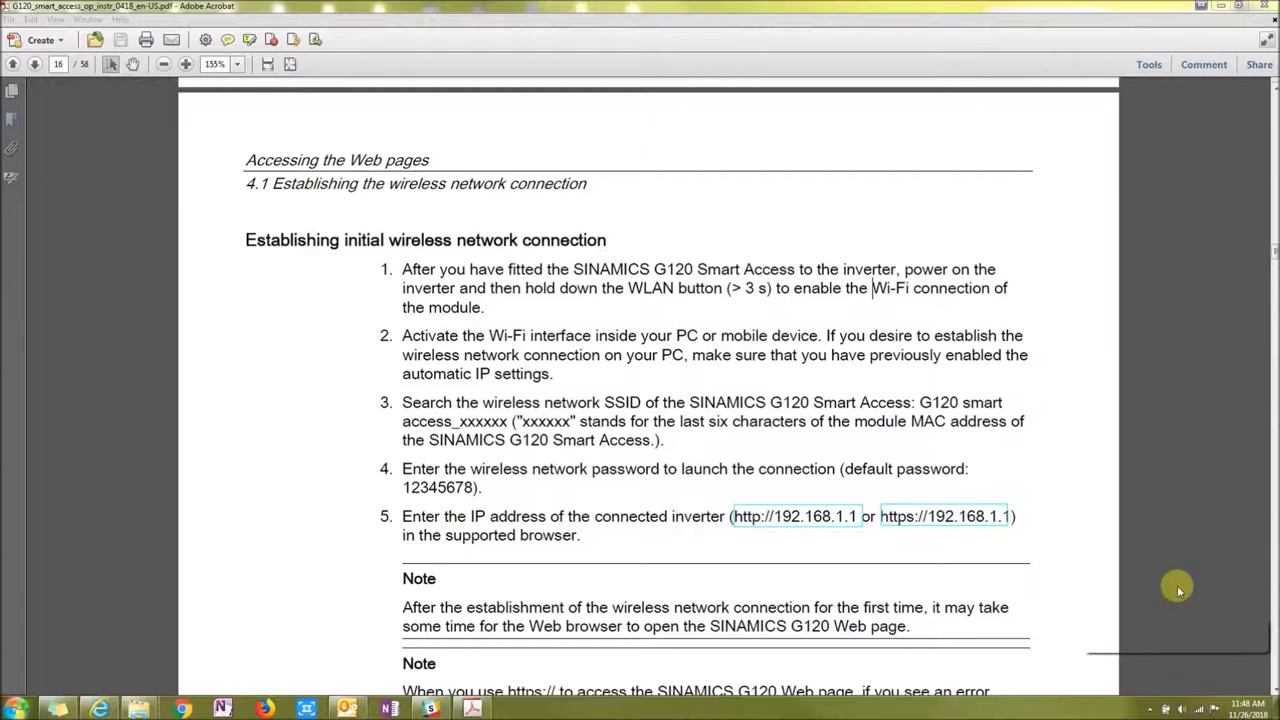
- Show Windows' available wireless networks beside the G120 manual in Adobe Acrobat
click(1199, 706)
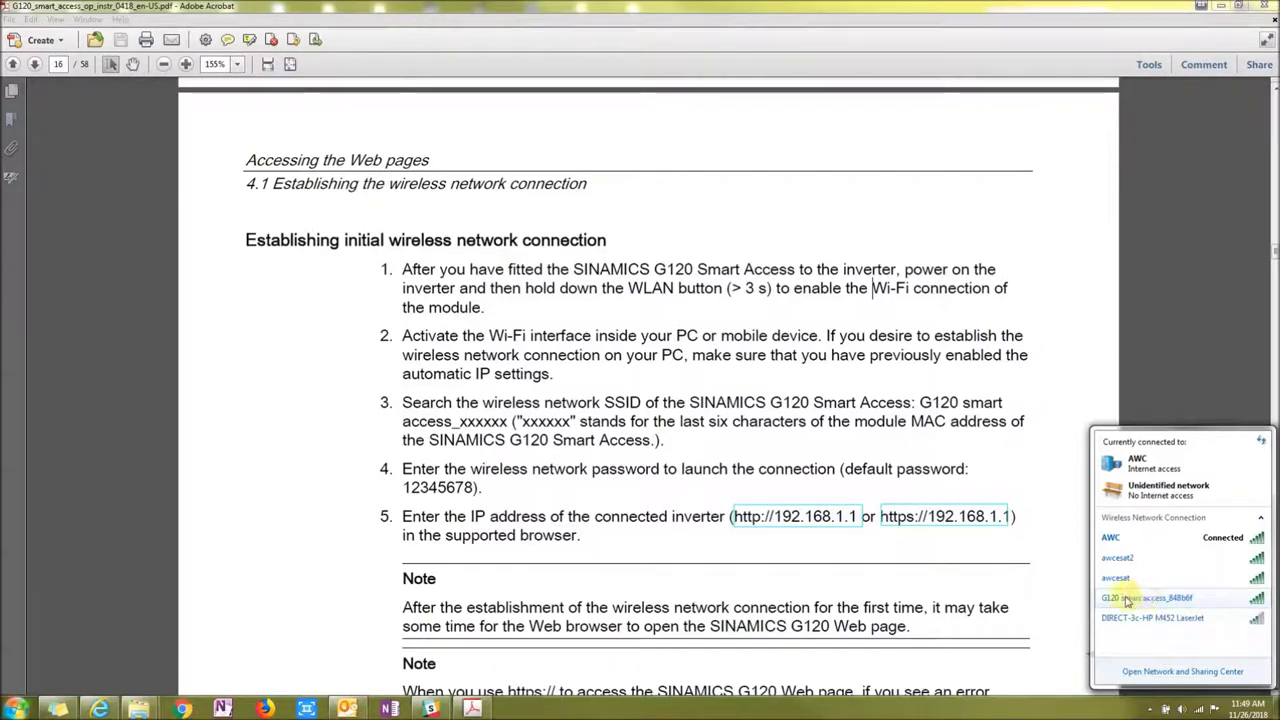
- Connect to the G120 smart access_848b6f network by entering its default security key
click(1163, 597)
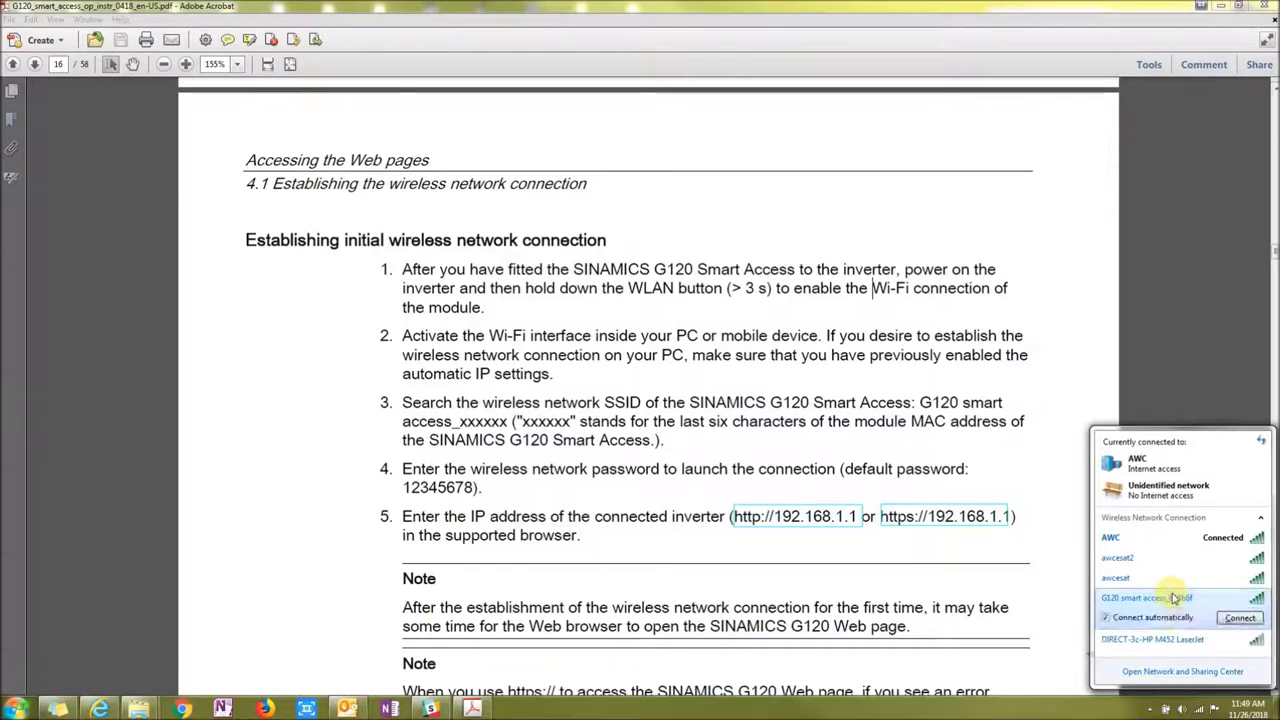
click(1240, 619)
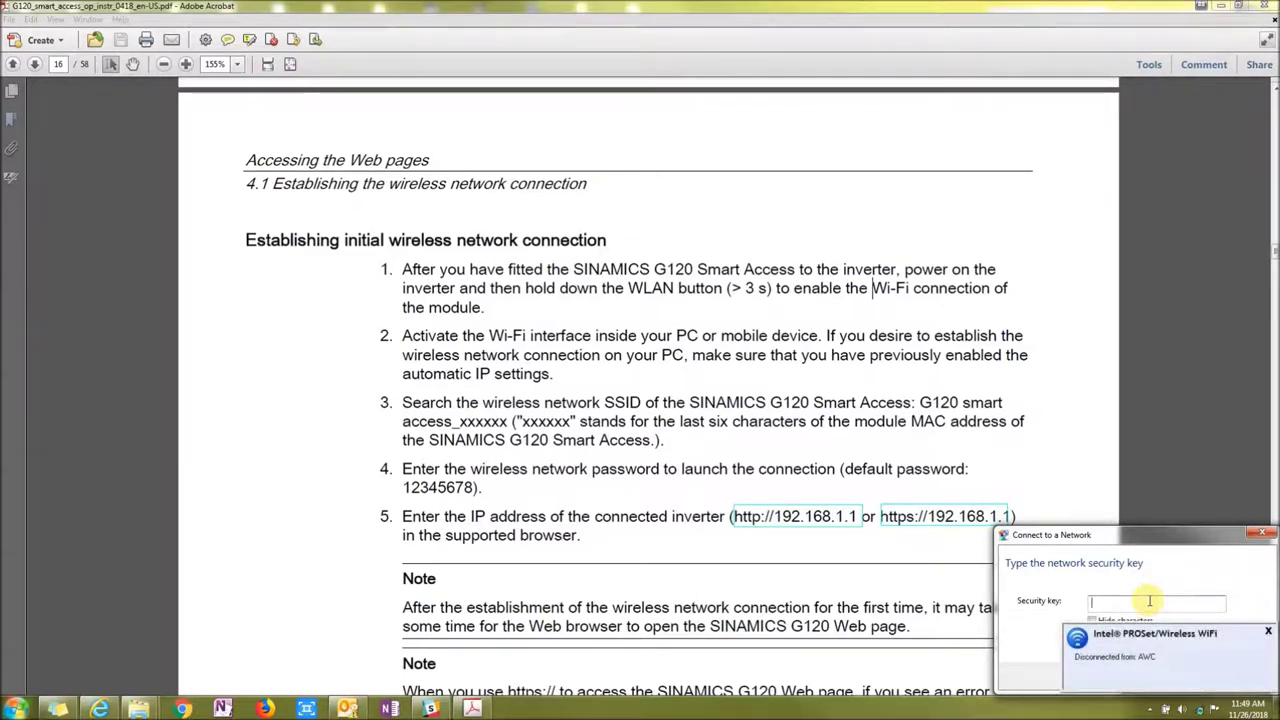
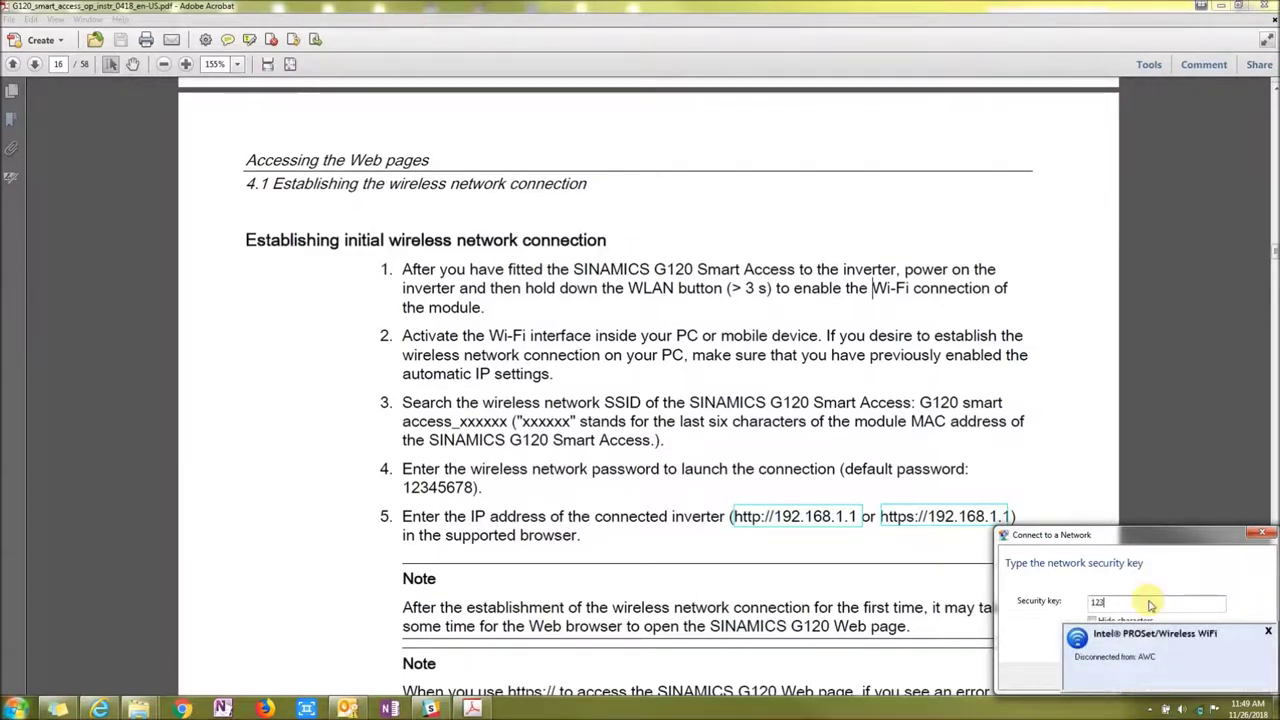
key(Return)
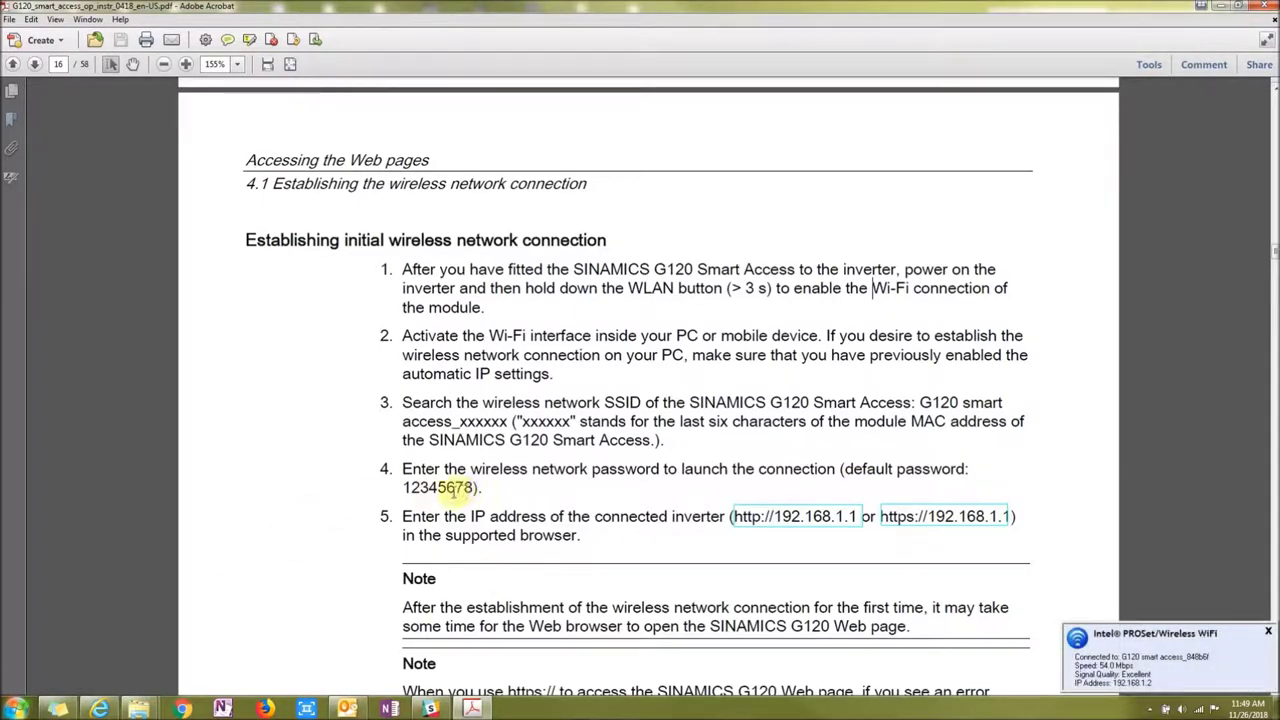
- Load the inverter's Smart Access page at 192.168.1.1 in Internet Explorer
mouse_move(103, 710)
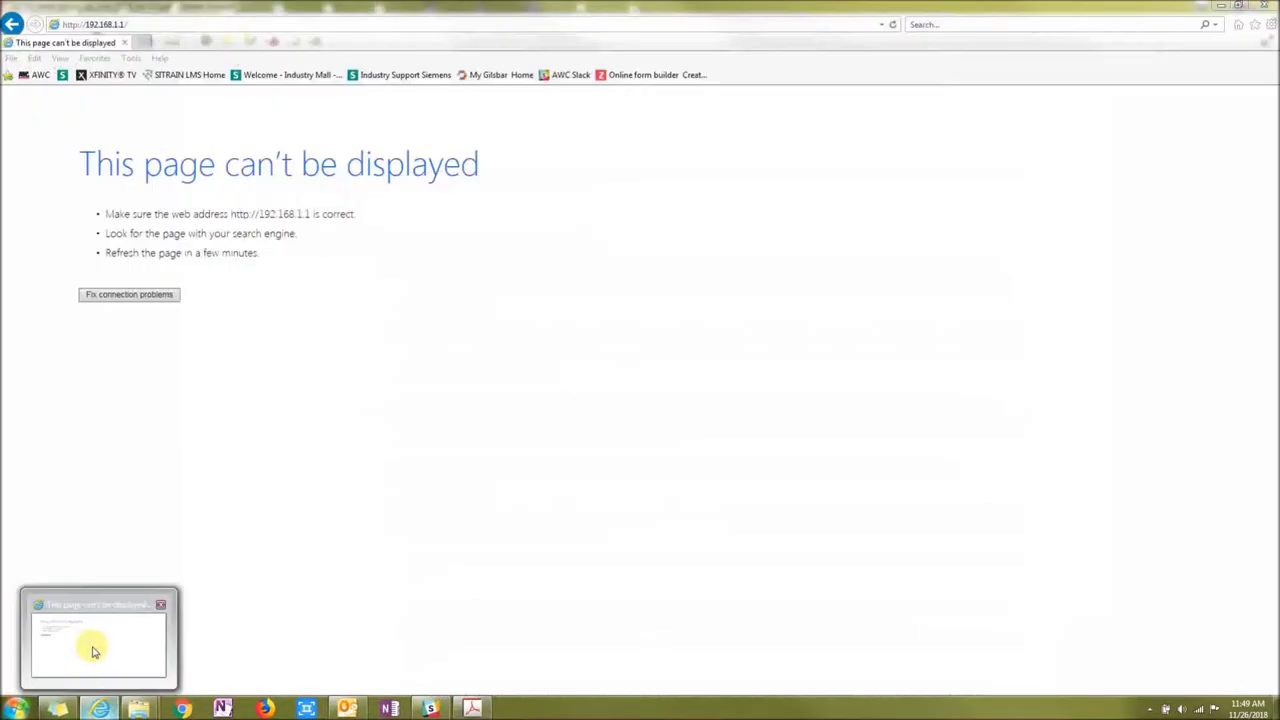
click(92, 650)
click(158, 22)
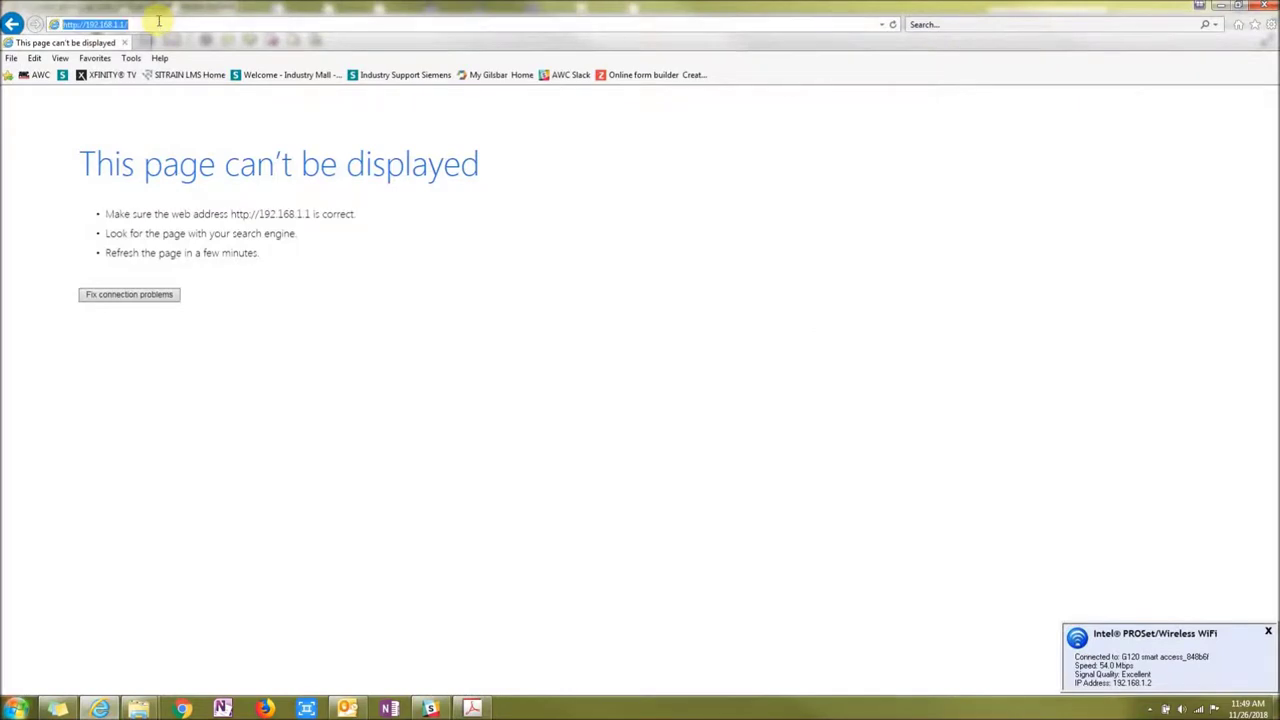
text(192)
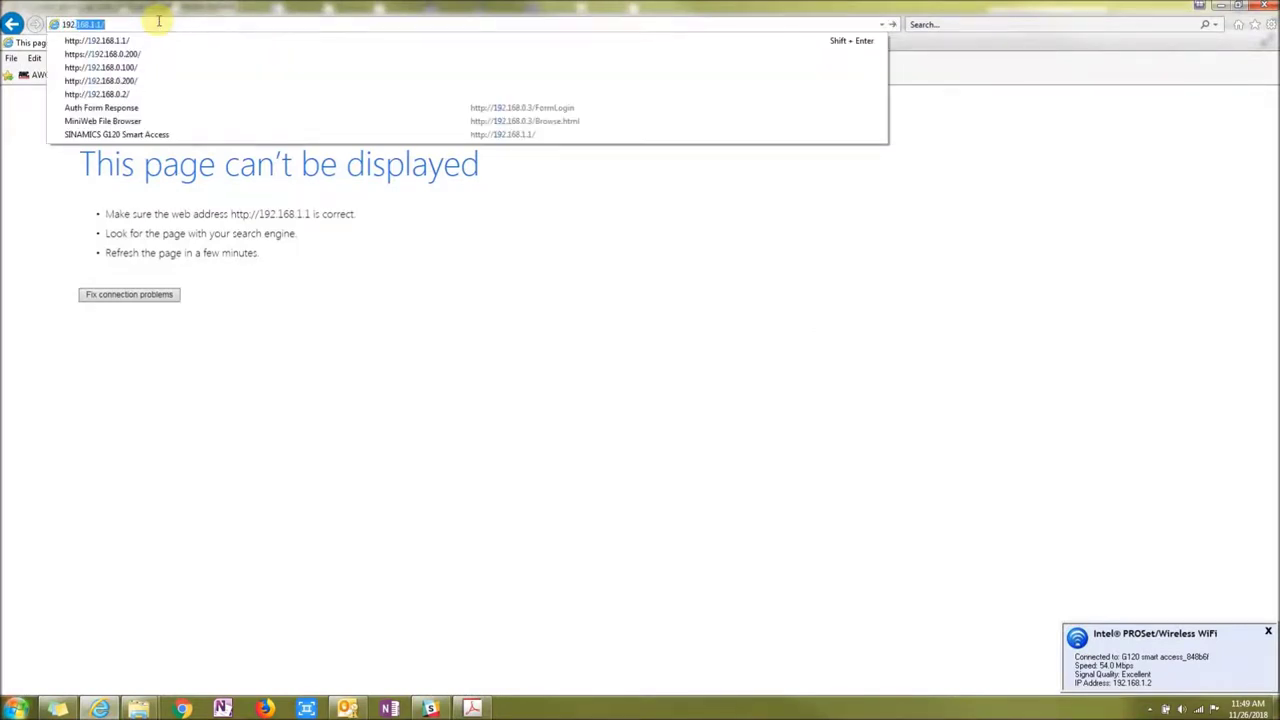
text(.168.1.1)
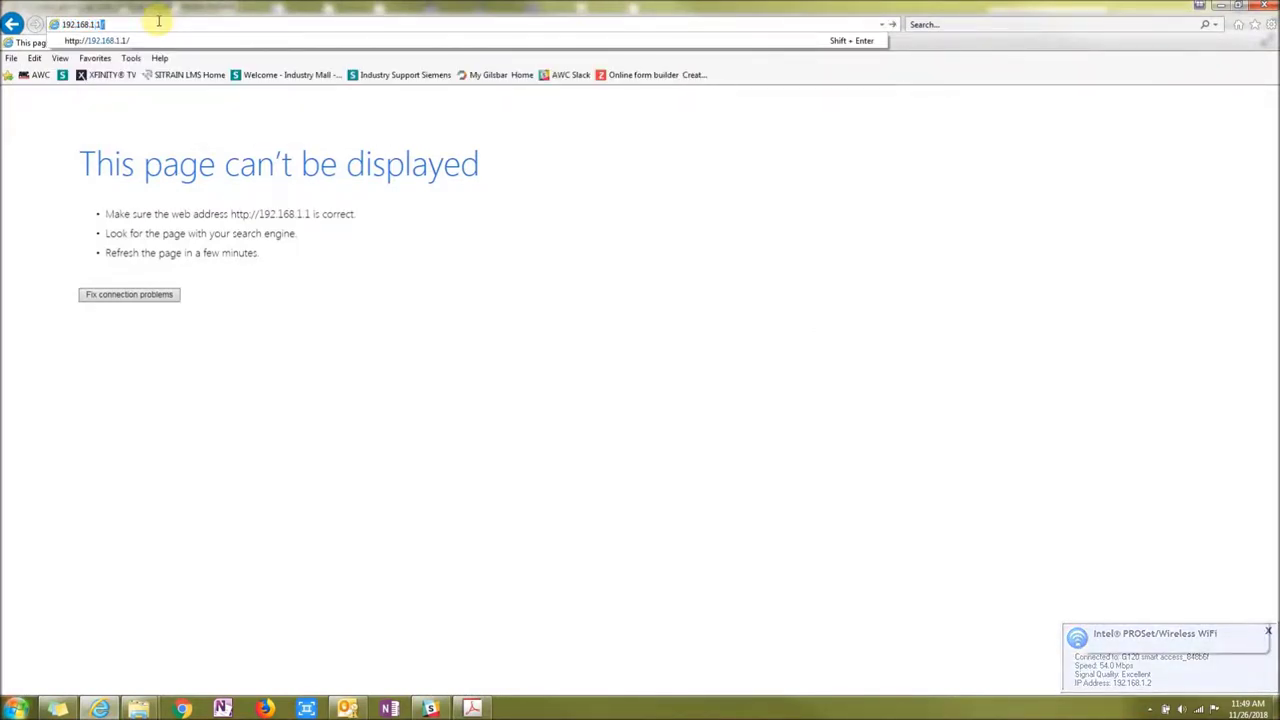
key(Return)
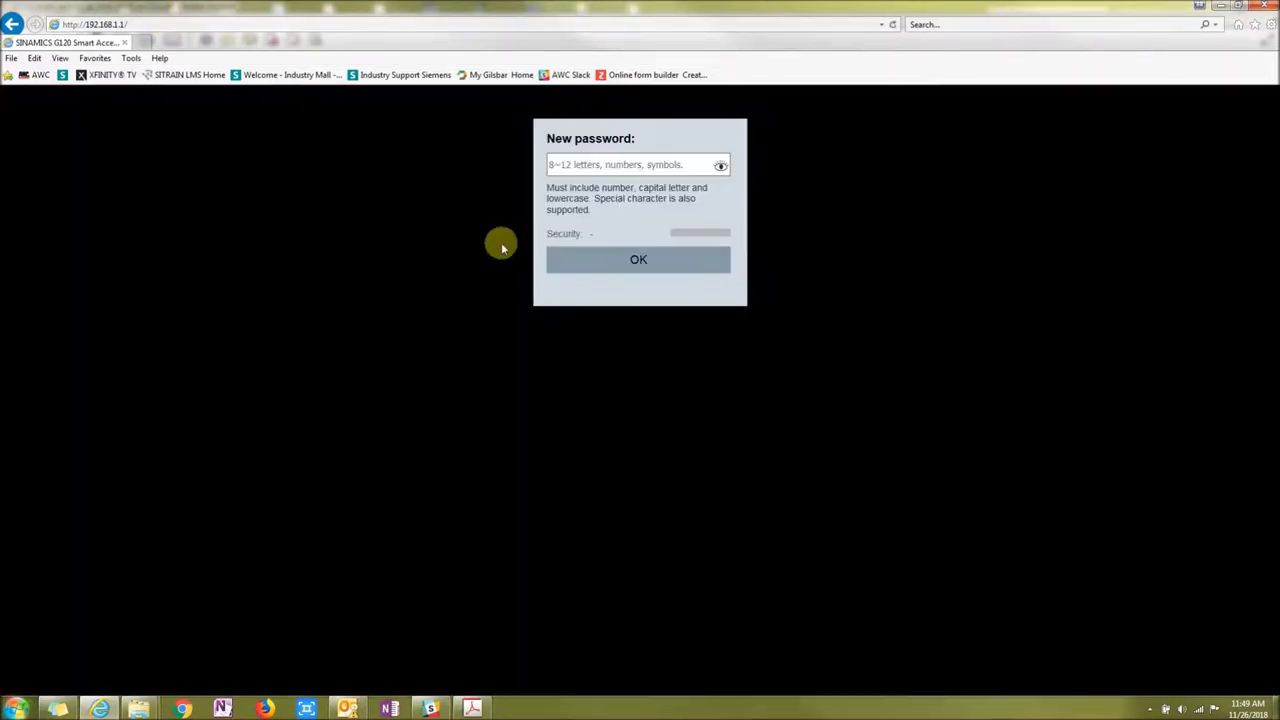
- Create a new module password, with the characters shown while typing, and save it
click(601, 165)
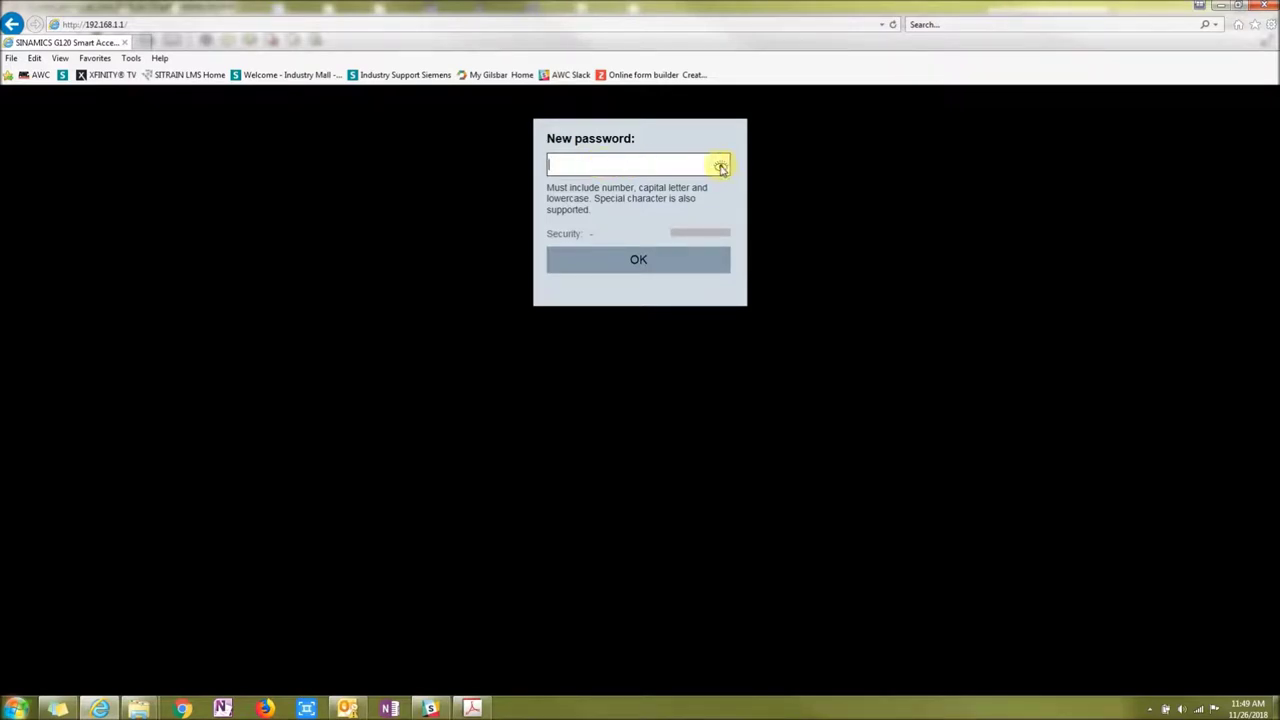
click(721, 165)
click(633, 165)
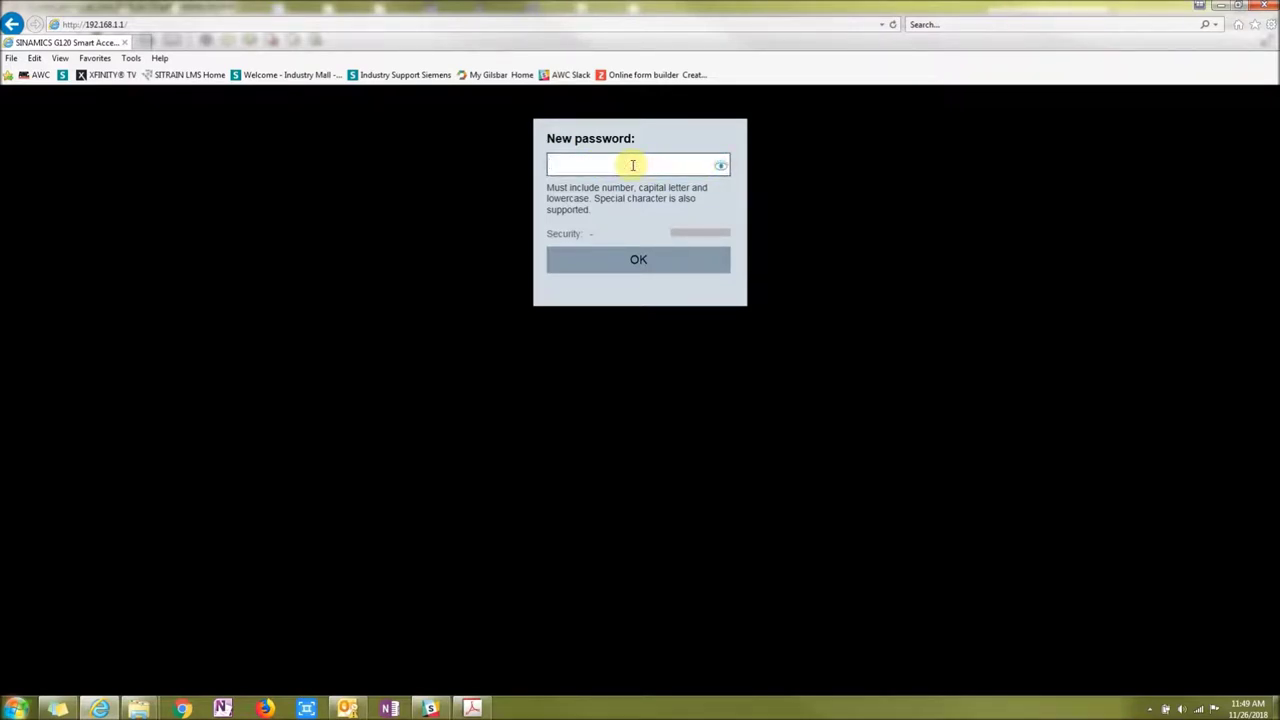
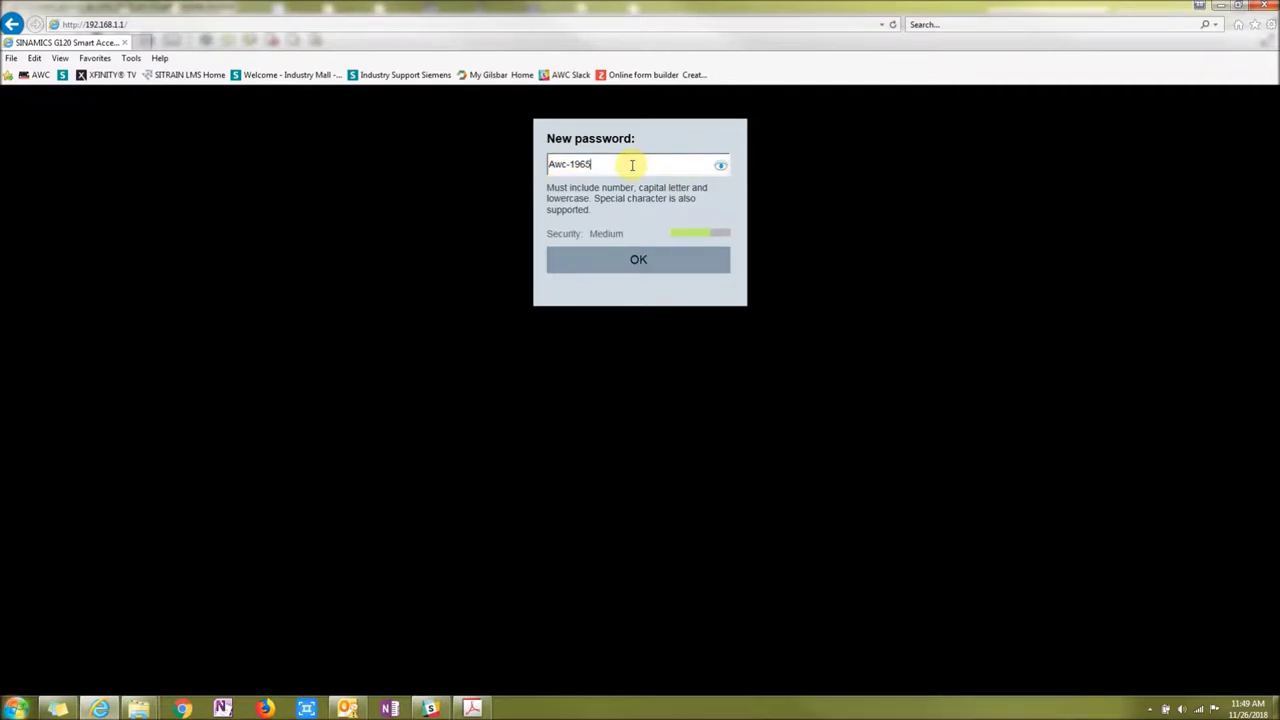
click(657, 262)
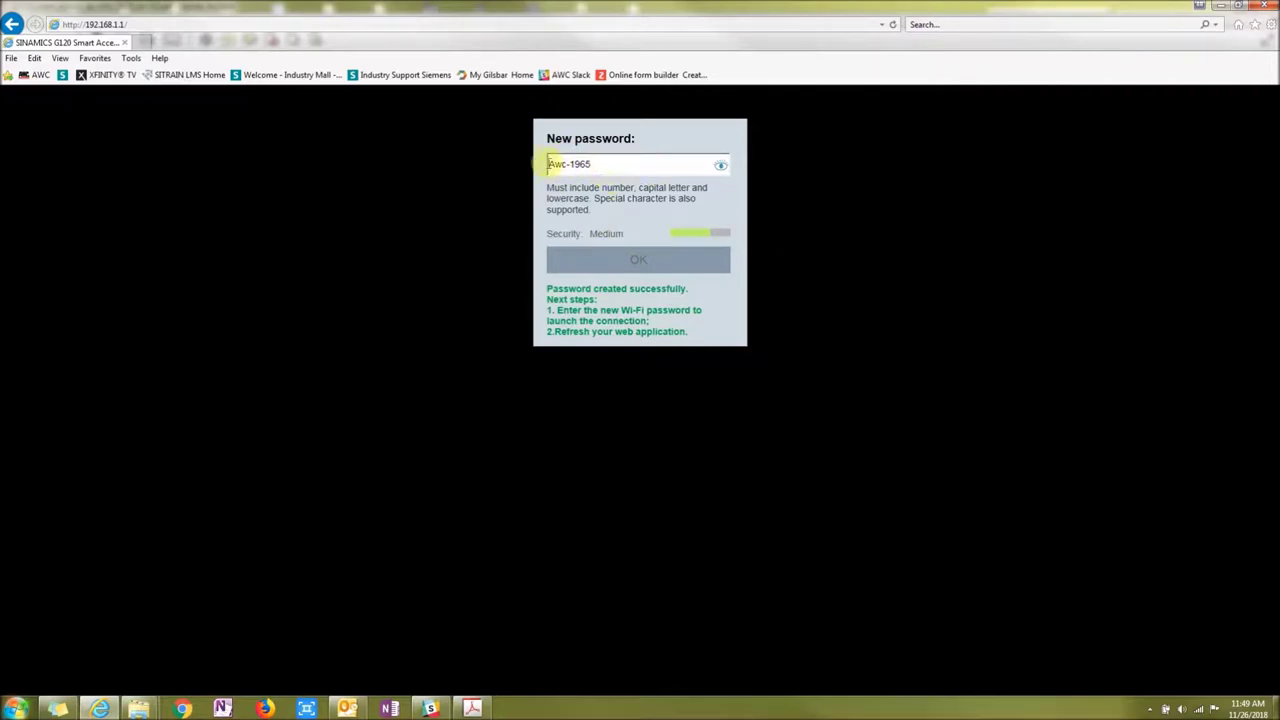
- Replace the G120 network's saved security key with the new password
click(1199, 708)
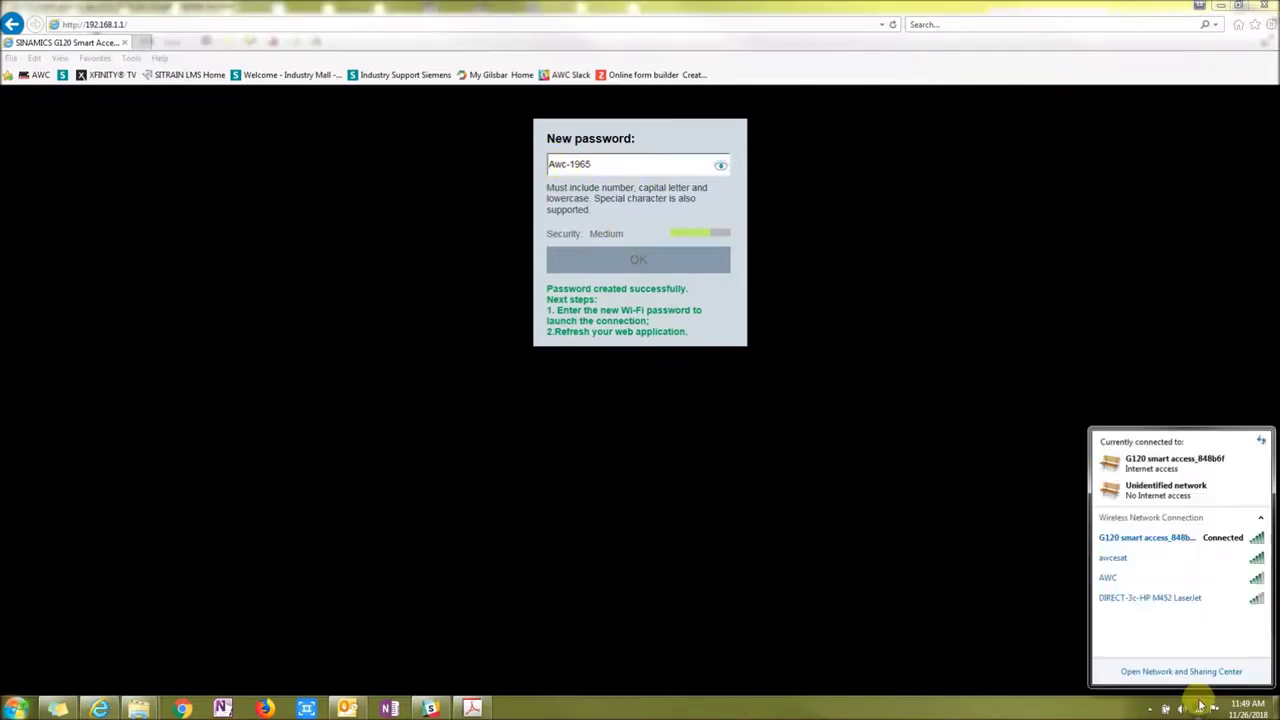
mouse_move(1128, 543)
right_click(1142, 542)
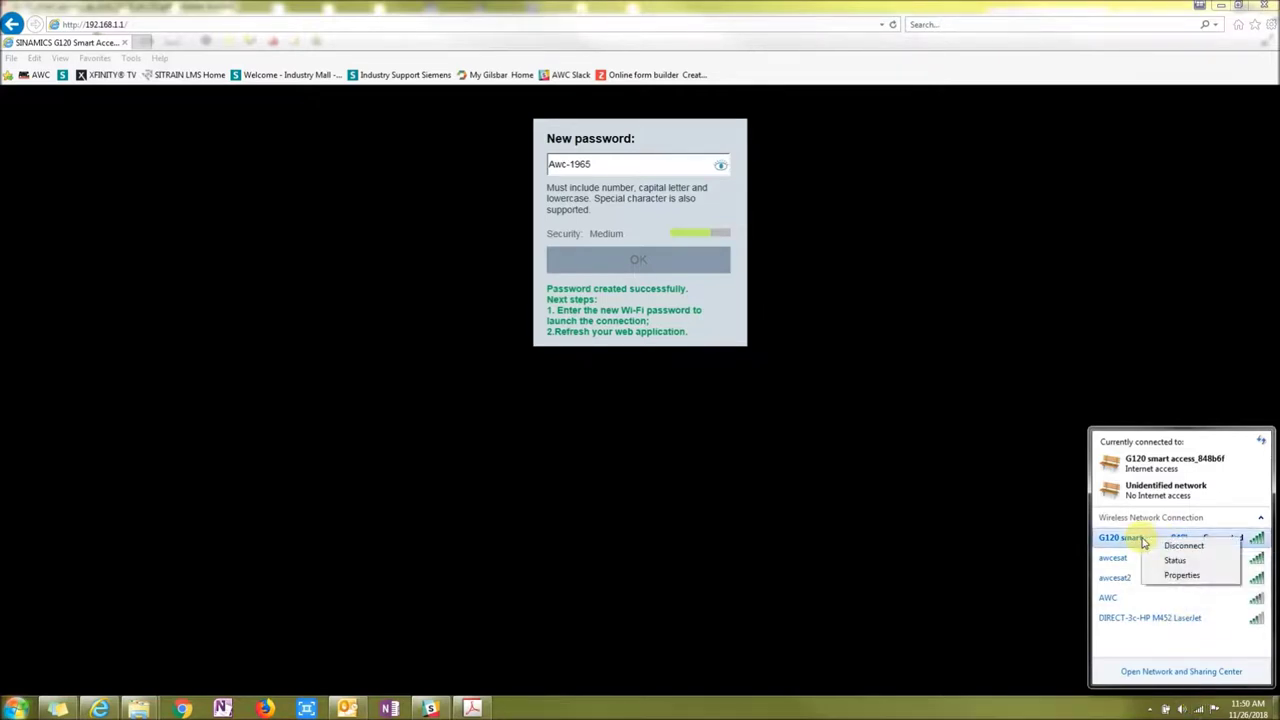
click(1182, 576)
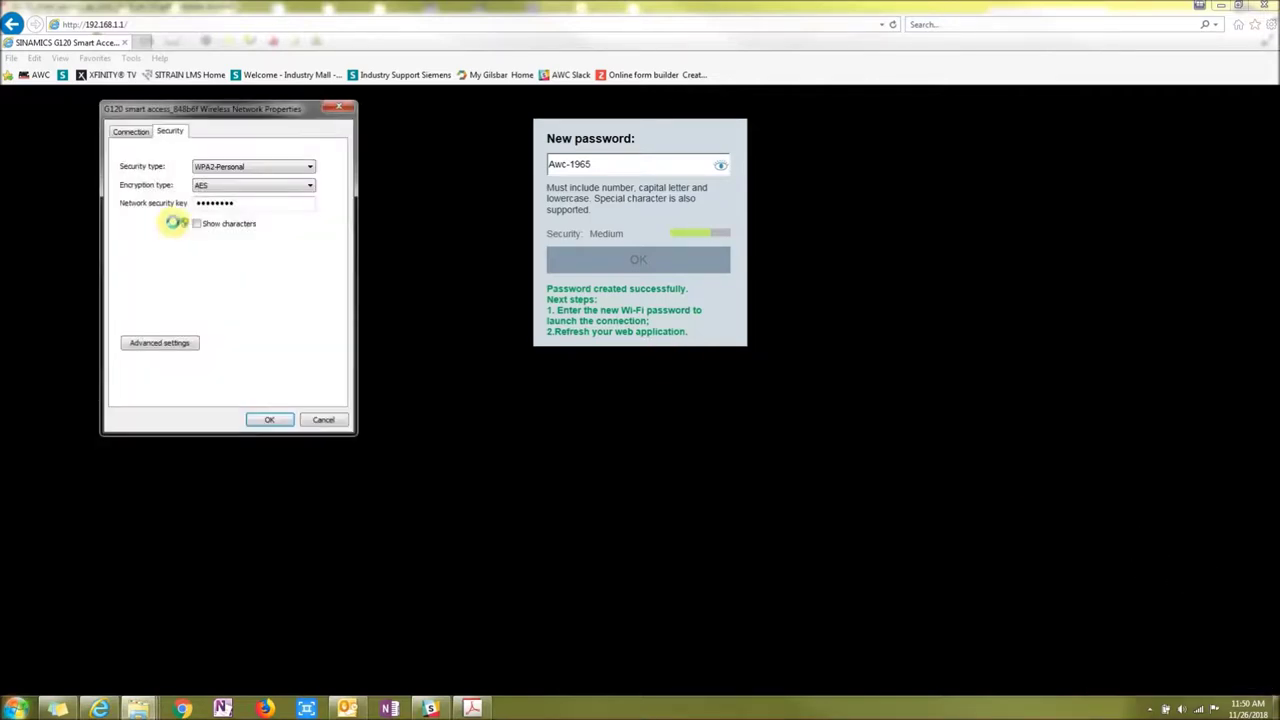
click(196, 223)
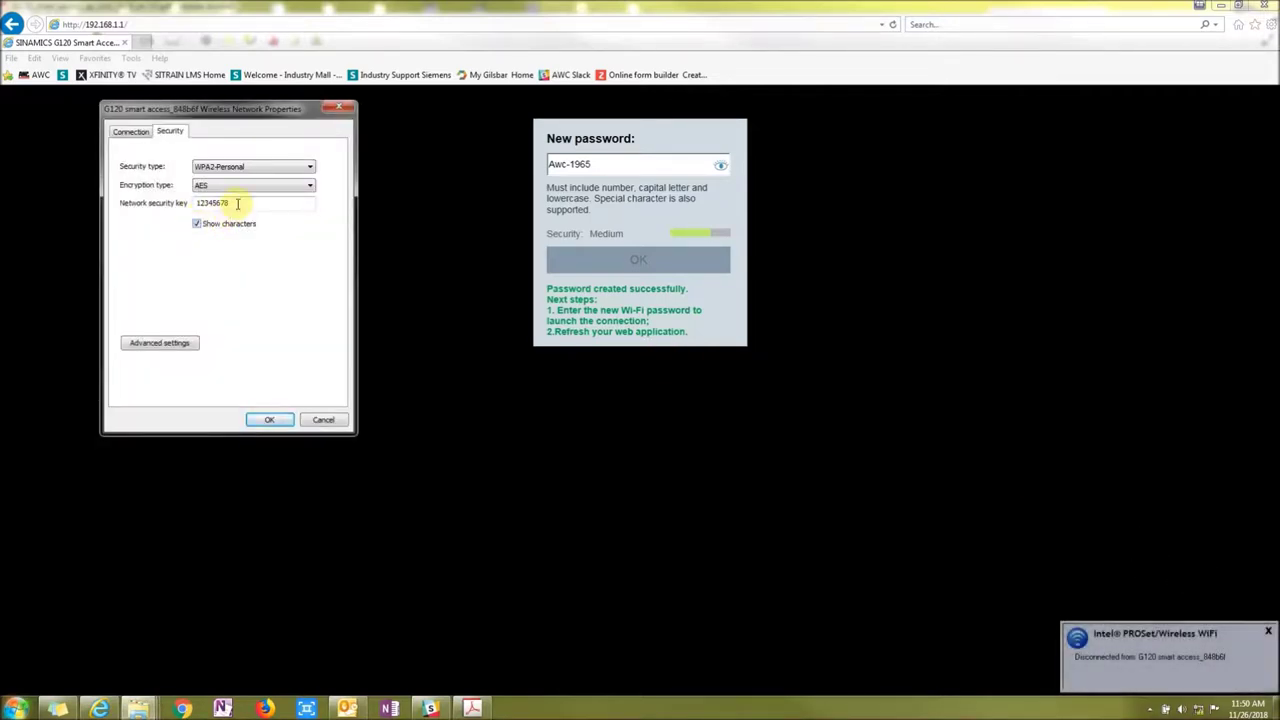
double_click(219, 203)
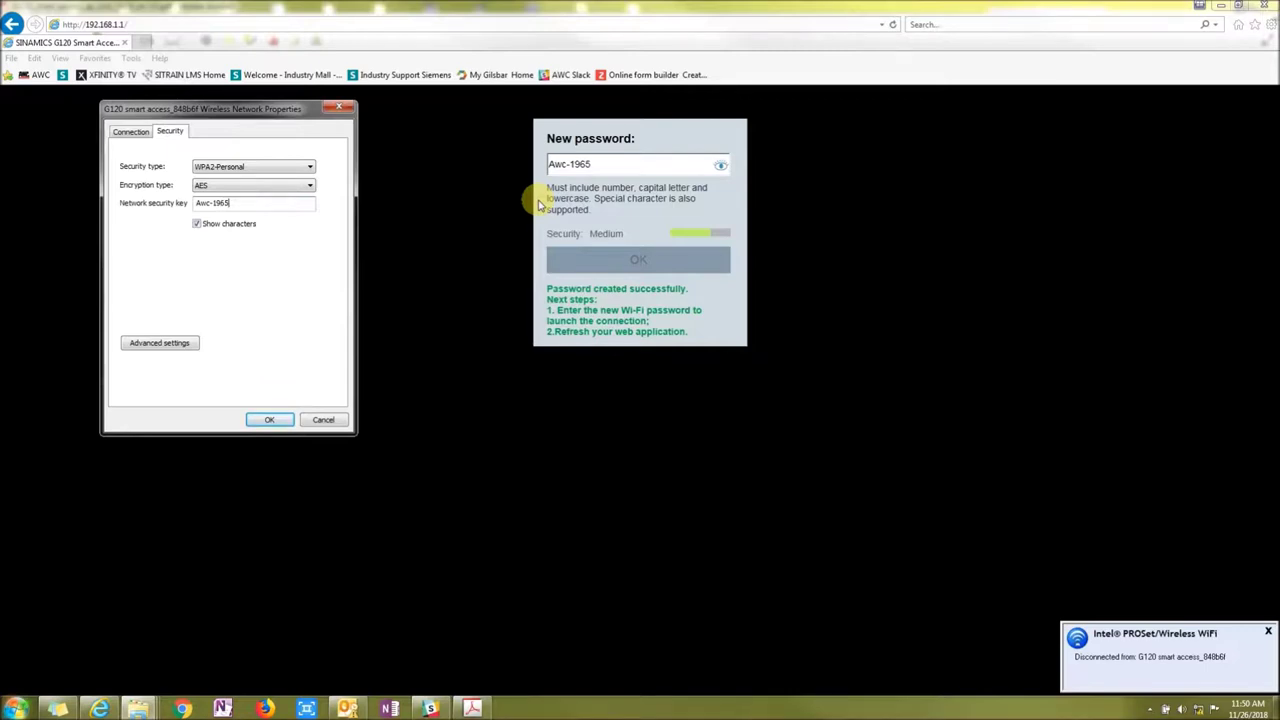
click(269, 419)
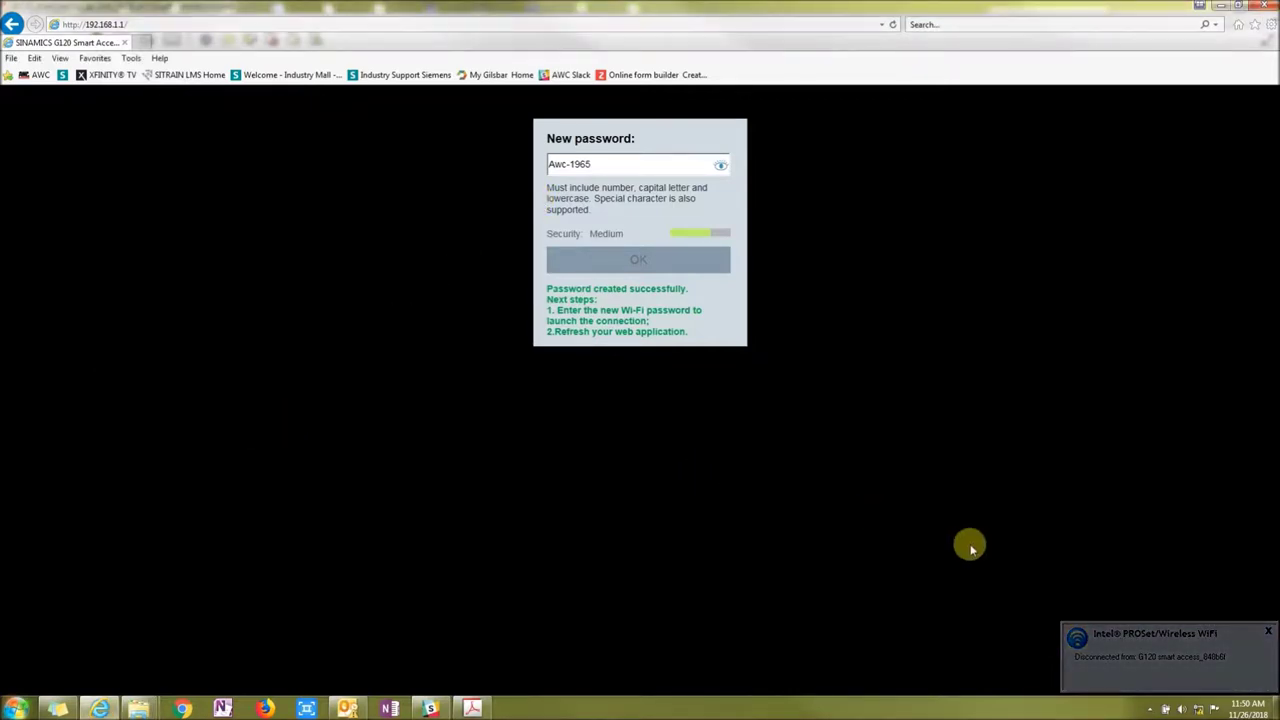
- Reconnect to G120 smart access_848b6f and select the browser's web address
click(1198, 709)
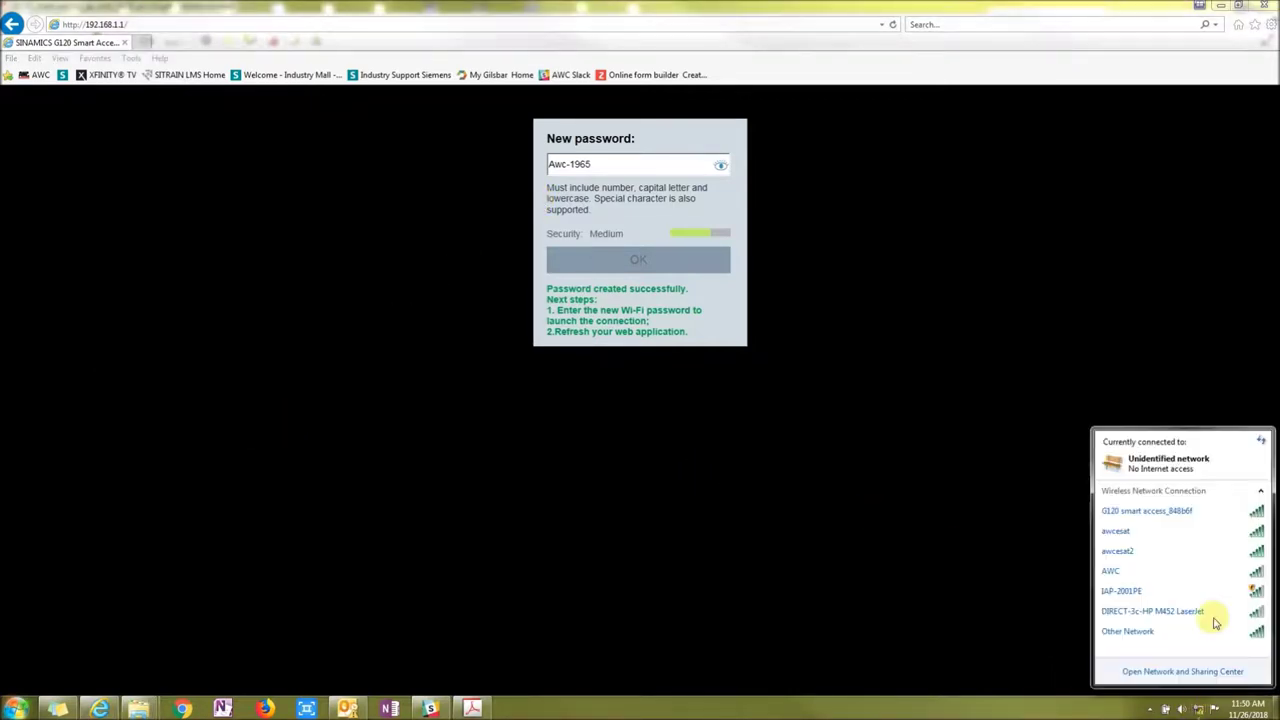
double_click(1200, 510)
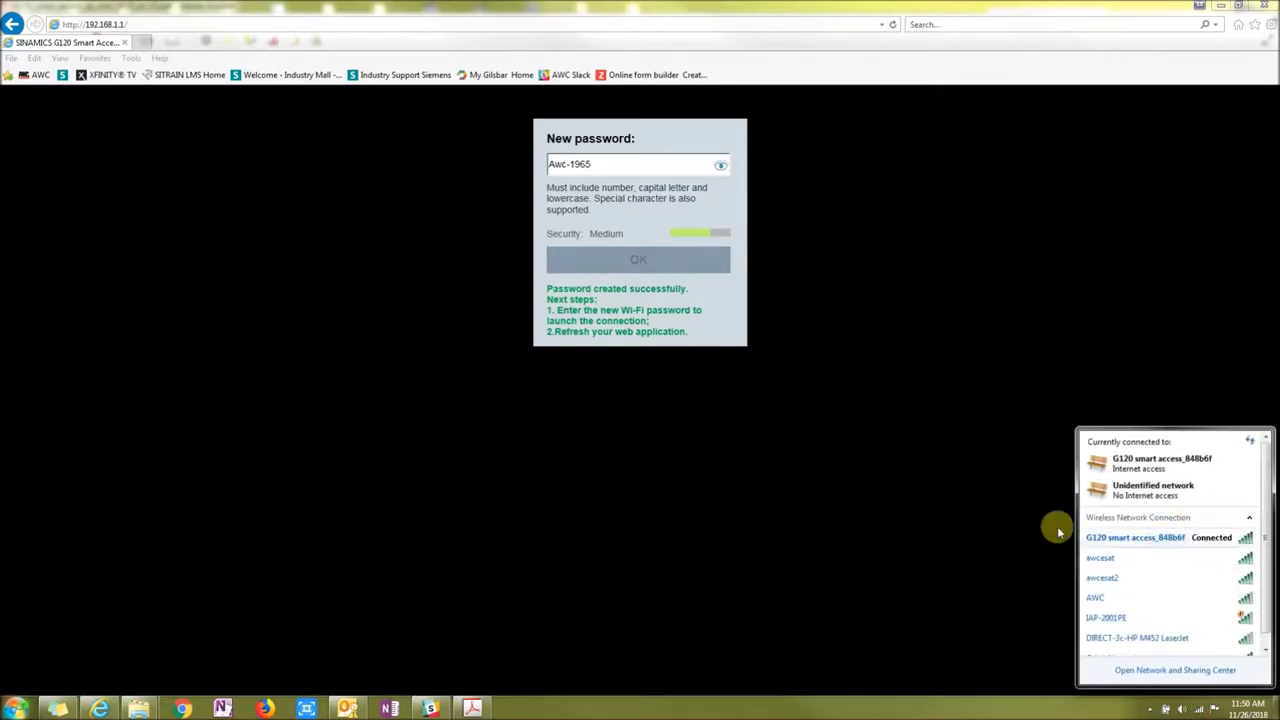
click(907, 503)
click(127, 24)
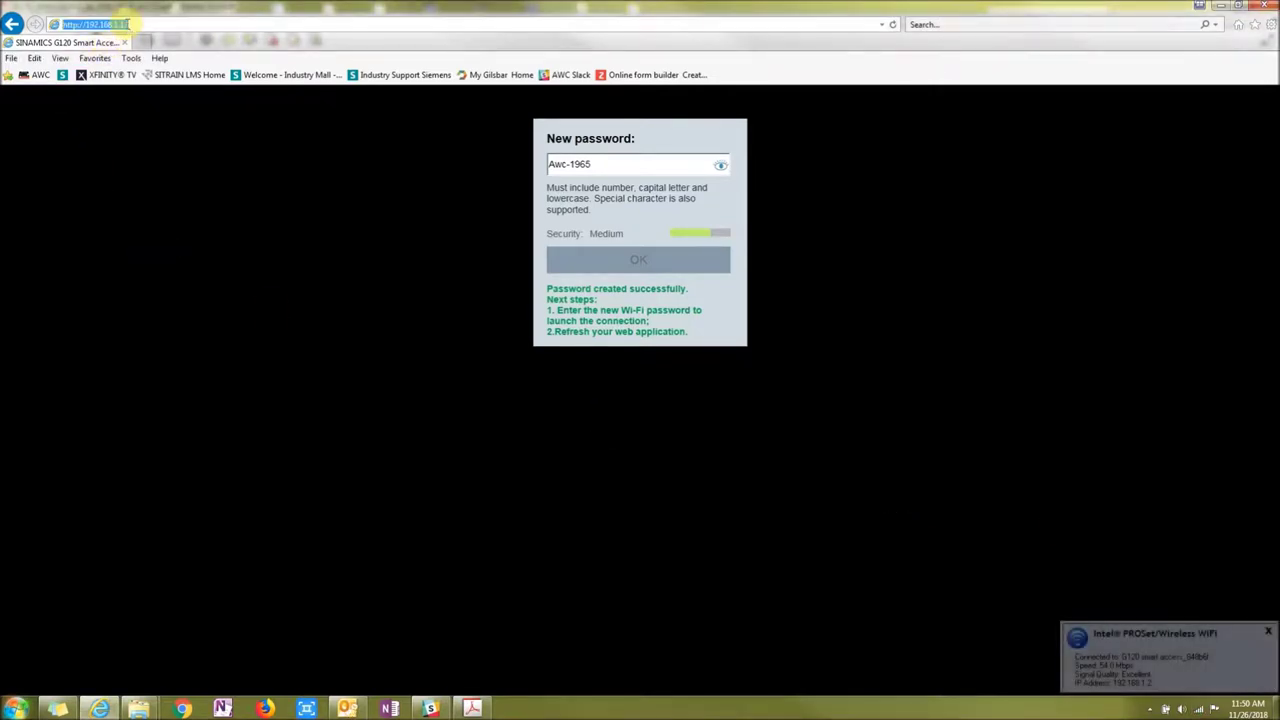
click(128, 24)
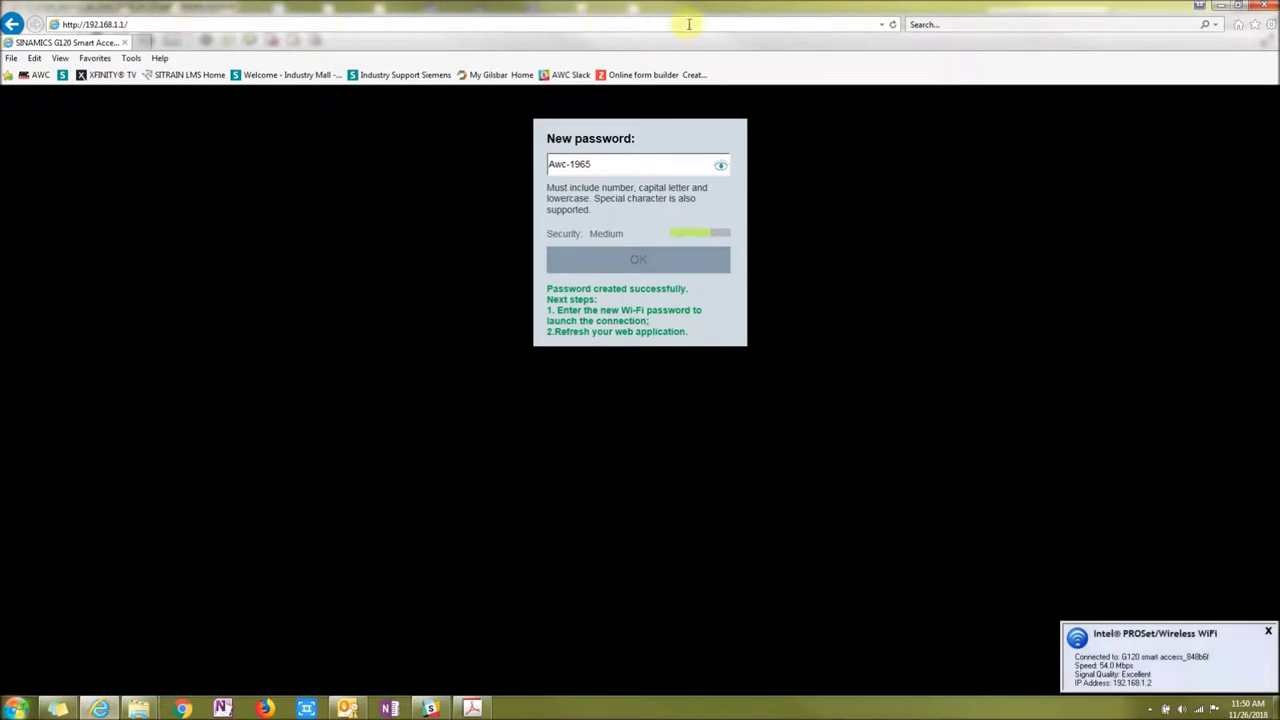
- Refresh the browser so the Smart Access home page loads its six tiles for CU230P-2_PN
click(893, 26)
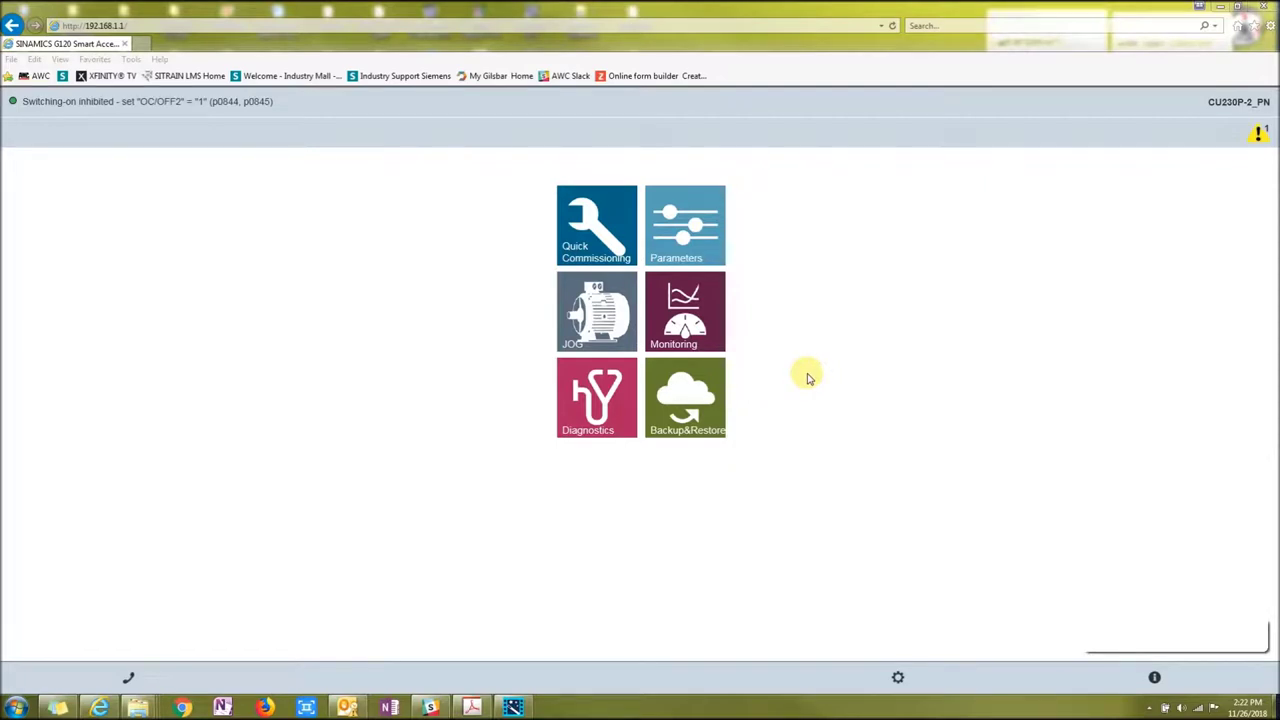
- Start quick commissioning, pass the factory reset option, confirm Standard Drive Control, and view the step overview
click(603, 230)
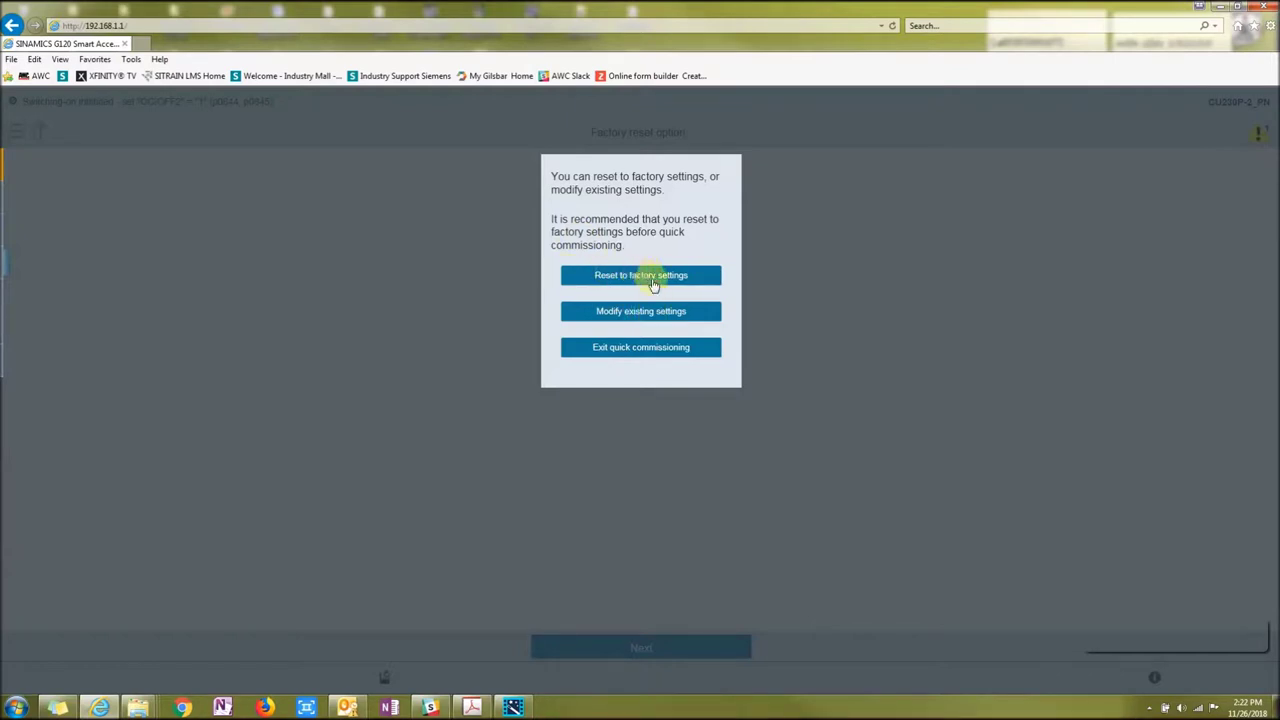
click(642, 284)
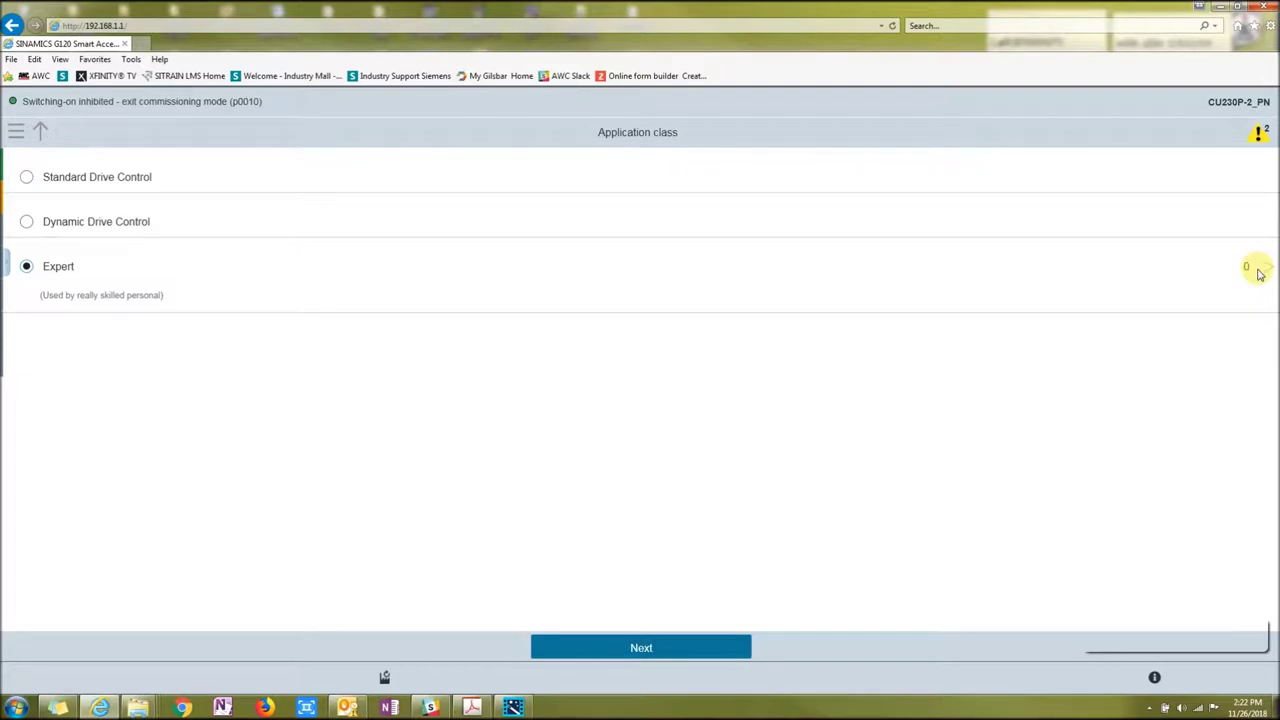
click(1259, 273)
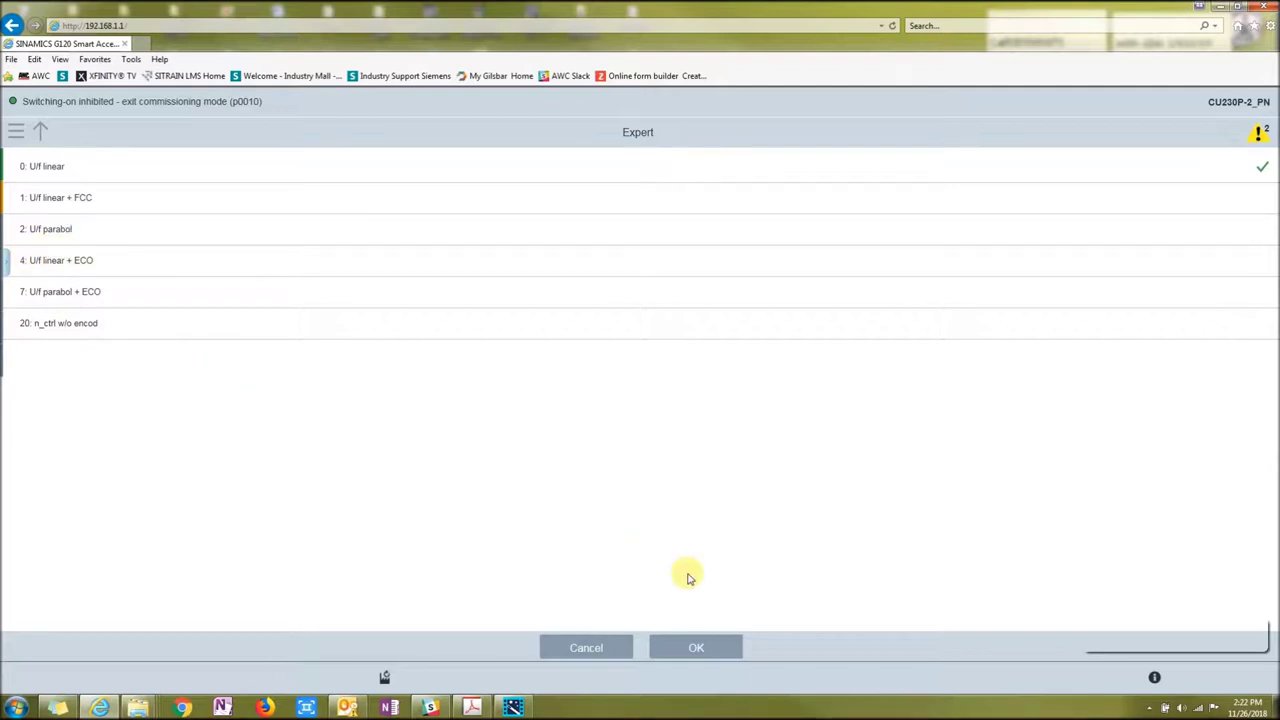
click(694, 647)
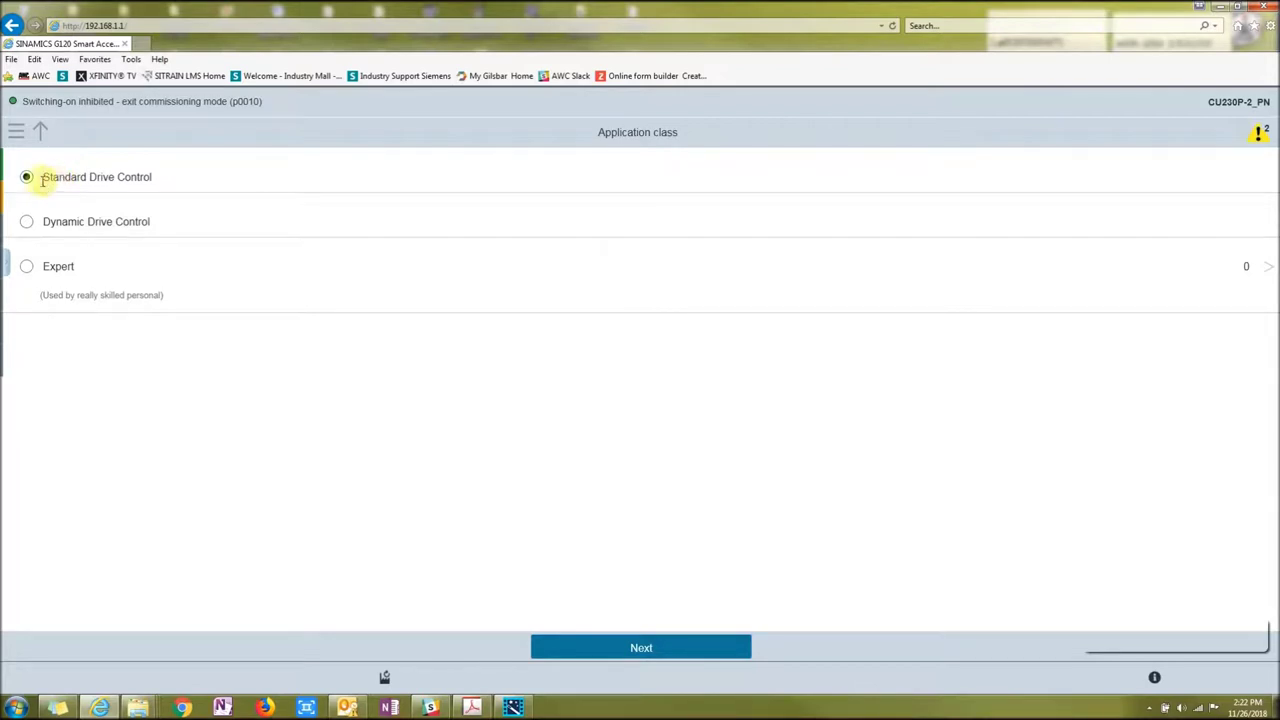
click(8, 265)
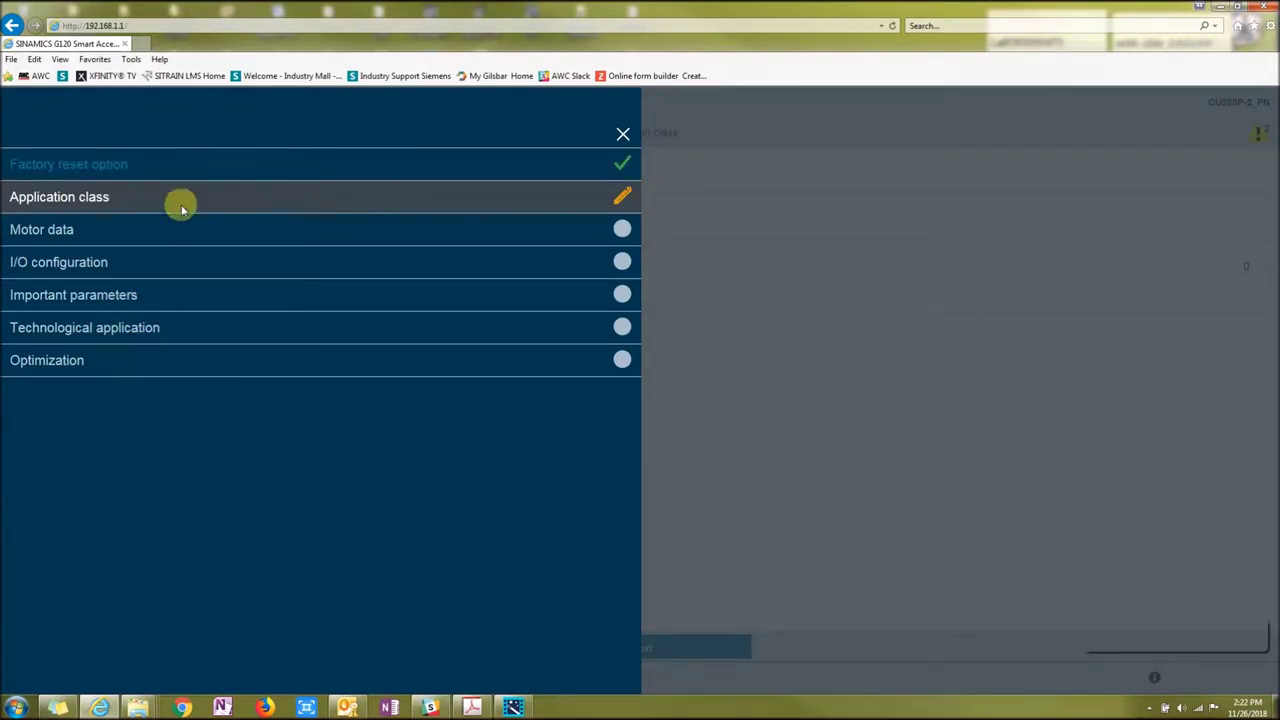
click(622, 136)
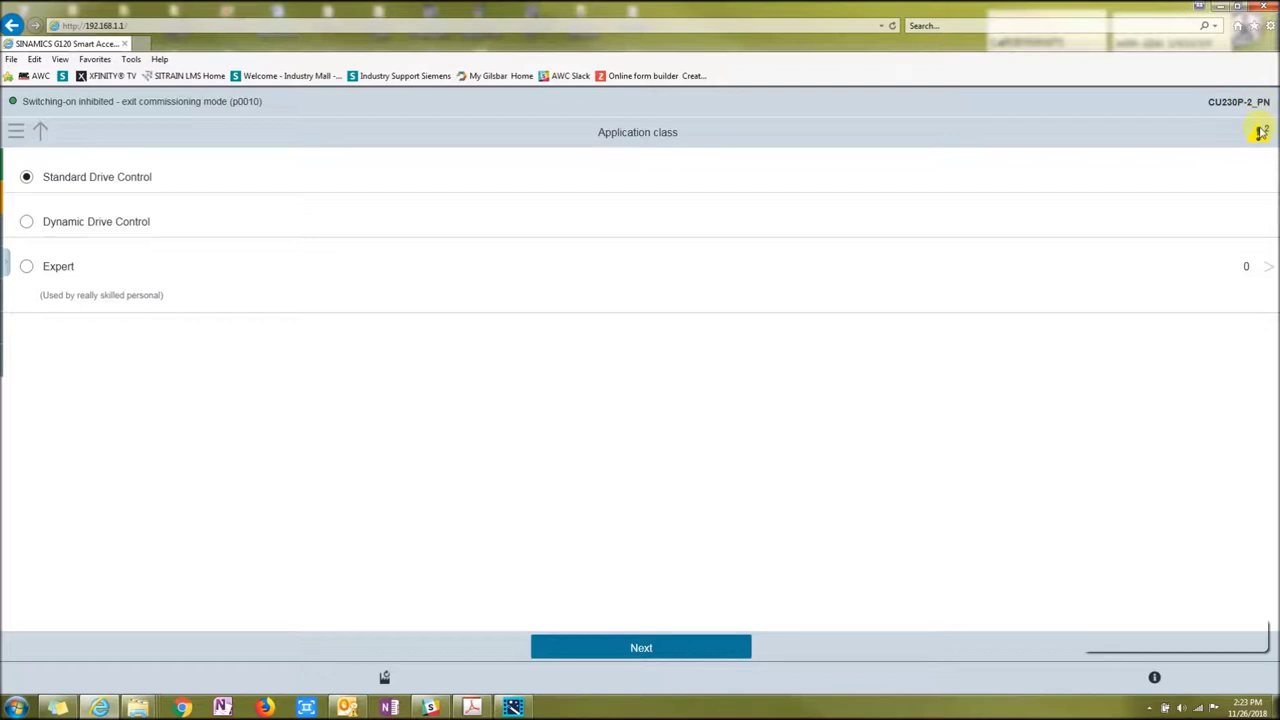
- Decline aborting commissioning, close factory settings without resetting, and briefly check the inverter identification details
click(1260, 133)
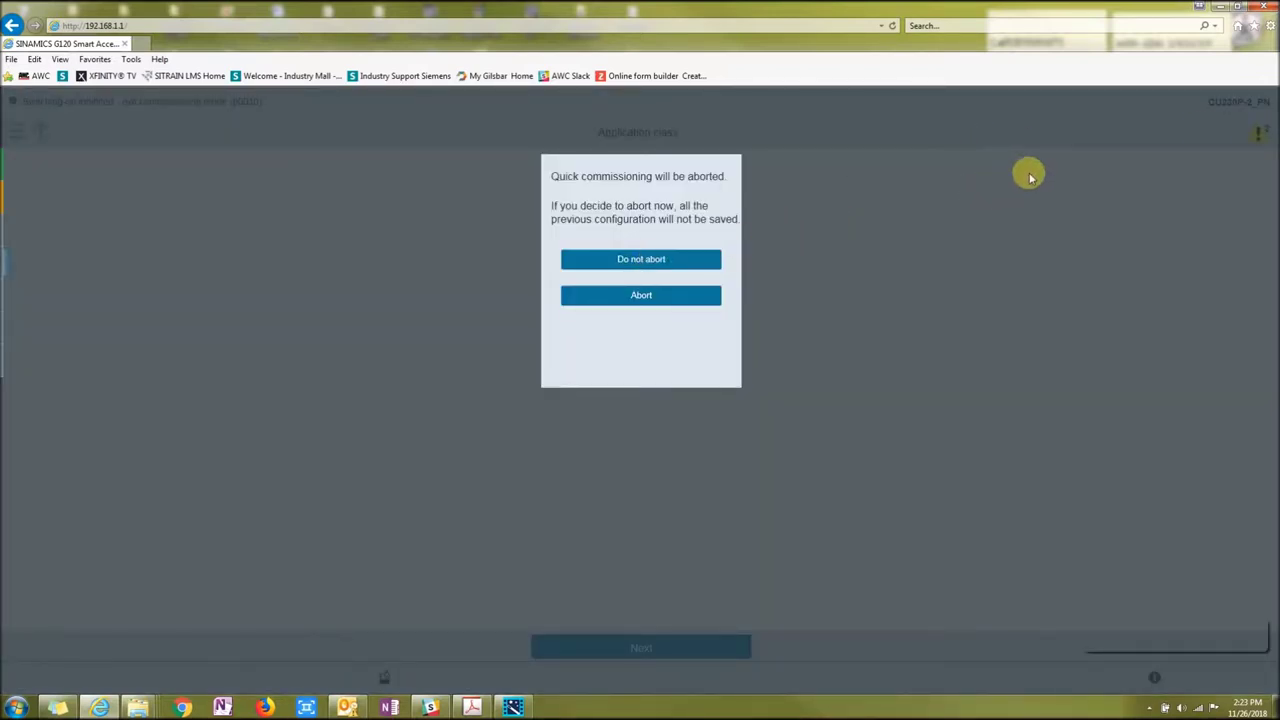
click(622, 264)
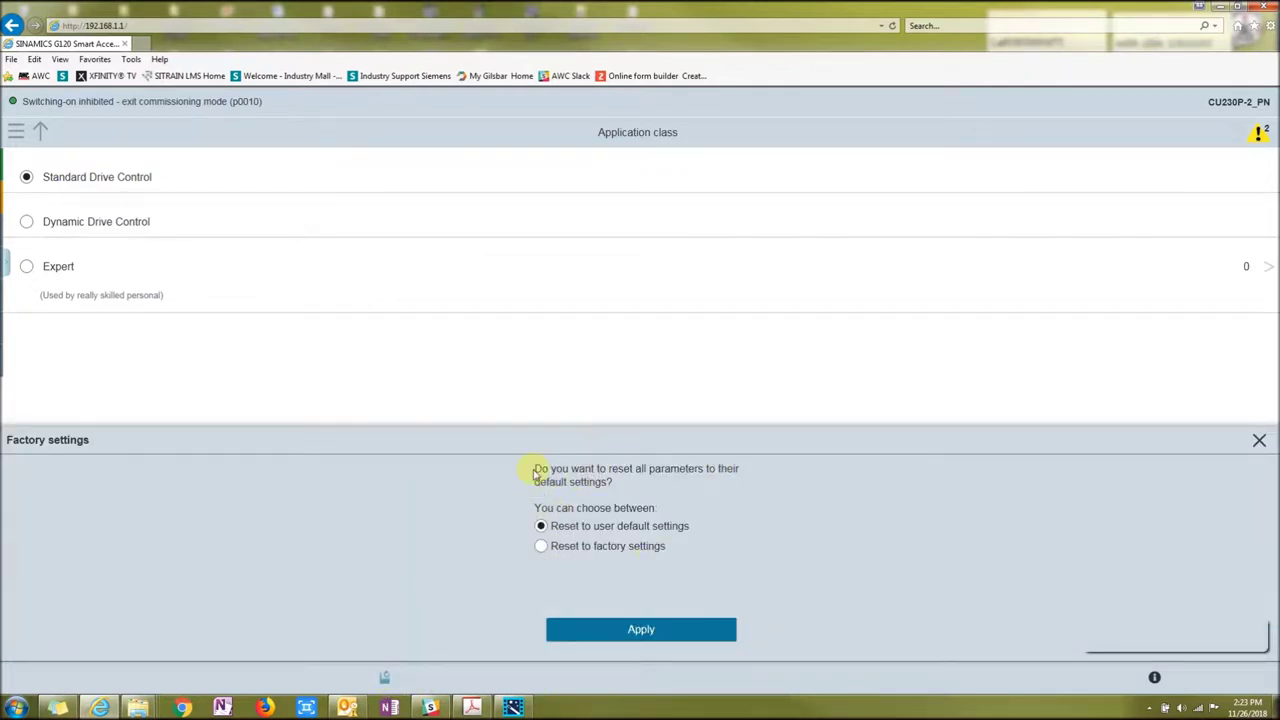
click(1260, 442)
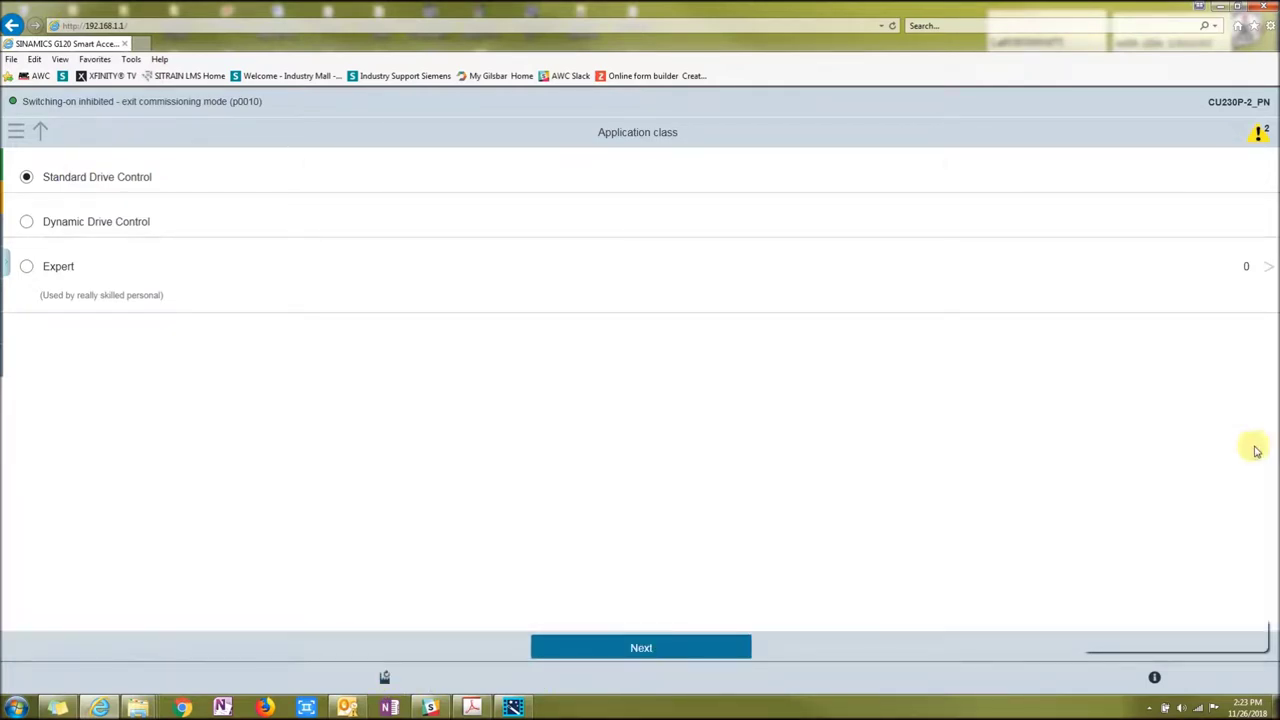
click(1152, 677)
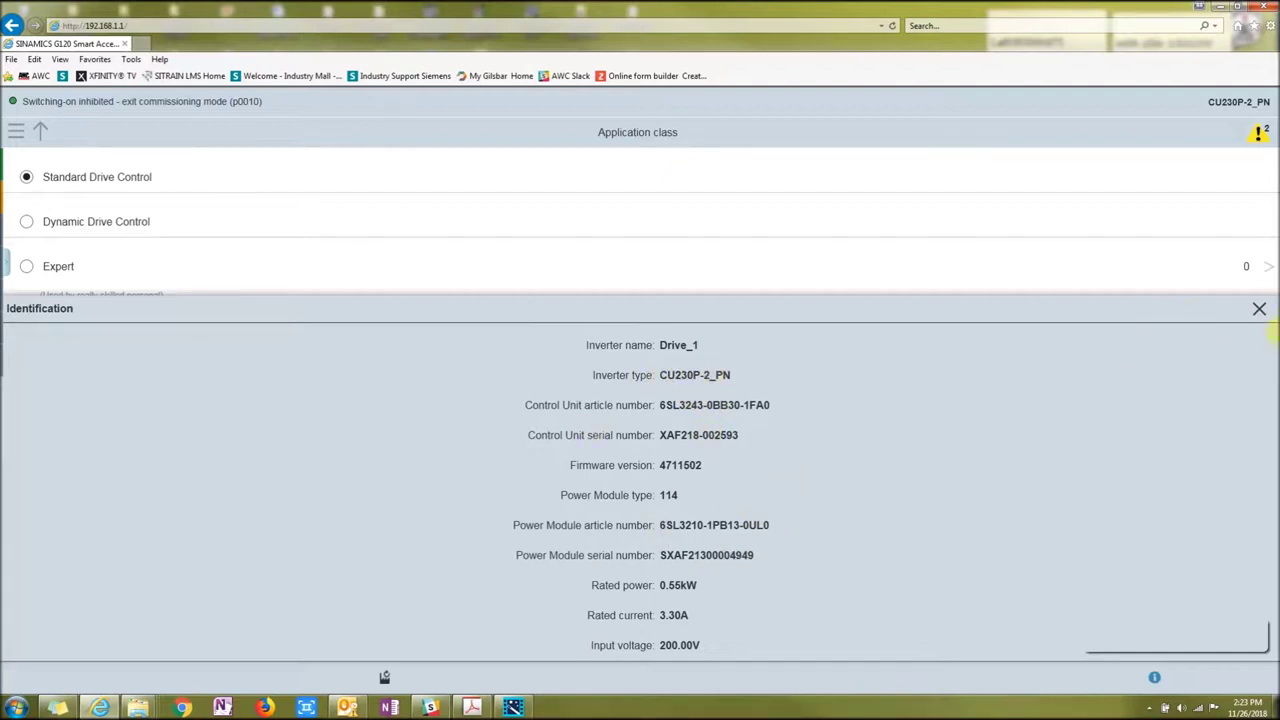
click(1258, 312)
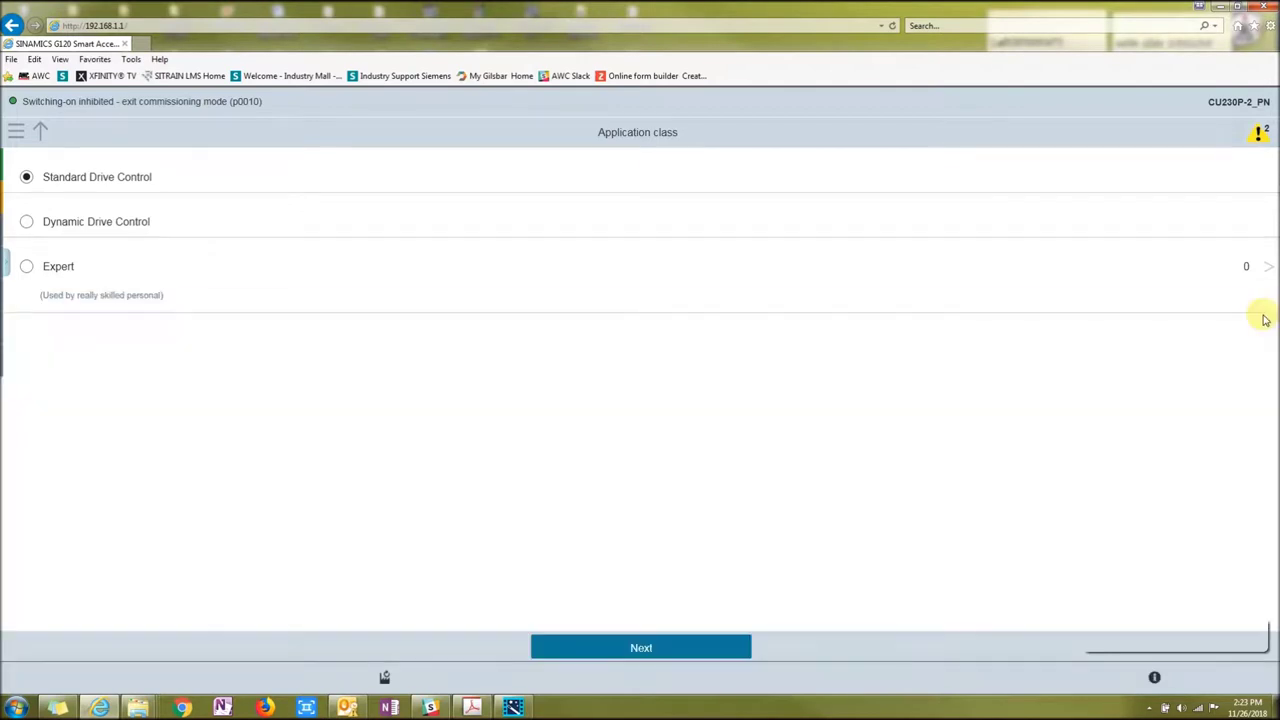
- On Motor data, enter rated current 97 A and rated power 18 kW
click(630, 650)
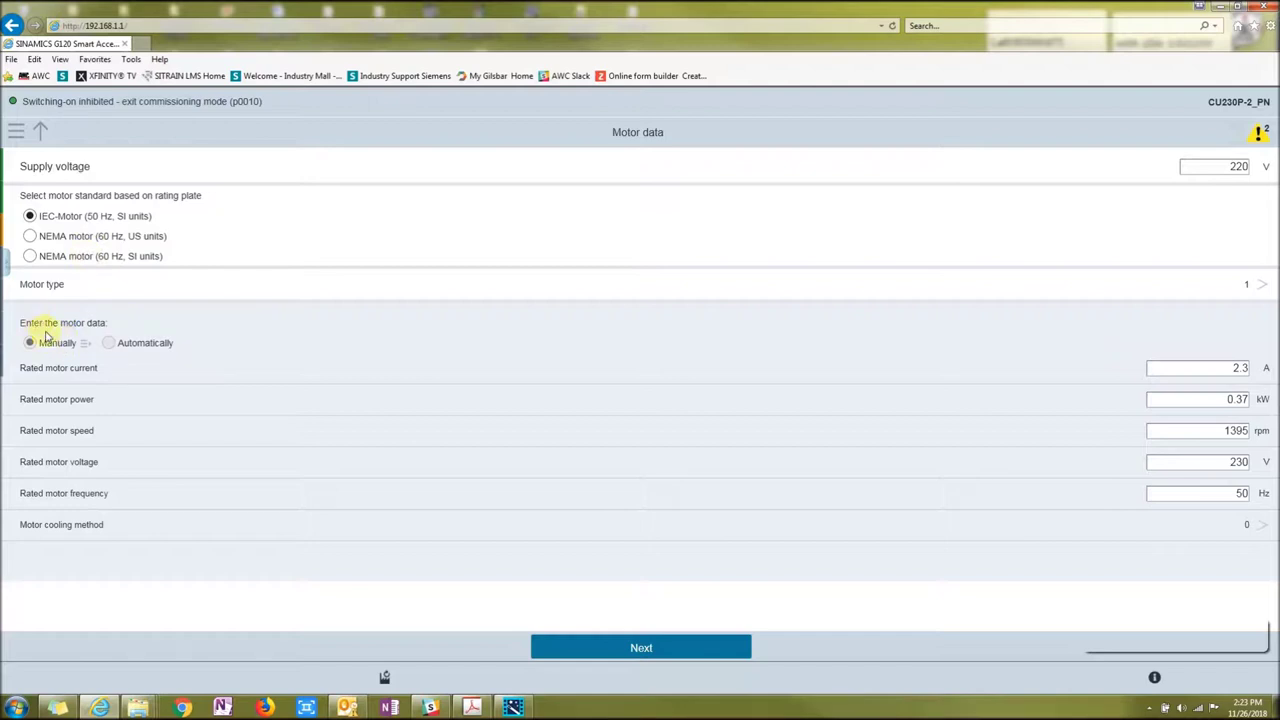
click(1233, 371)
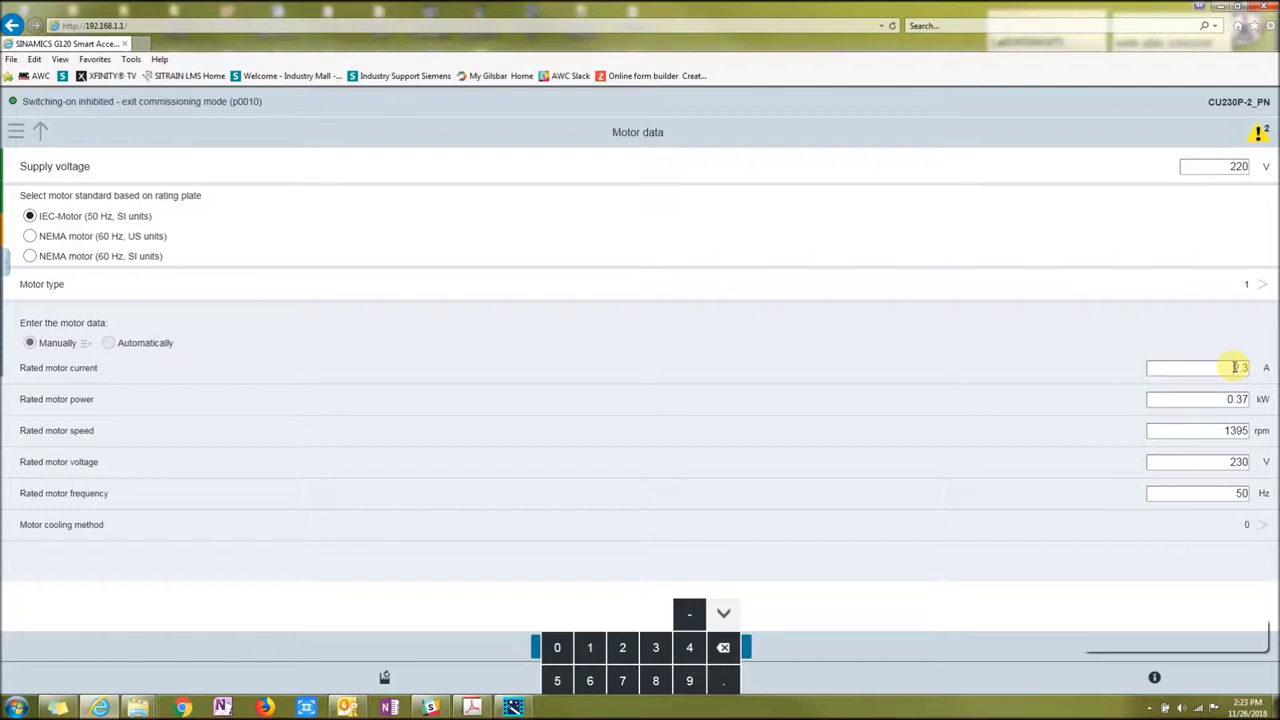
click(1234, 402)
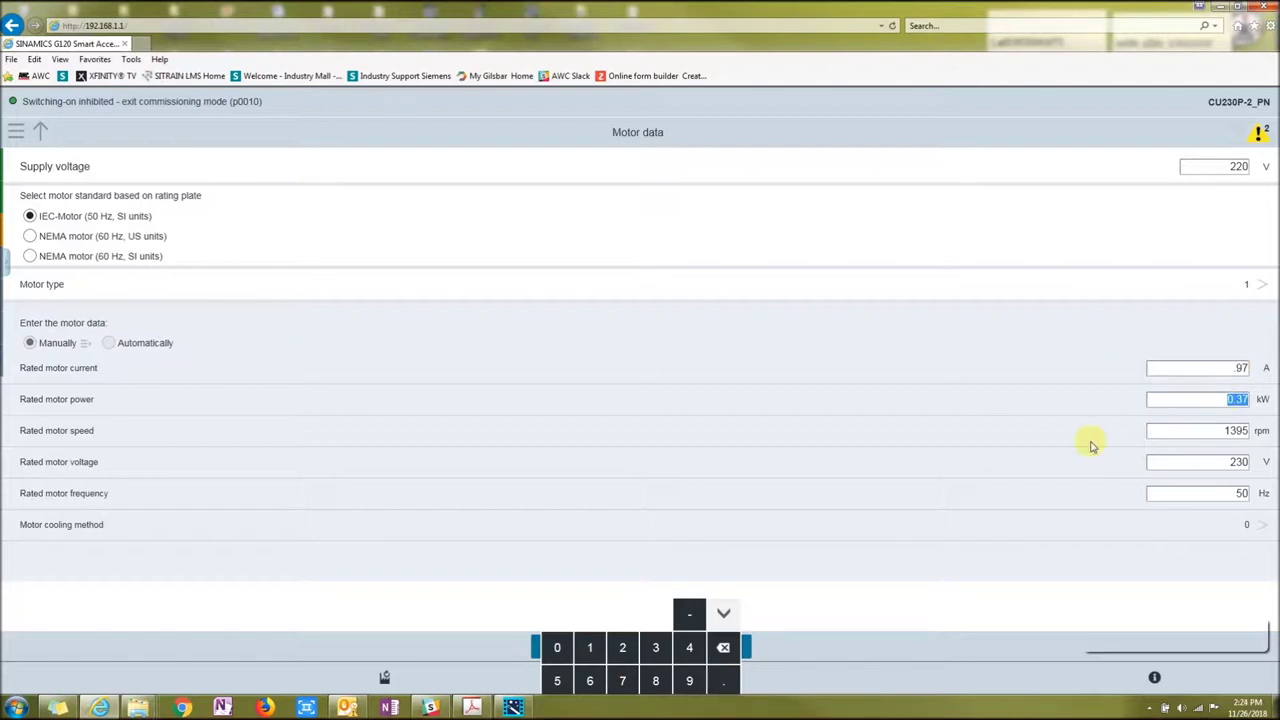
click(723, 683)
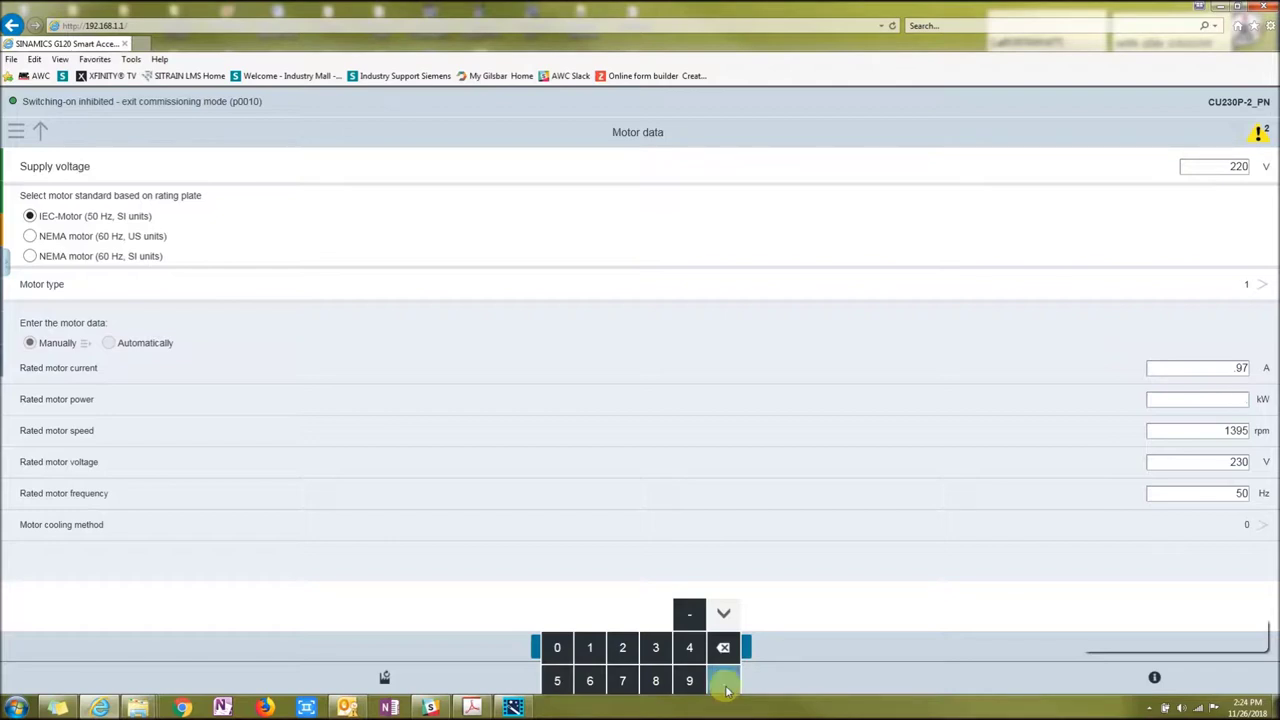
click(590, 648)
click(656, 683)
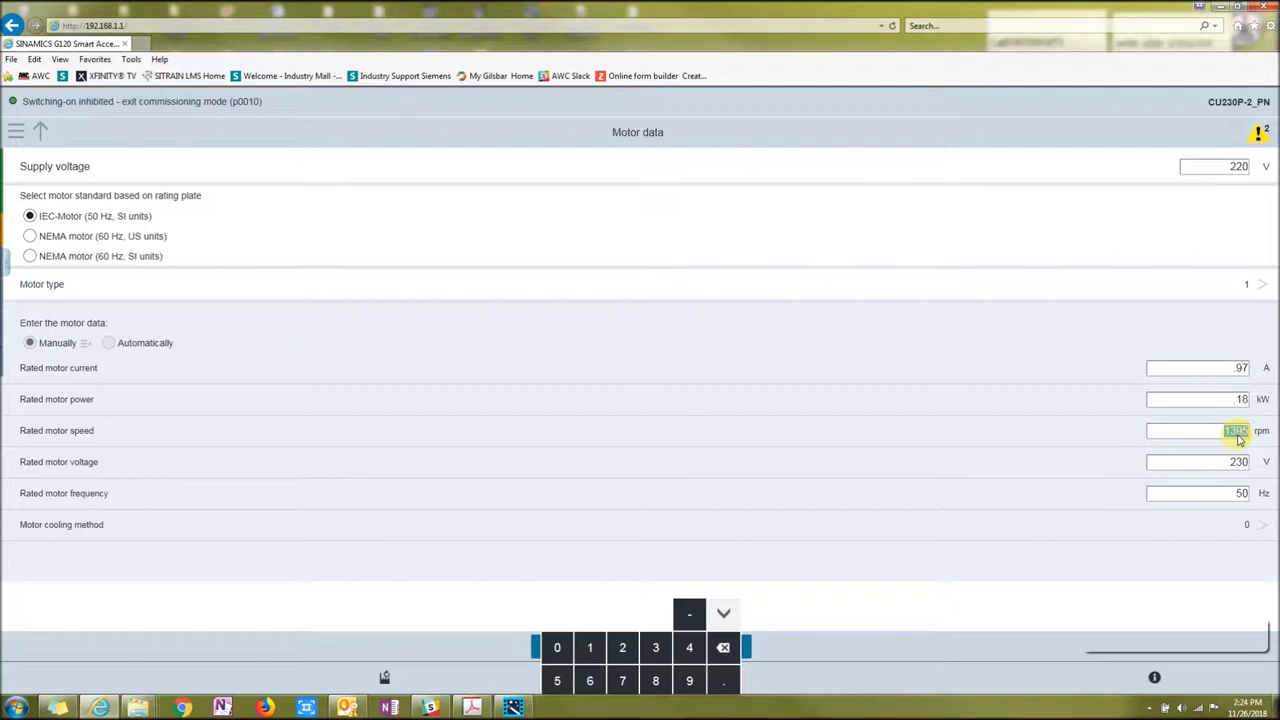
- Set rated speed to 1350 rpm and keep natural vent motor cooling
click(590, 648)
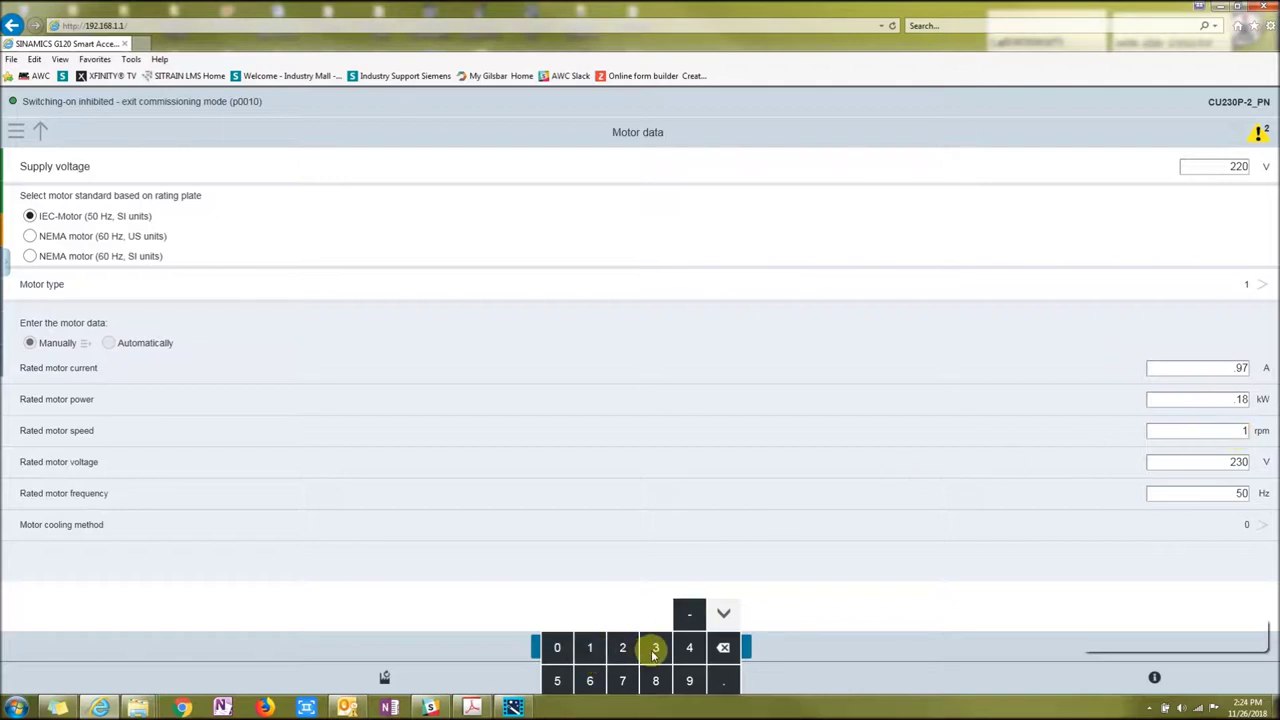
click(656, 648)
text(50)
click(1208, 466)
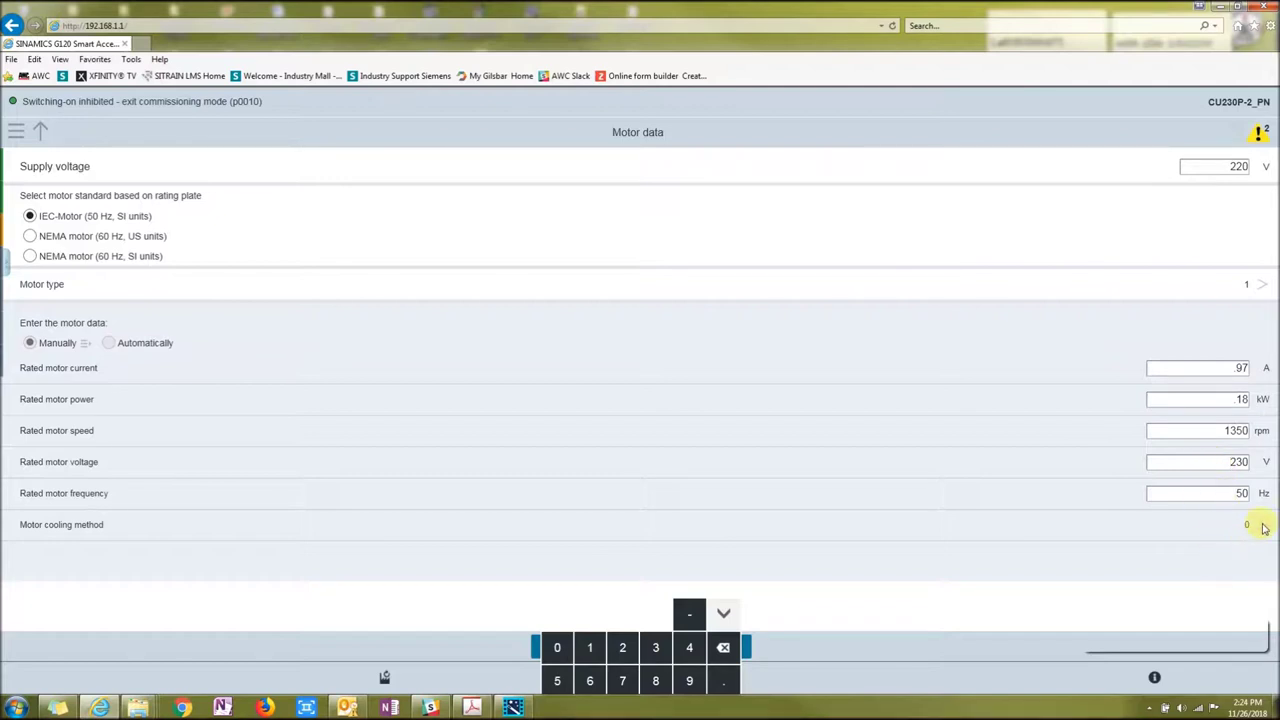
click(1262, 528)
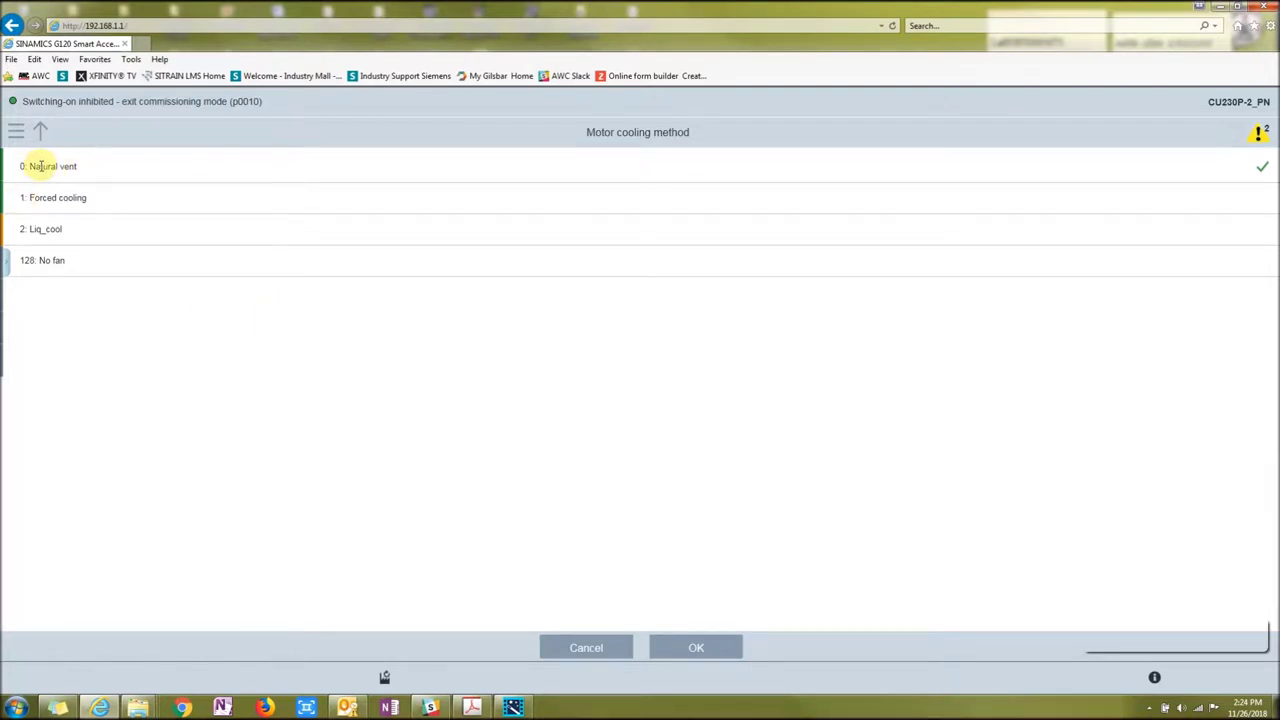
click(695, 645)
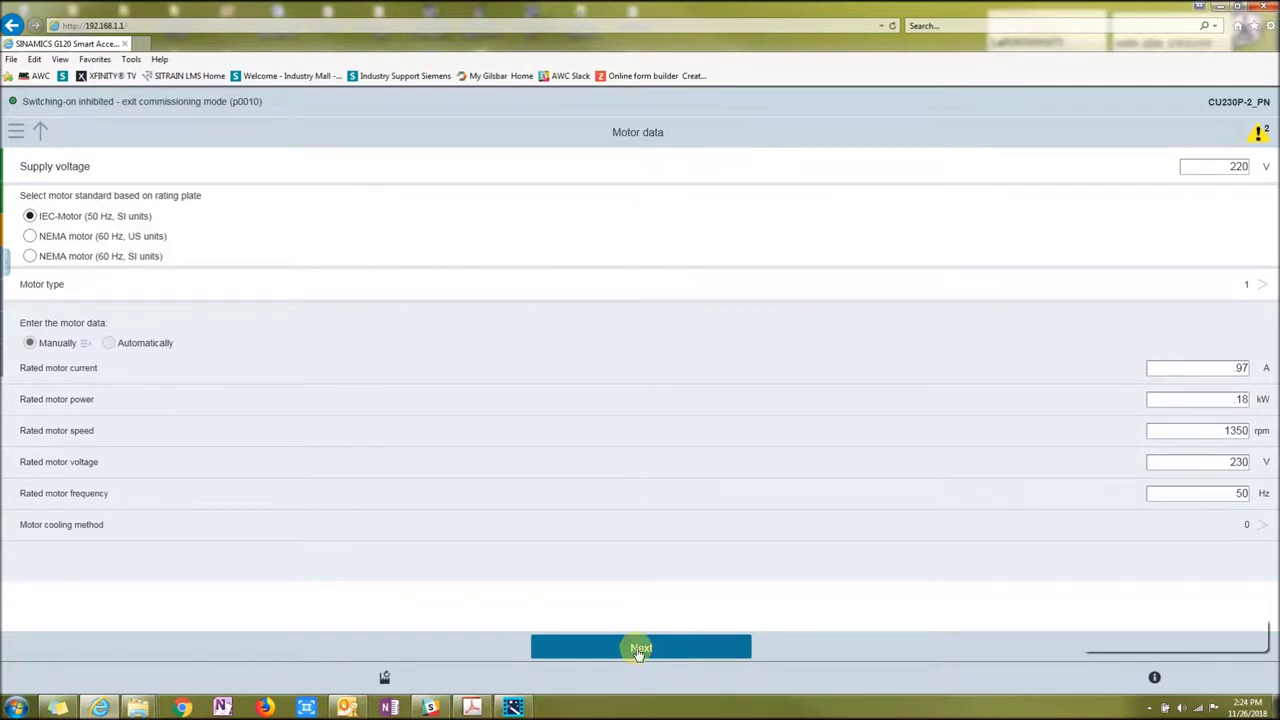
click(640, 648)
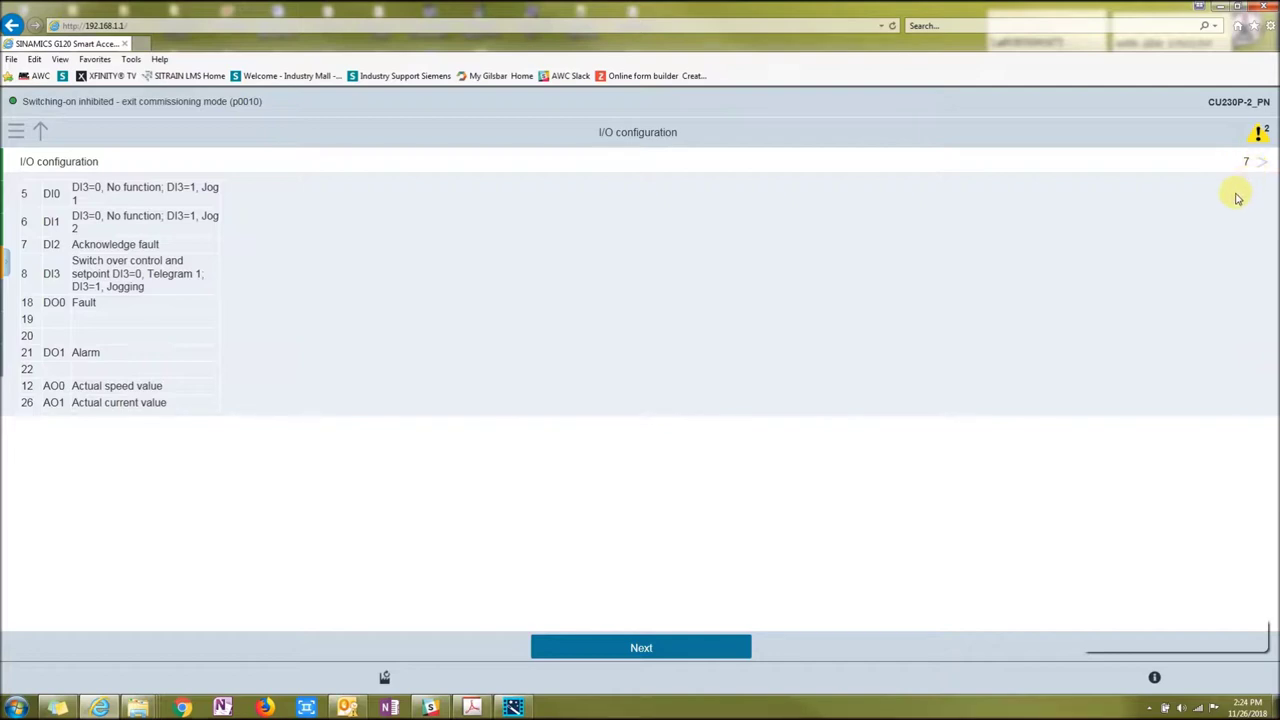
- Keep interface setting 7: Fieldbus with data set switchover after comparing it with macro 9
click(1258, 162)
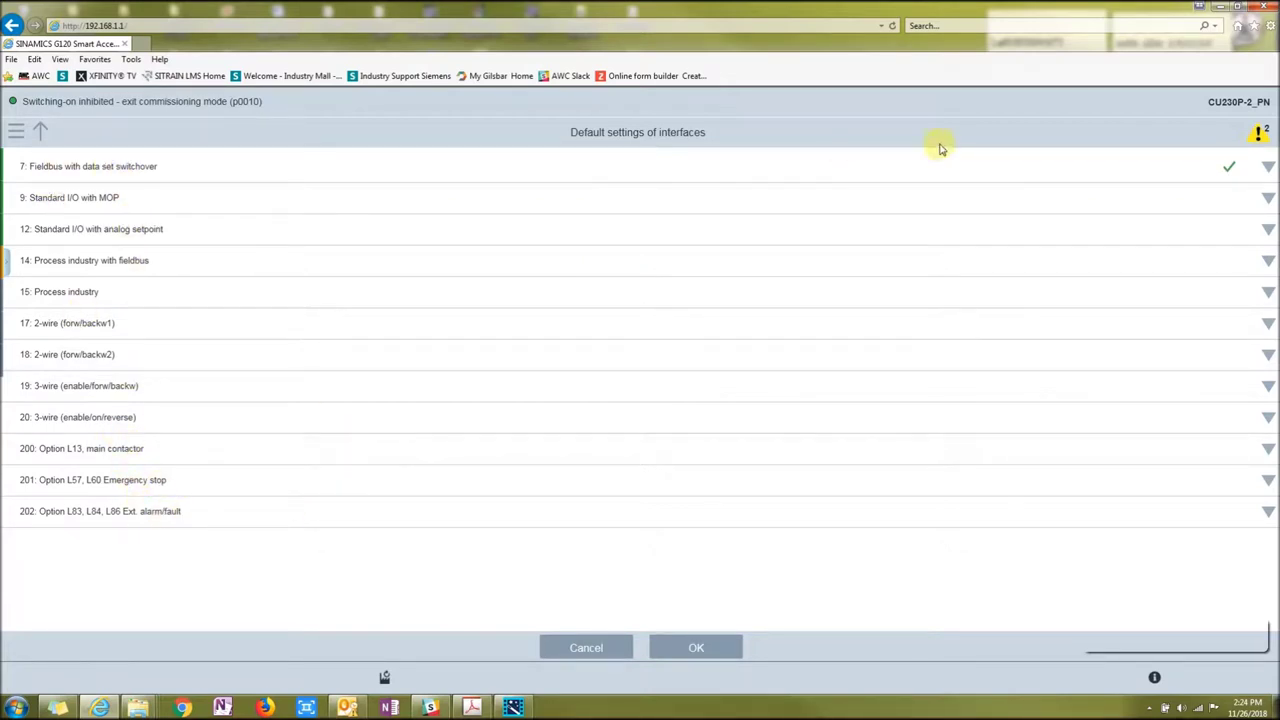
click(1267, 166)
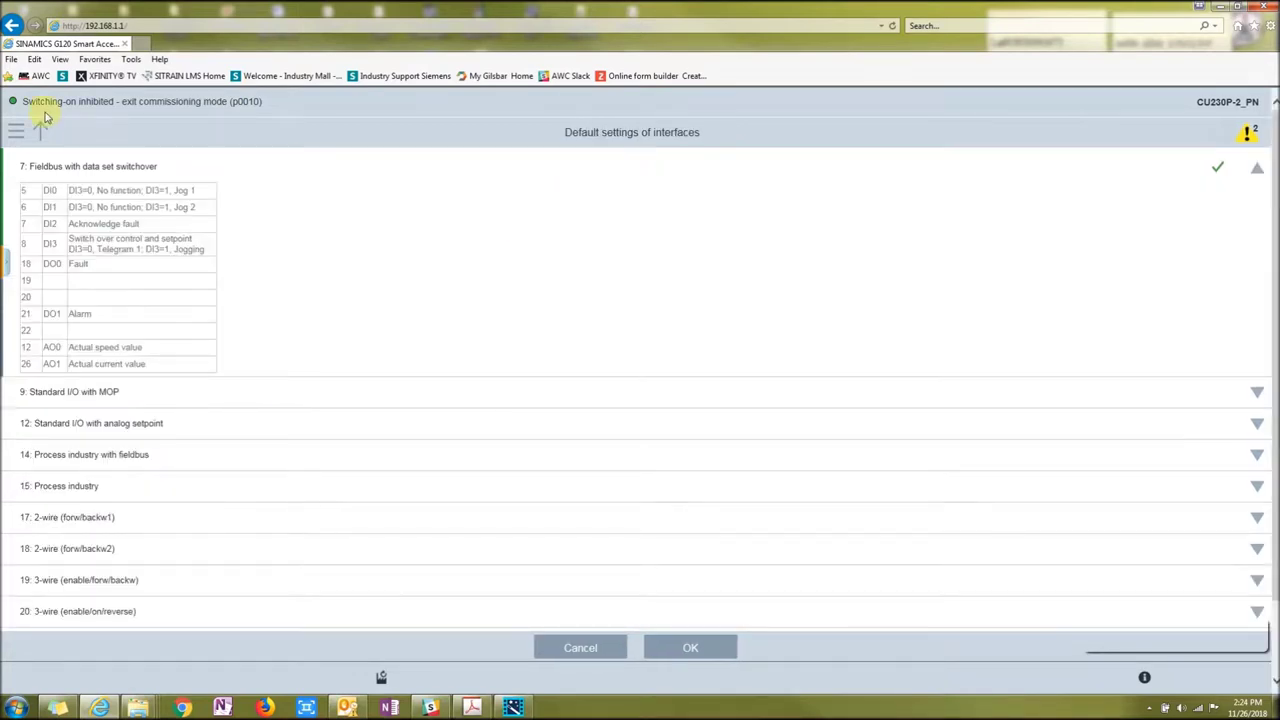
click(1257, 391)
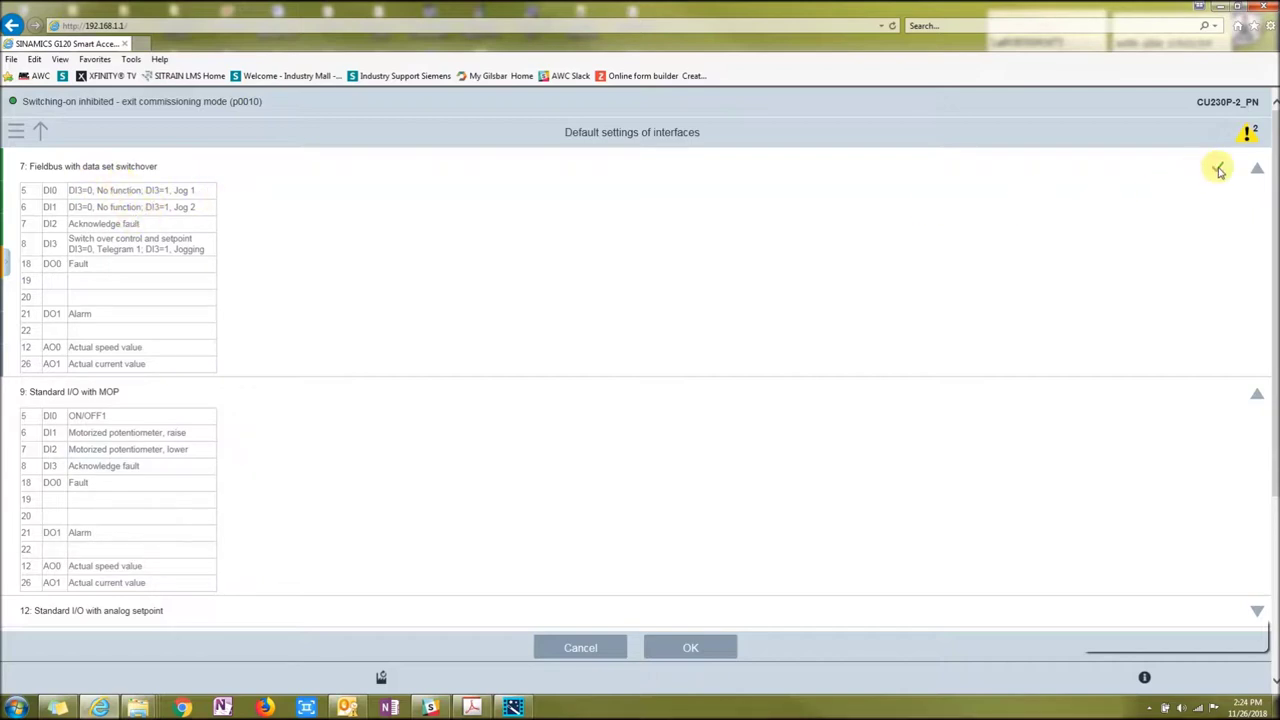
click(689, 660)
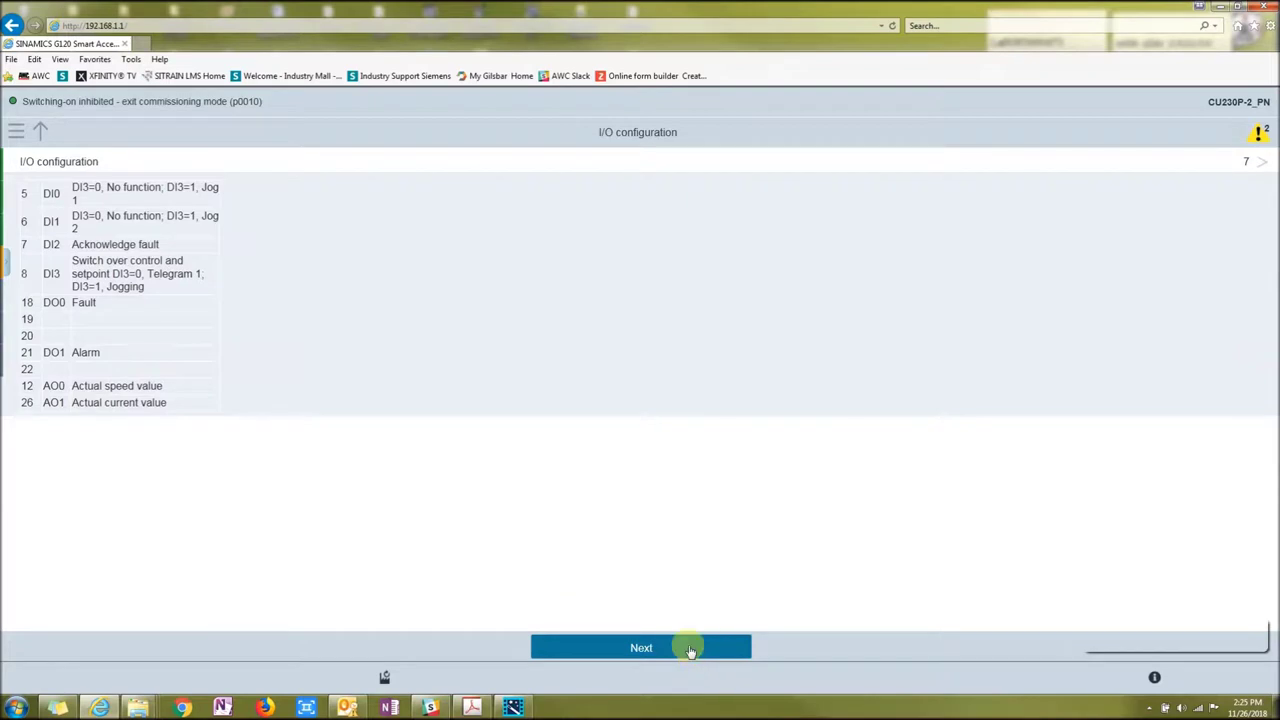
click(689, 650)
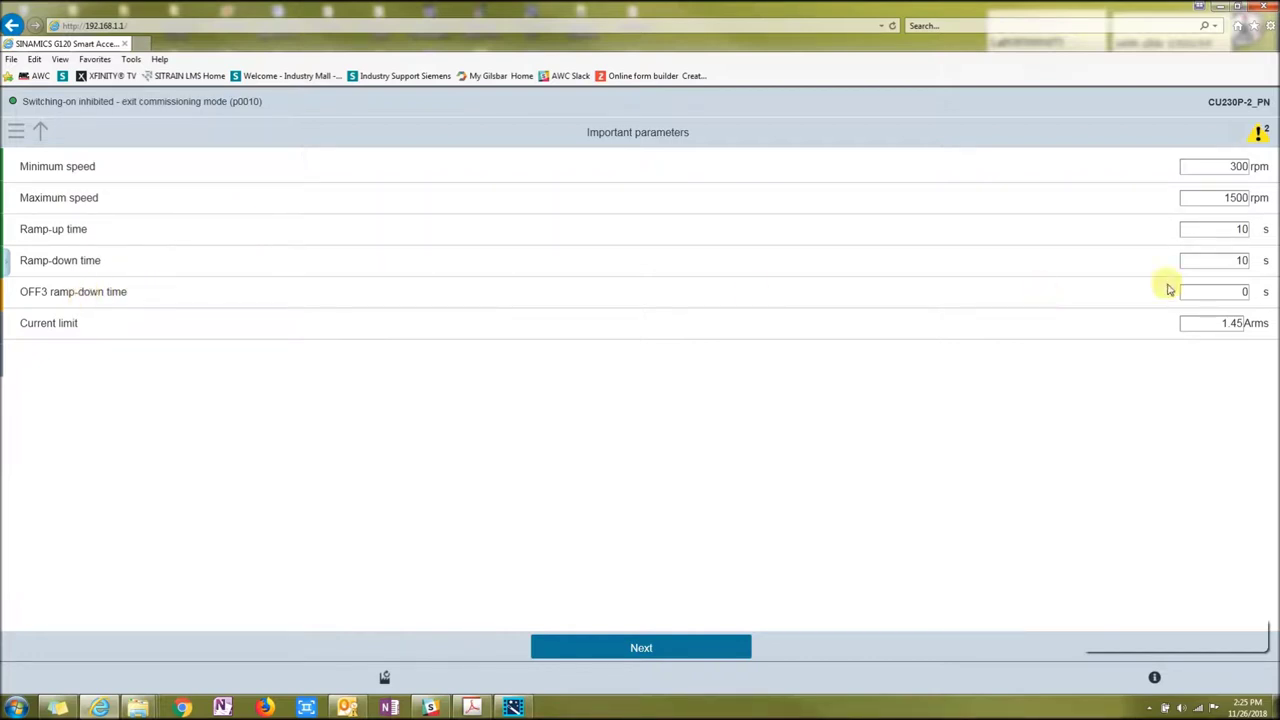
- Set the OFF3 ramp-down time to 1 s on the keypad
click(1242, 292)
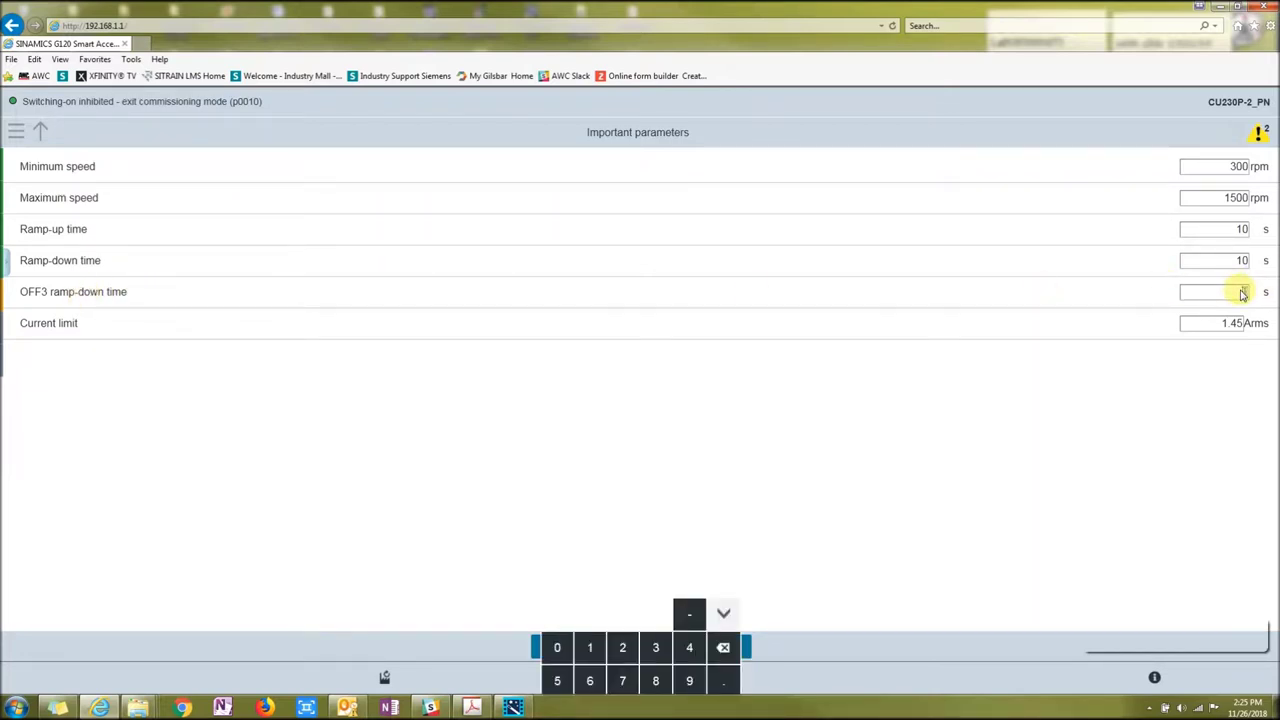
click(590, 647)
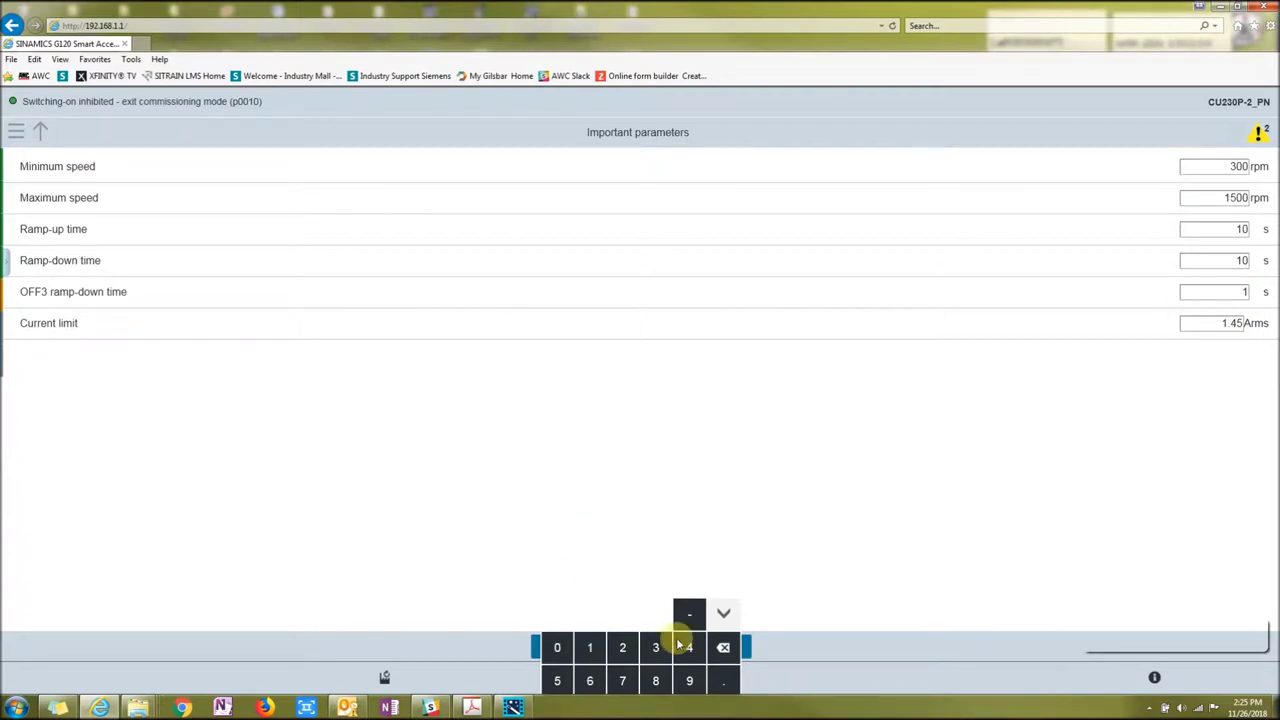
click(724, 614)
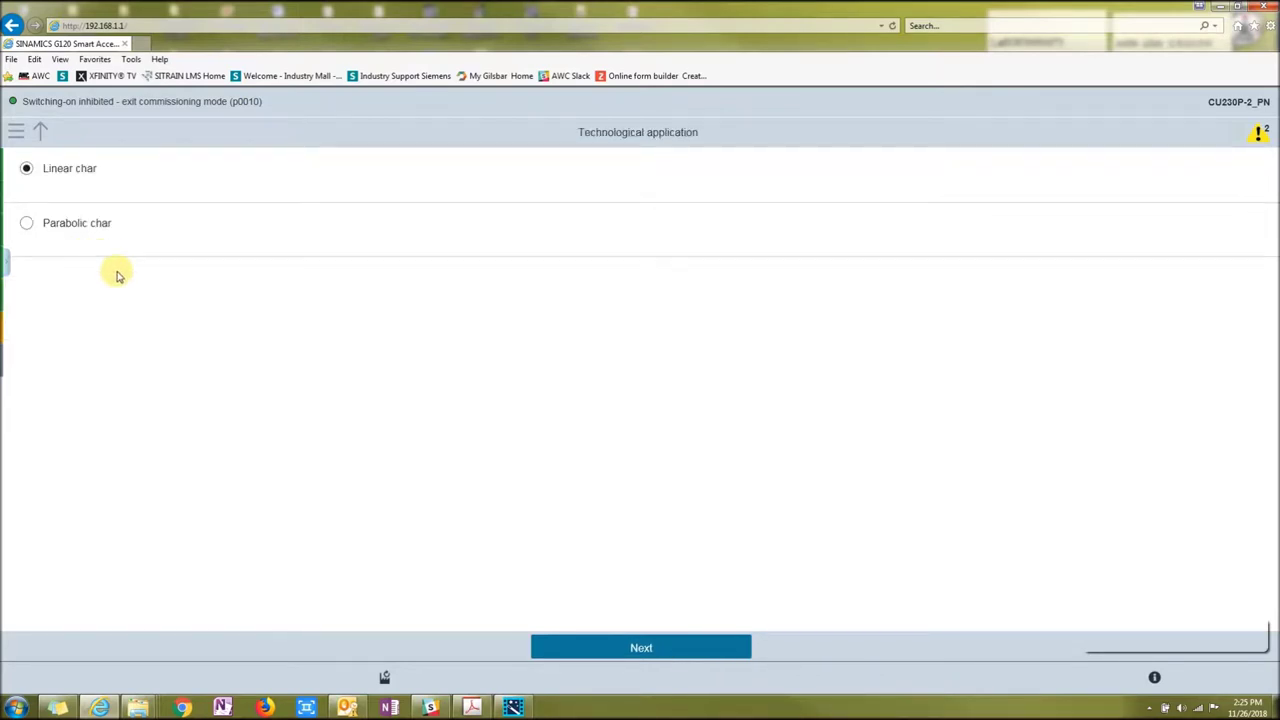
- Keep the linear characteristic and complete quick commissioning with MotID only standstill identification
click(646, 646)
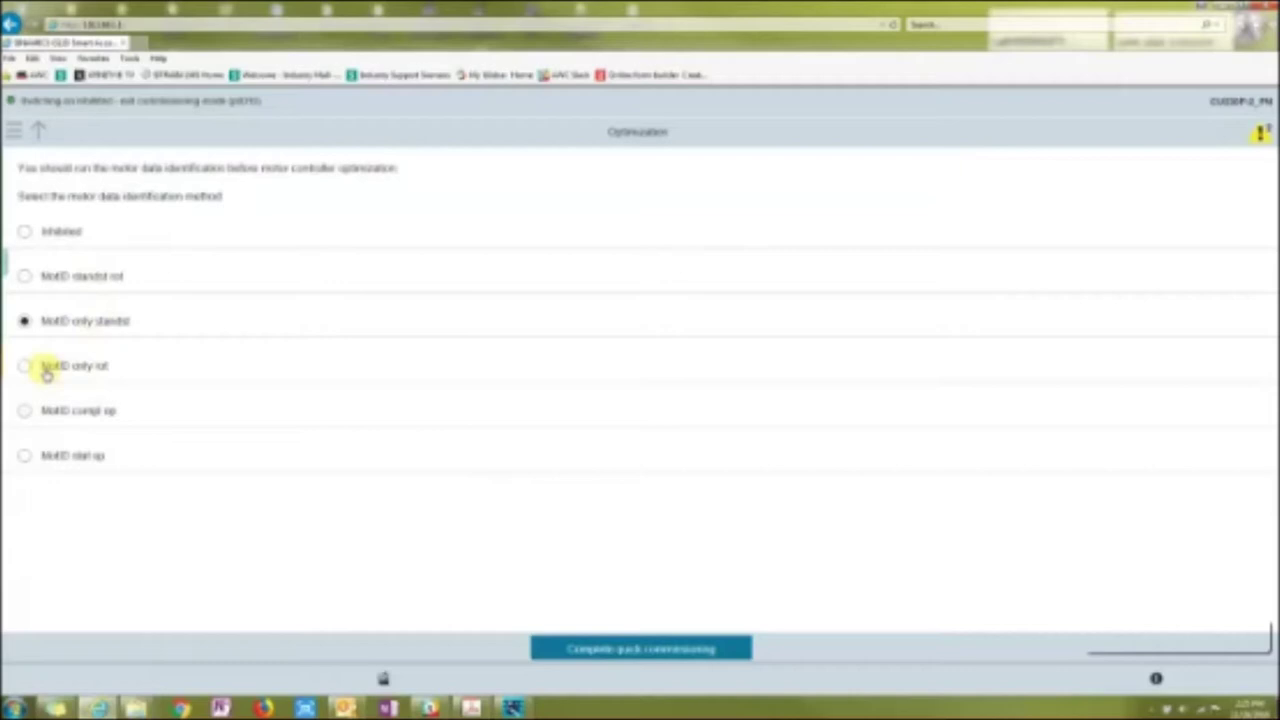
click(664, 648)
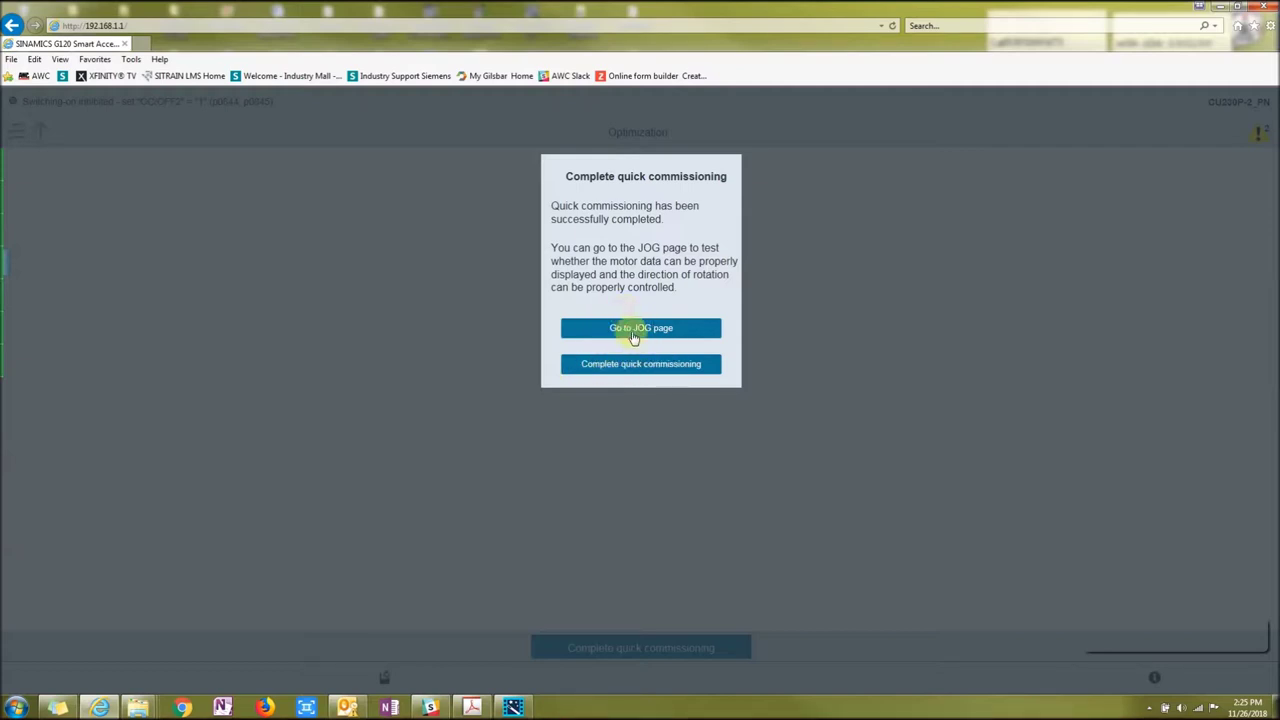
- Open the Jog page and take control of the drive
click(630, 335)
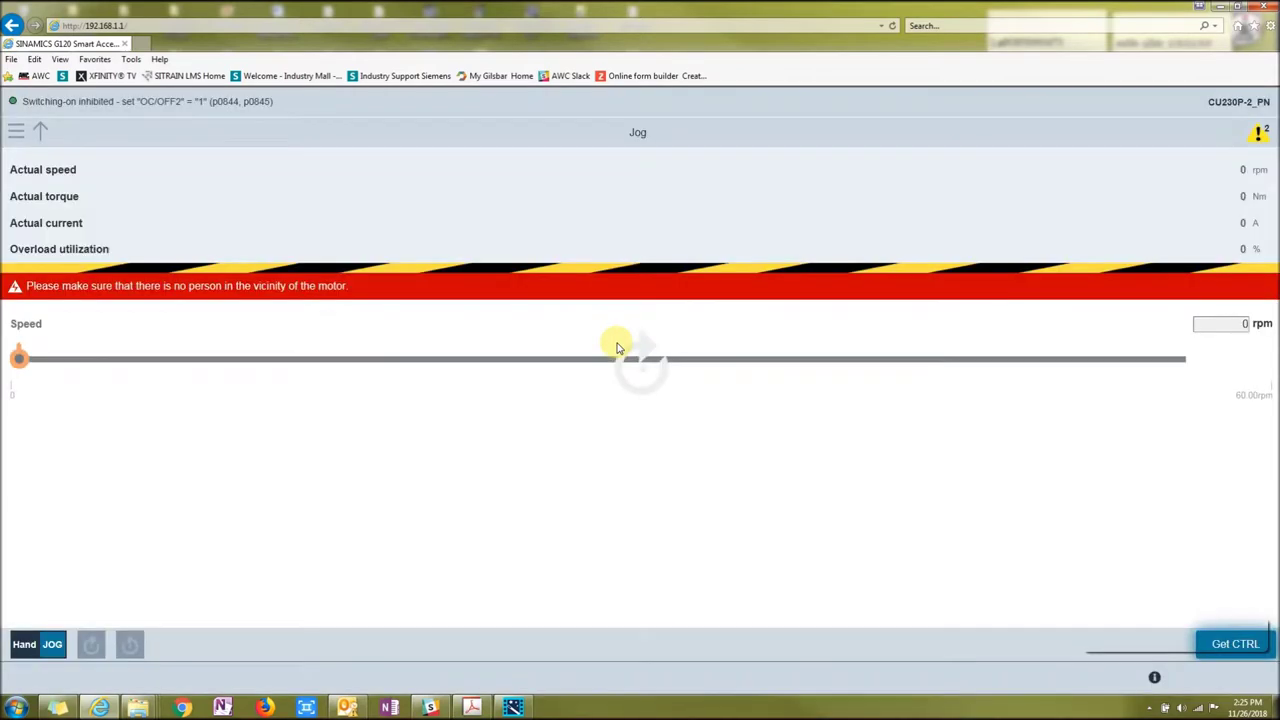
click(38, 645)
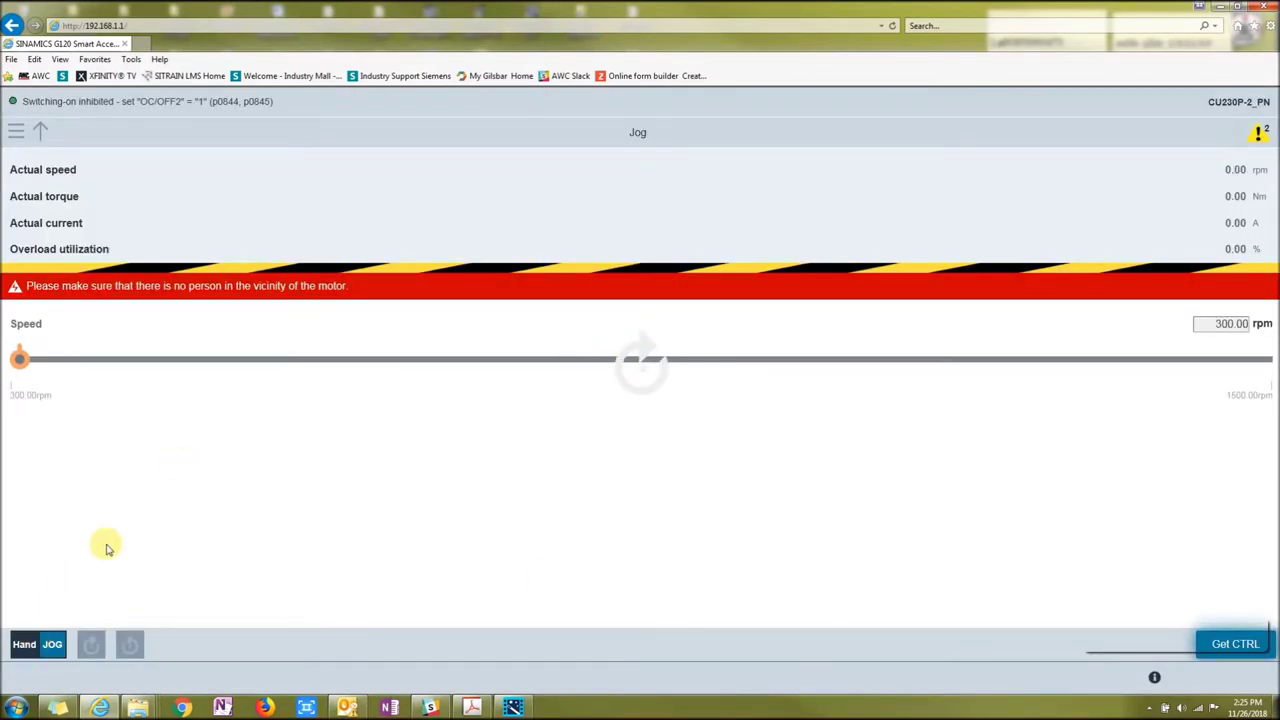
click(1226, 645)
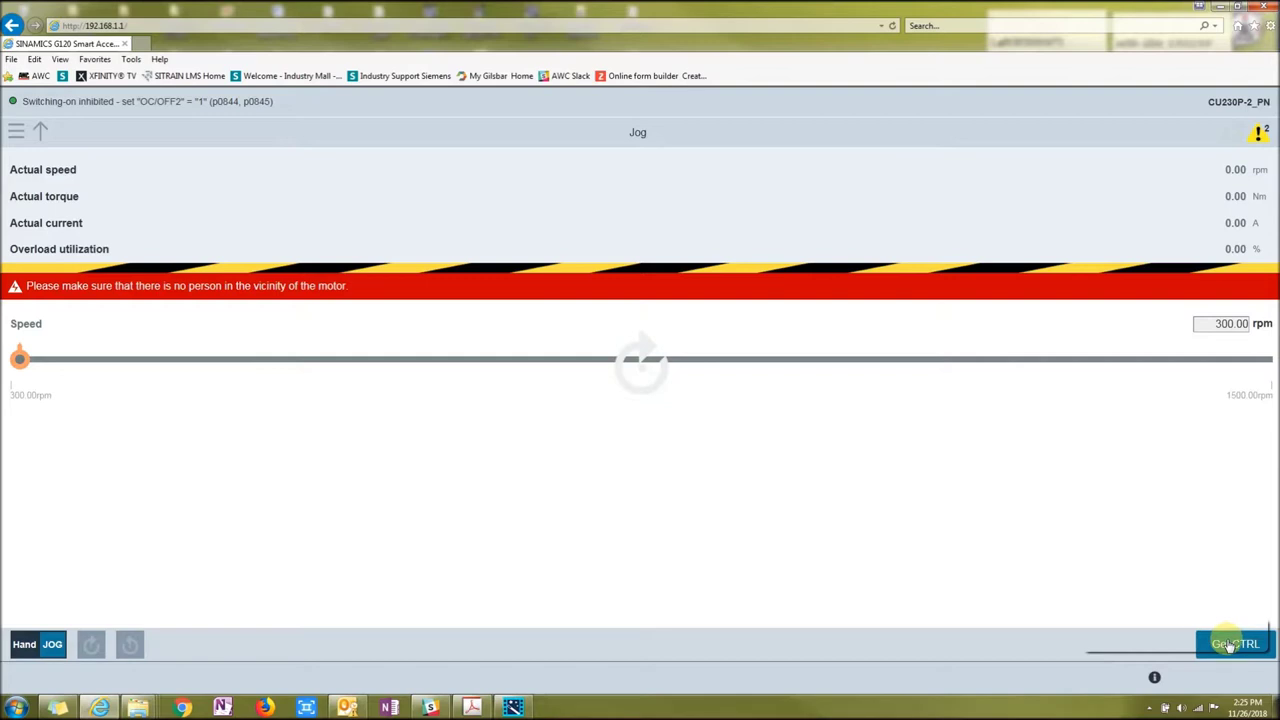
click(660, 355)
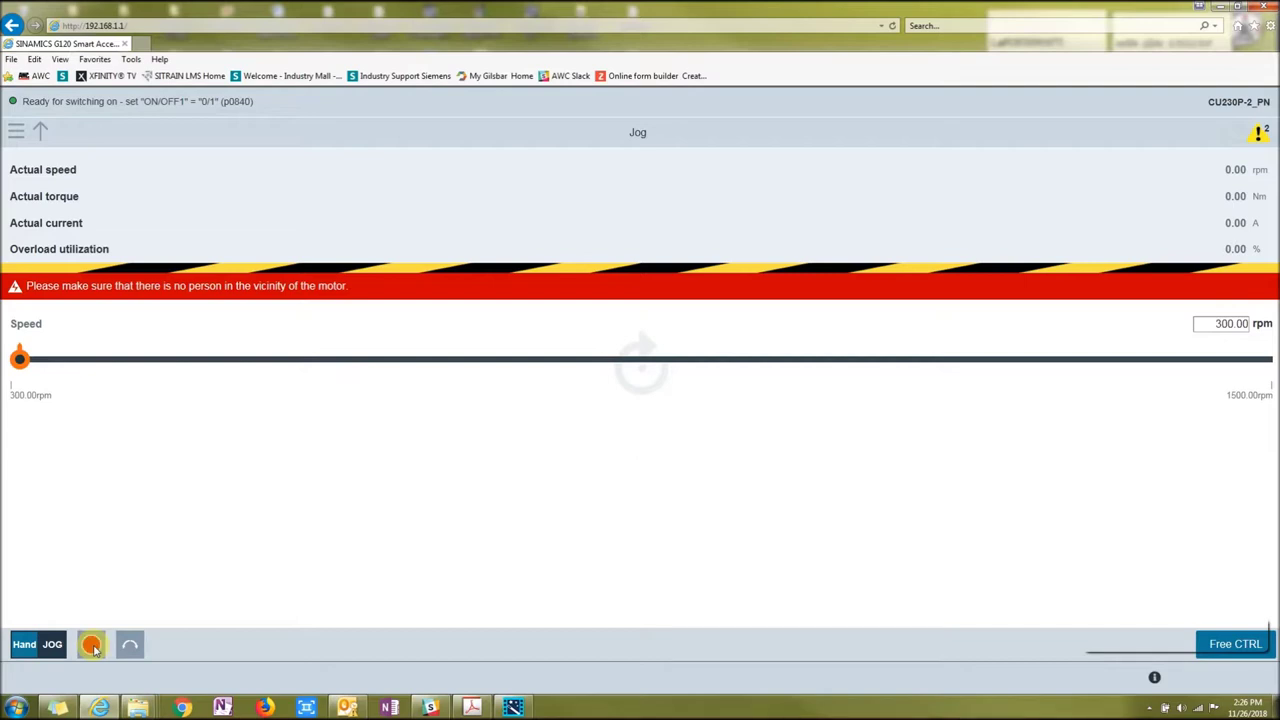
- Switch the motor on and raise the jog speed to 1500 rpm
click(91, 645)
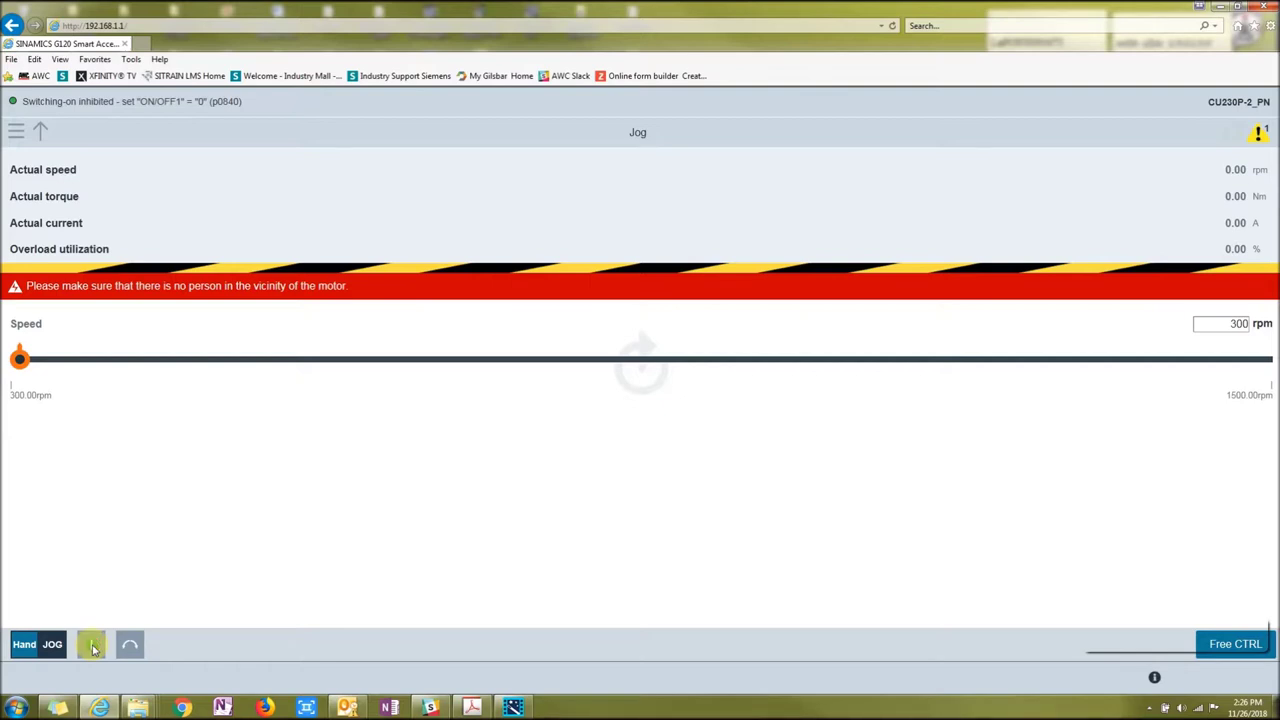
click(91, 644)
drag(20, 358, 1188, 374)
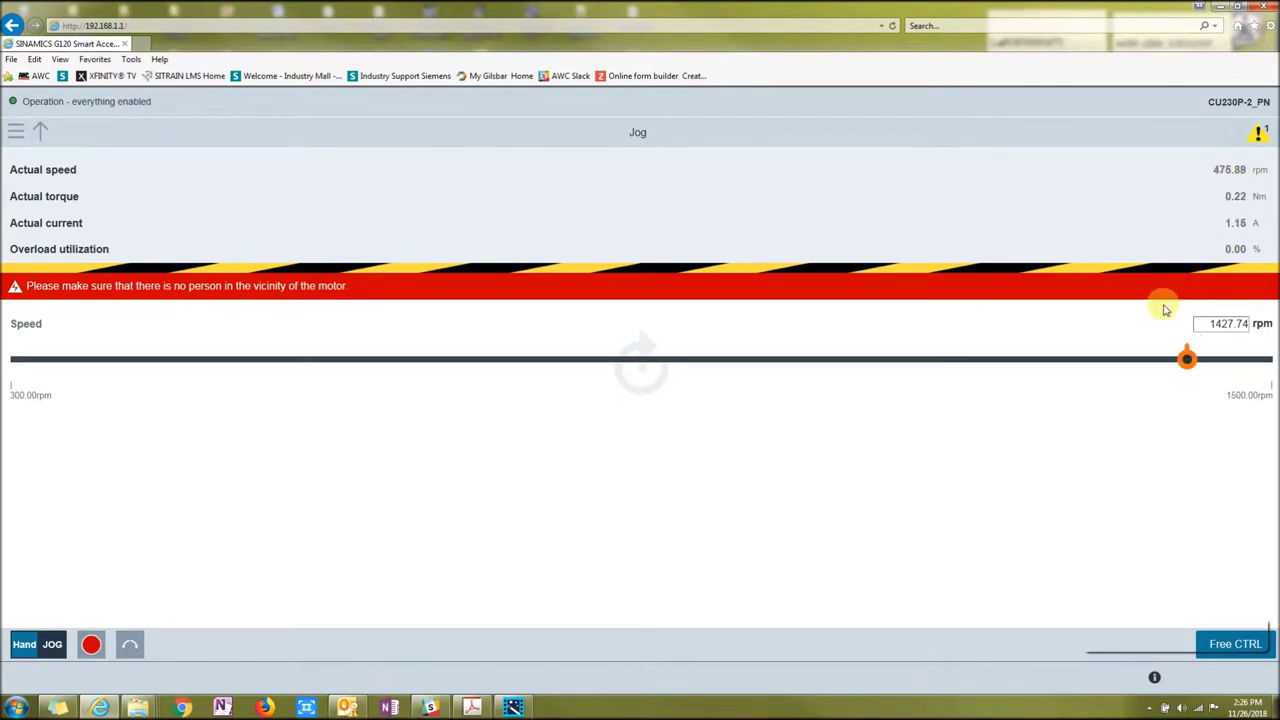
drag(1188, 366, 1262, 360)
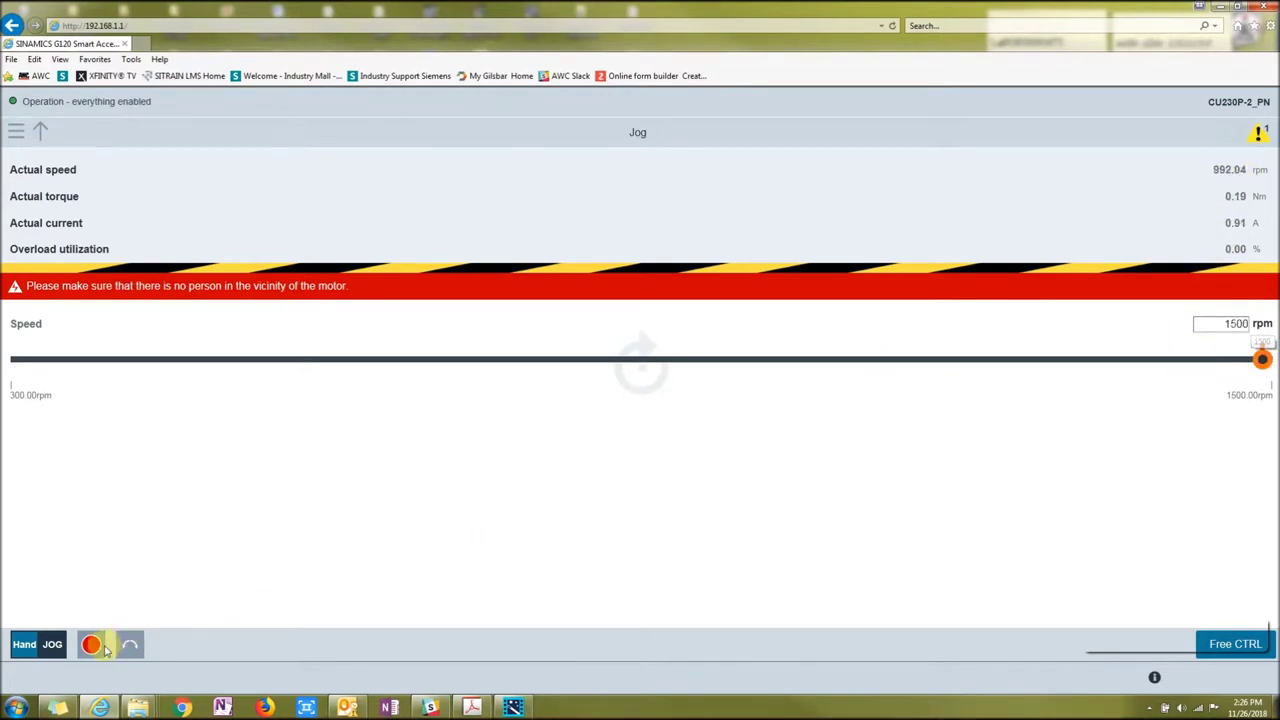
- Stop the motor at 0 rpm and hand control of the drive back
drag(95, 650, 100, 651)
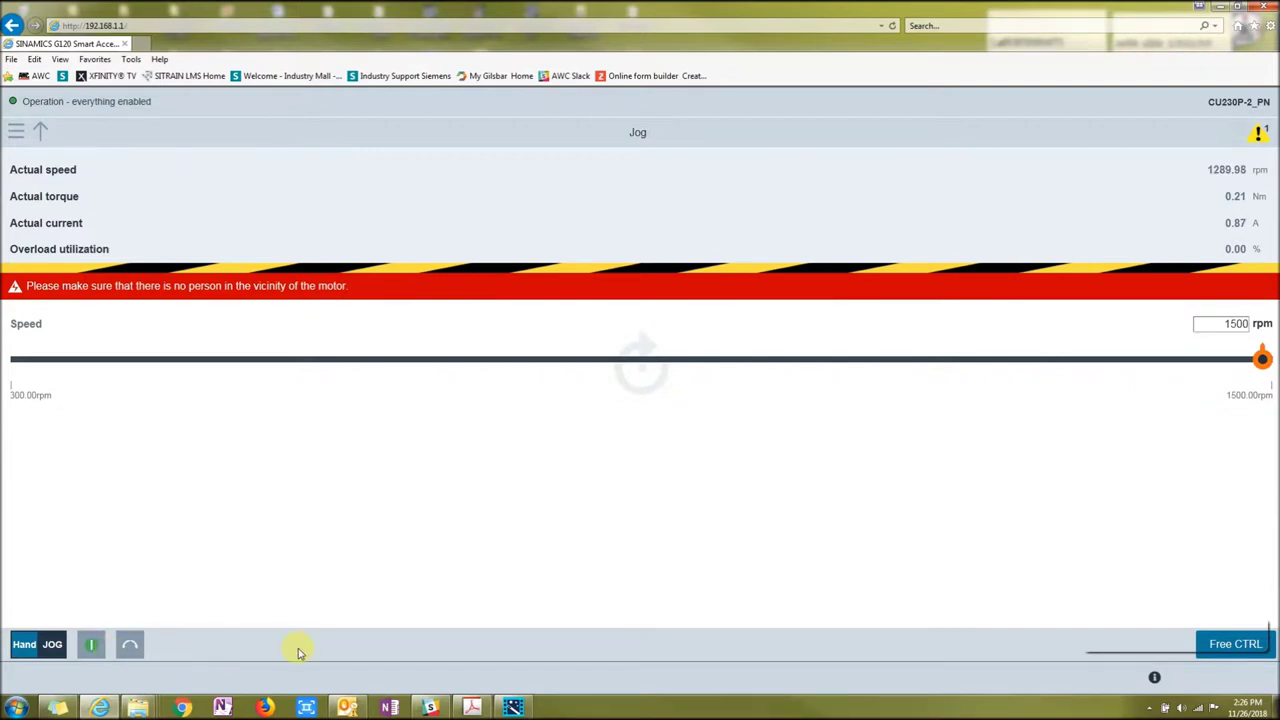
click(1232, 648)
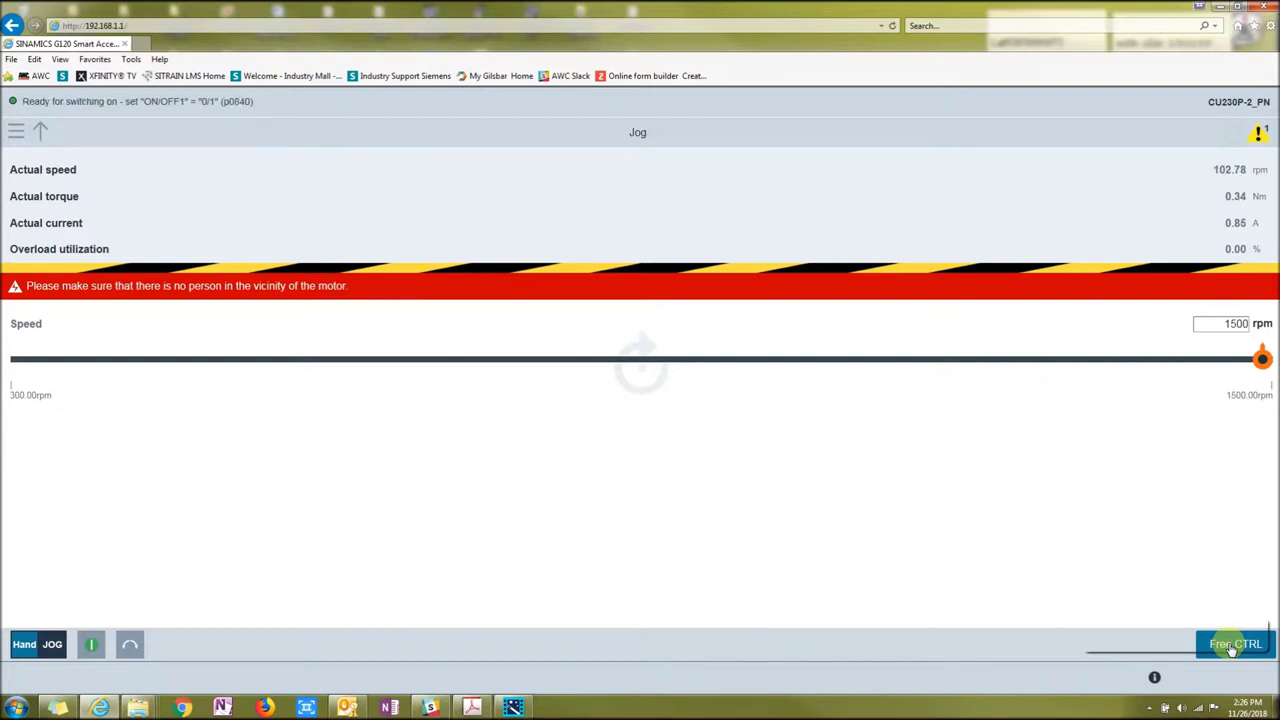
click(1232, 647)
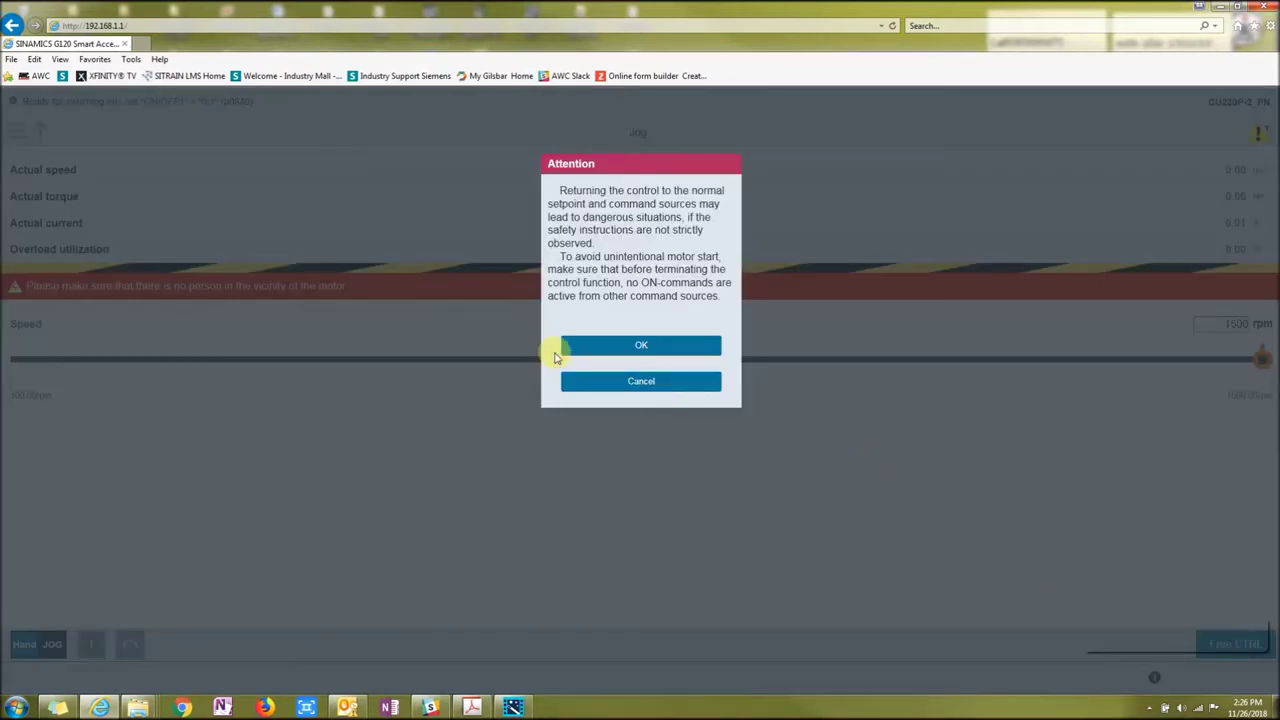
click(620, 346)
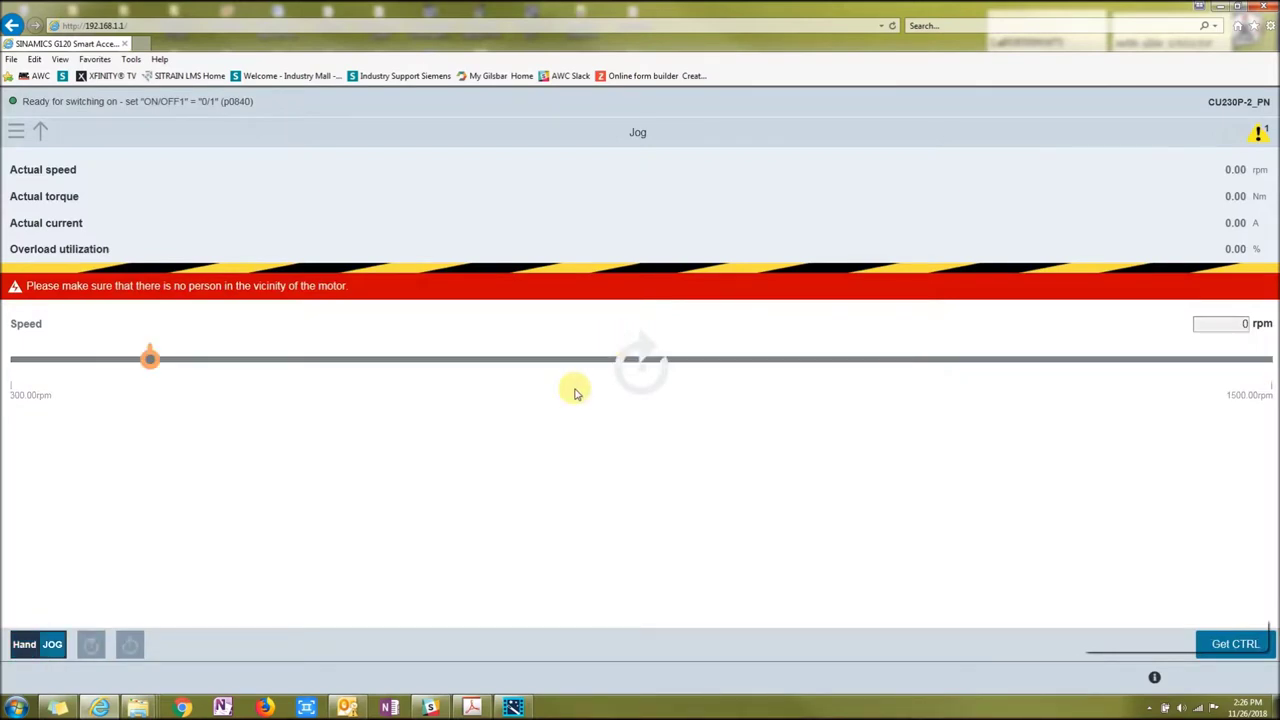
- Return to the home screen and open the Parameters list to find P0971 Save par
click(15, 135)
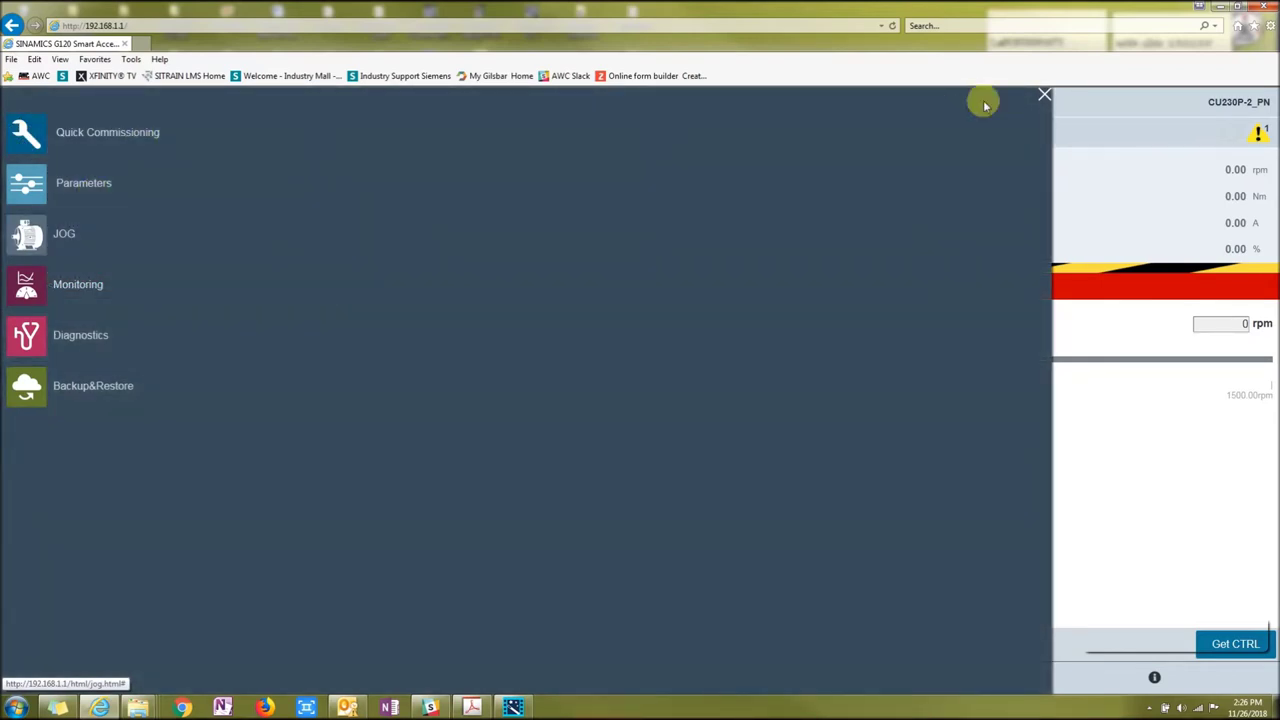
click(1045, 96)
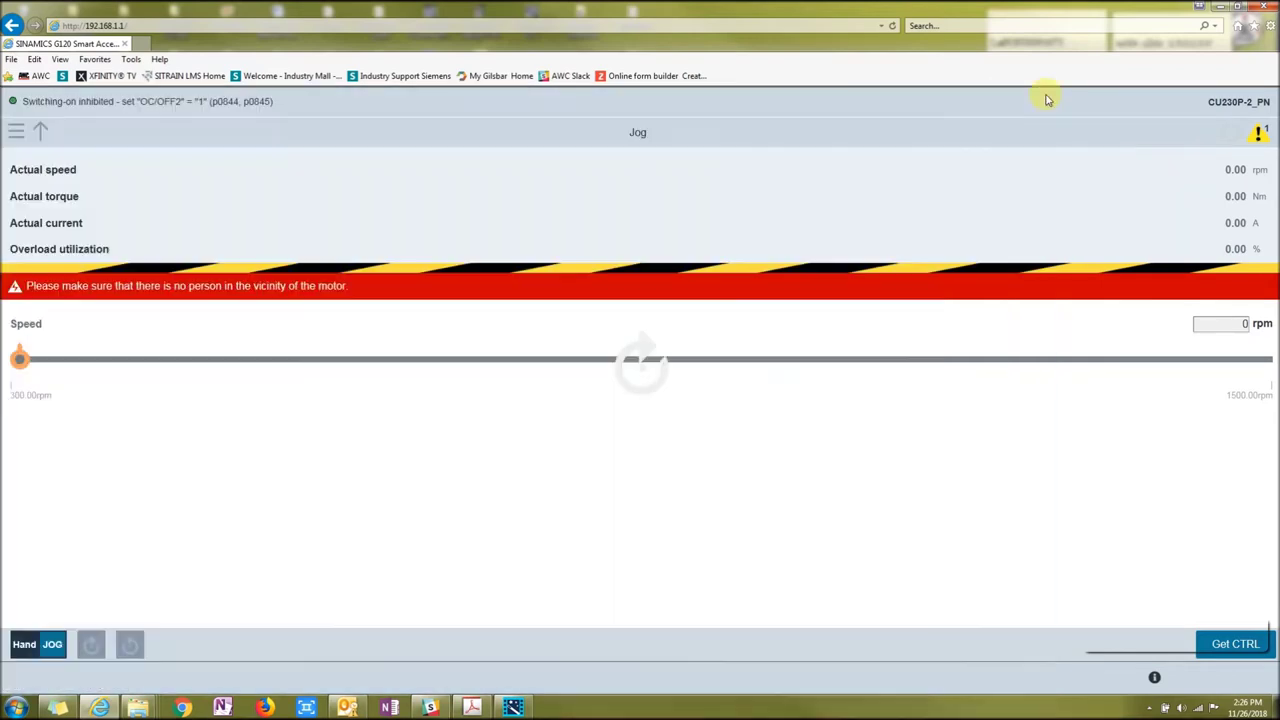
click(42, 133)
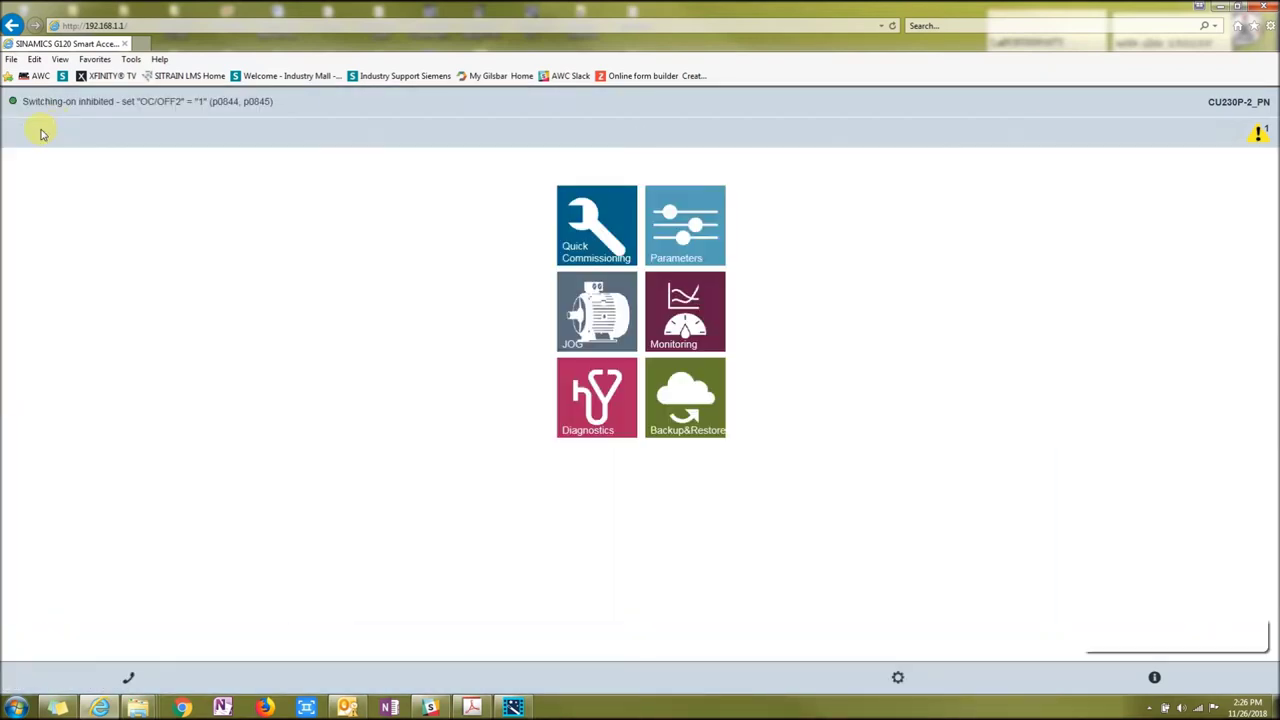
click(707, 240)
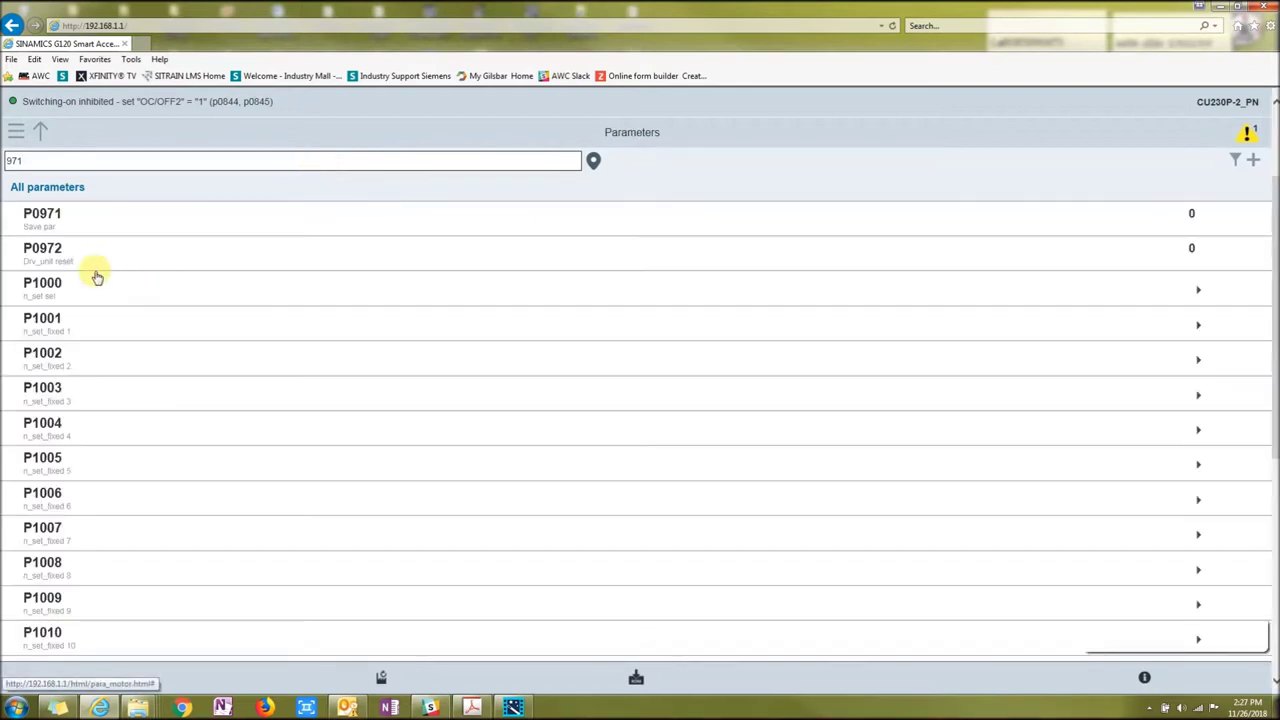
- Add P0971, P0972 and P1000 to My parameters
click(1254, 162)
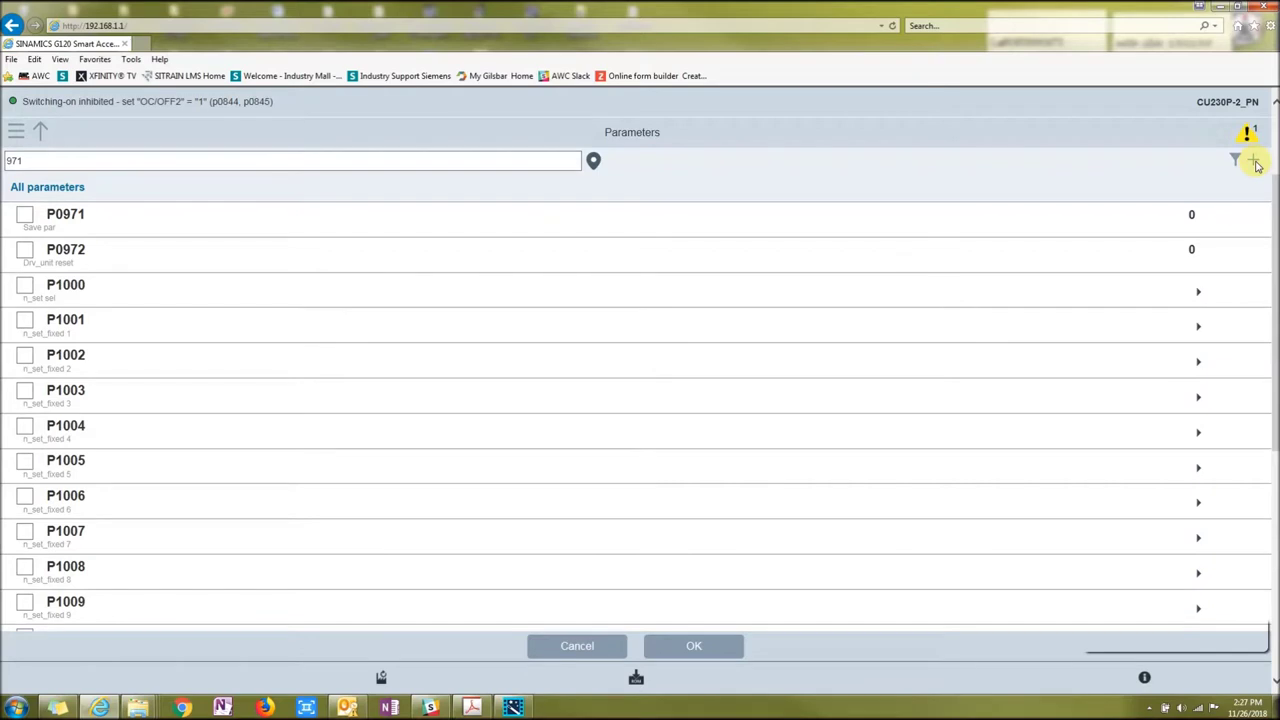
click(1255, 163)
click(1255, 163)
click(24, 214)
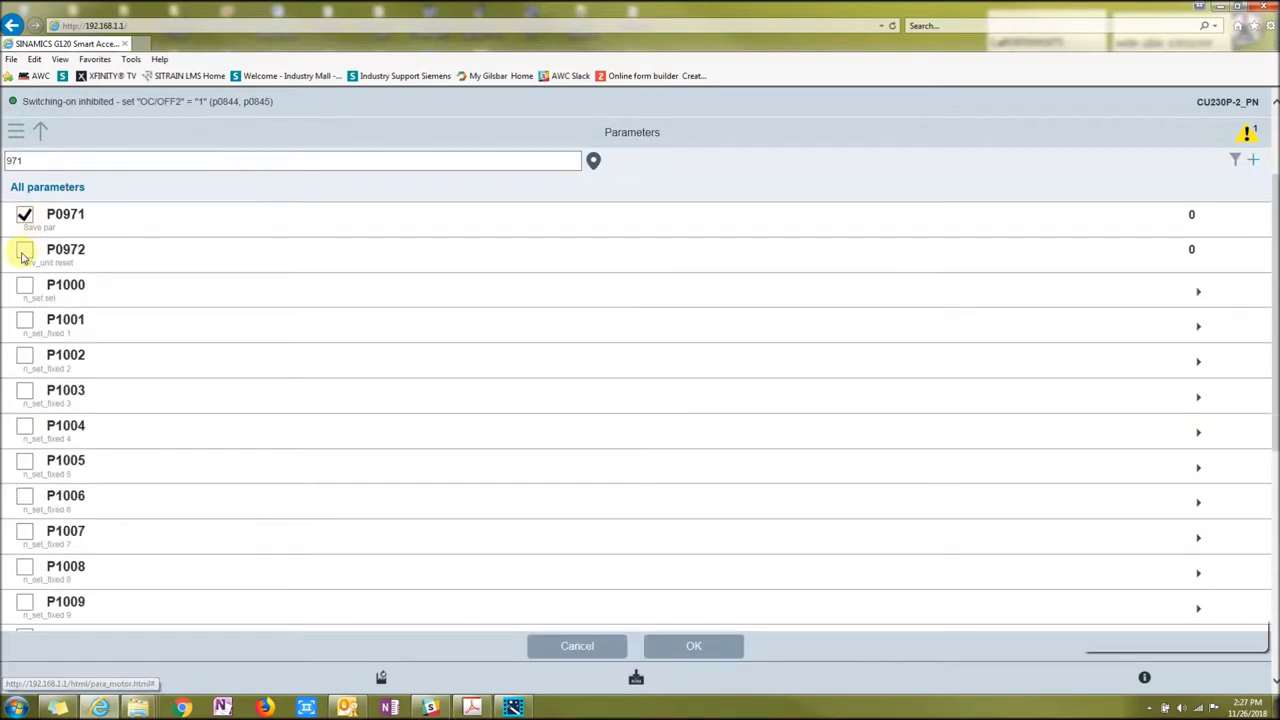
click(24, 250)
click(24, 287)
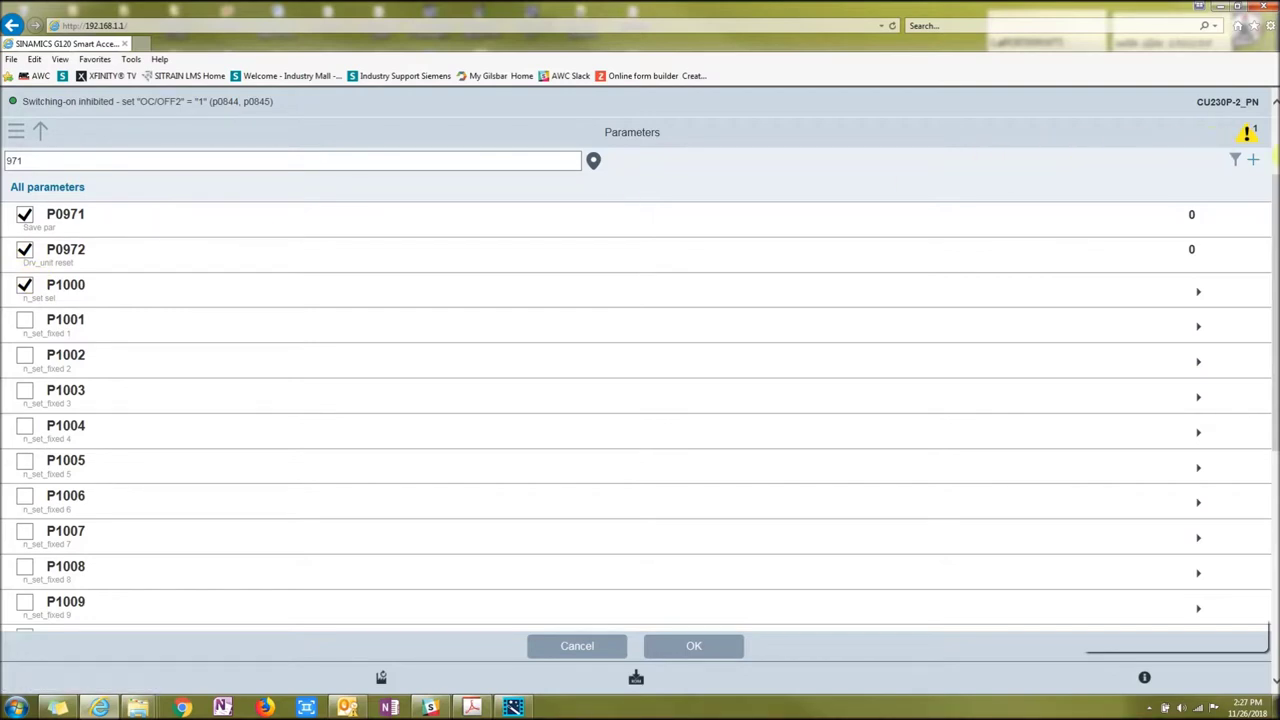
click(1237, 160)
click(1122, 258)
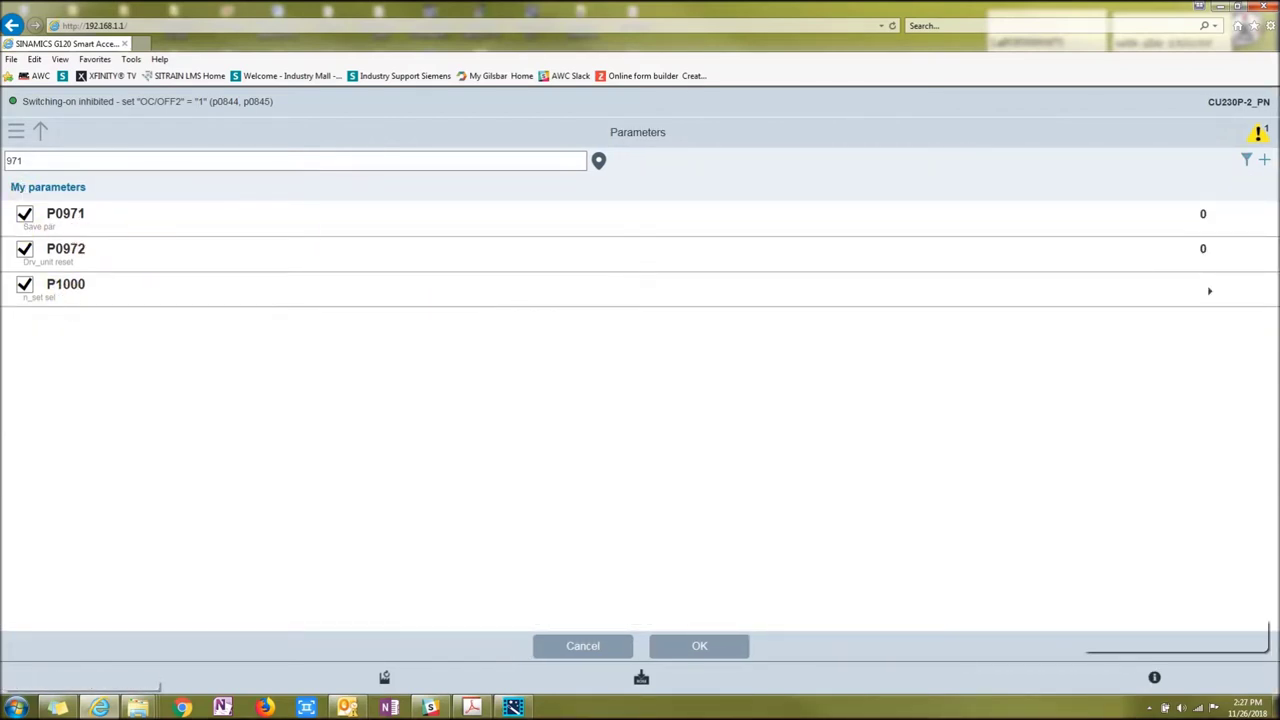
click(1265, 162)
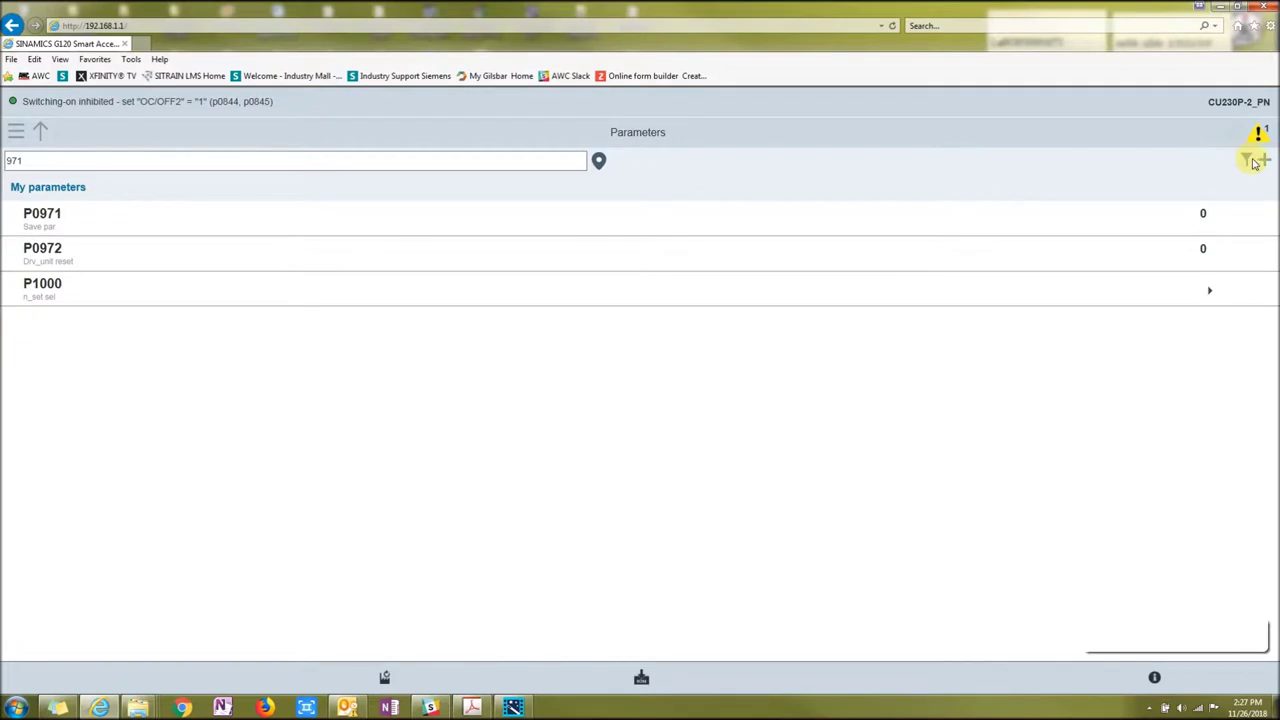
- Filter the list to Inputs/outputs > Digital inputs, then return home
click(1250, 162)
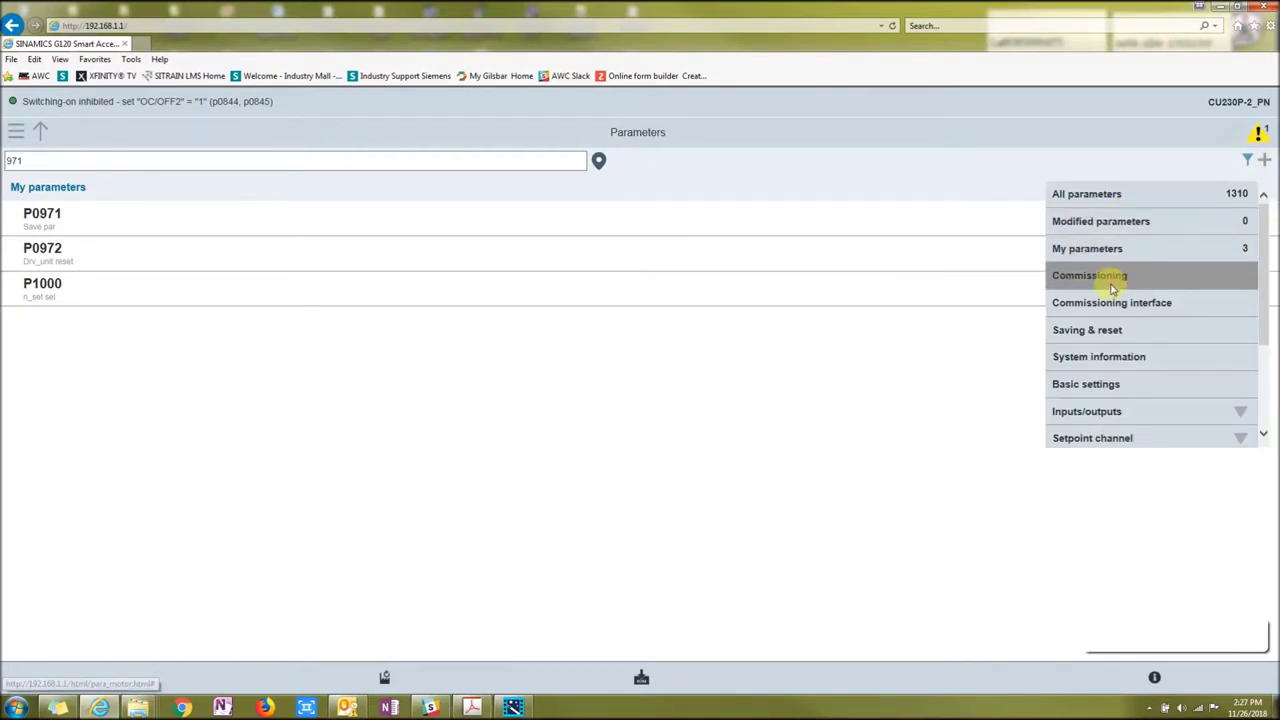
scroll(1143, 330, down, 1)
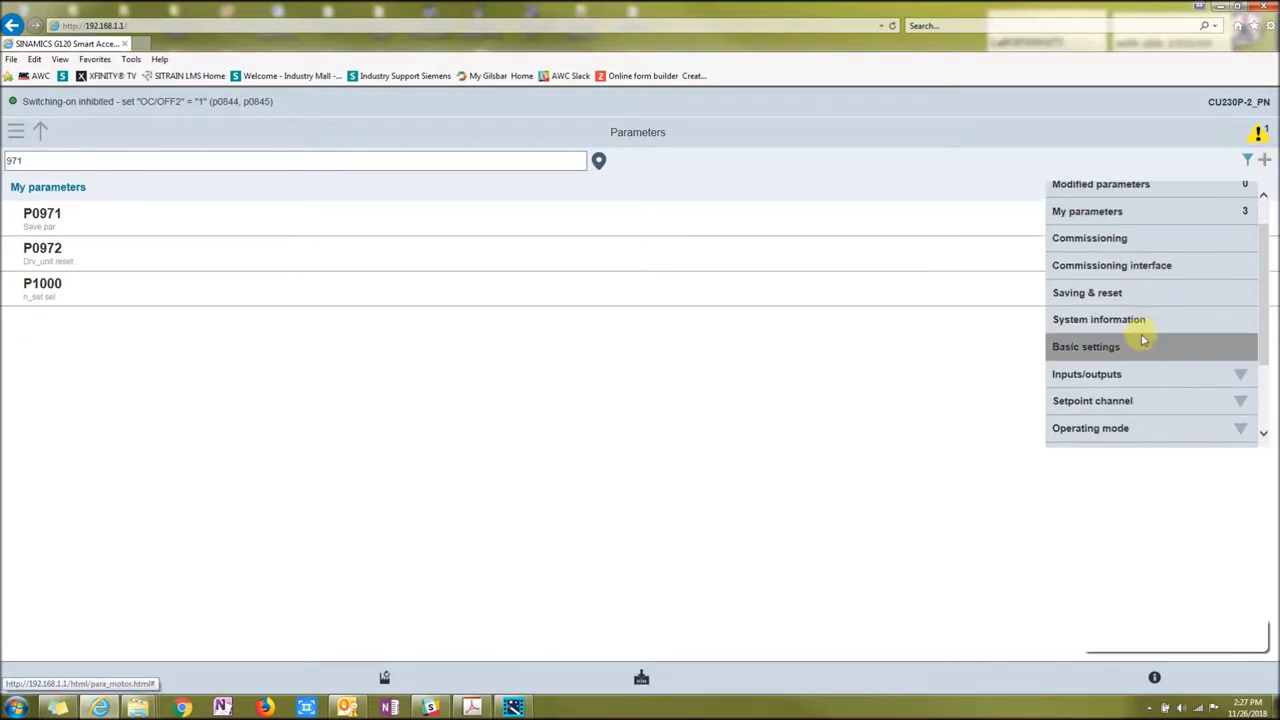
click(1130, 374)
click(1143, 401)
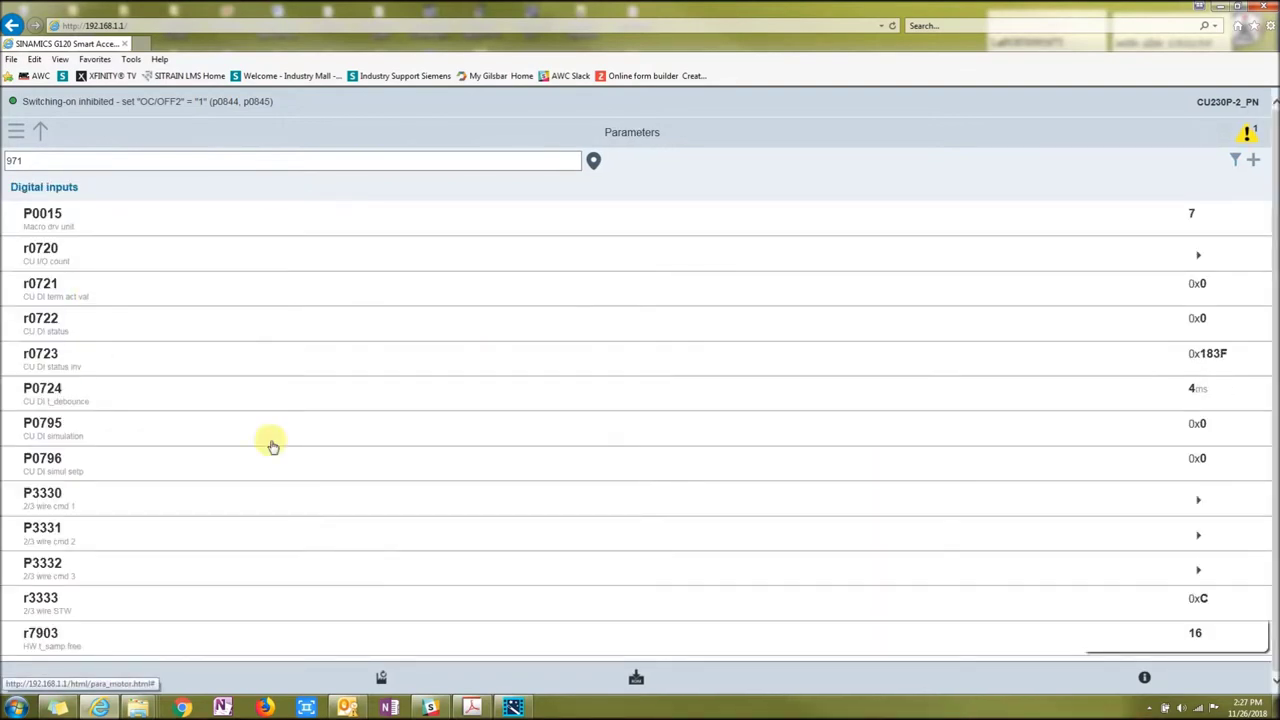
click(40, 131)
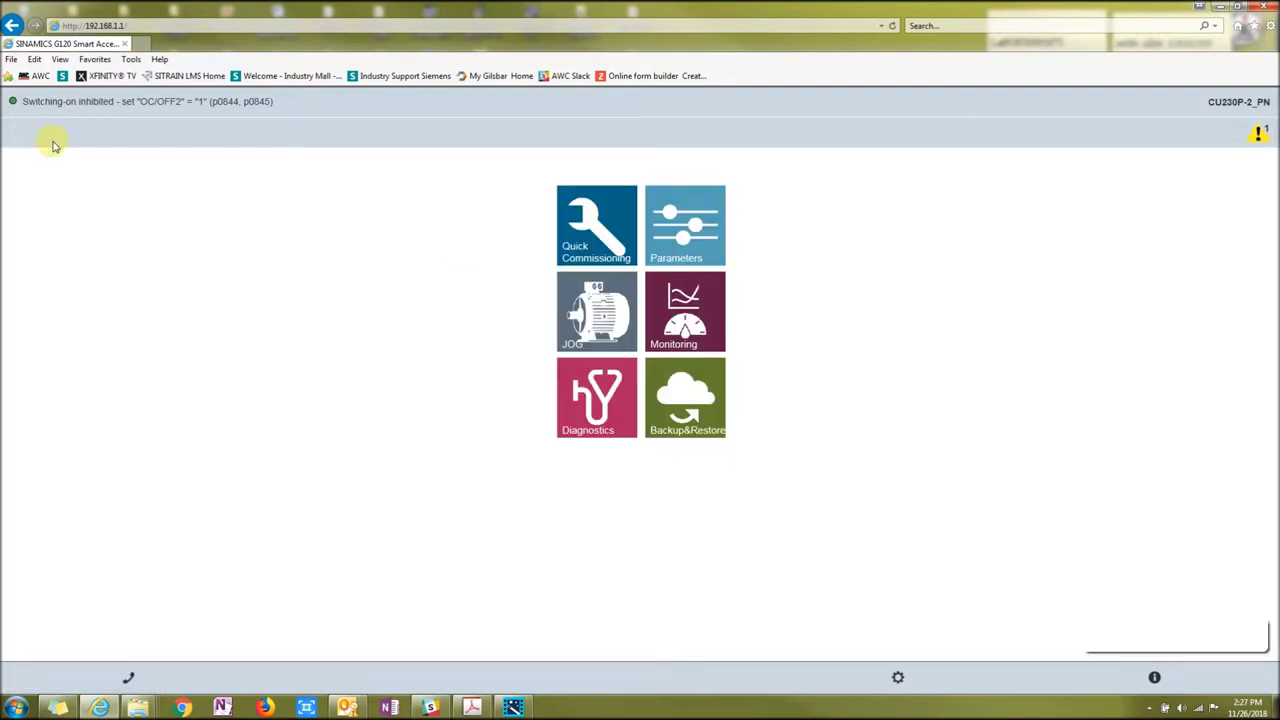
click(592, 312)
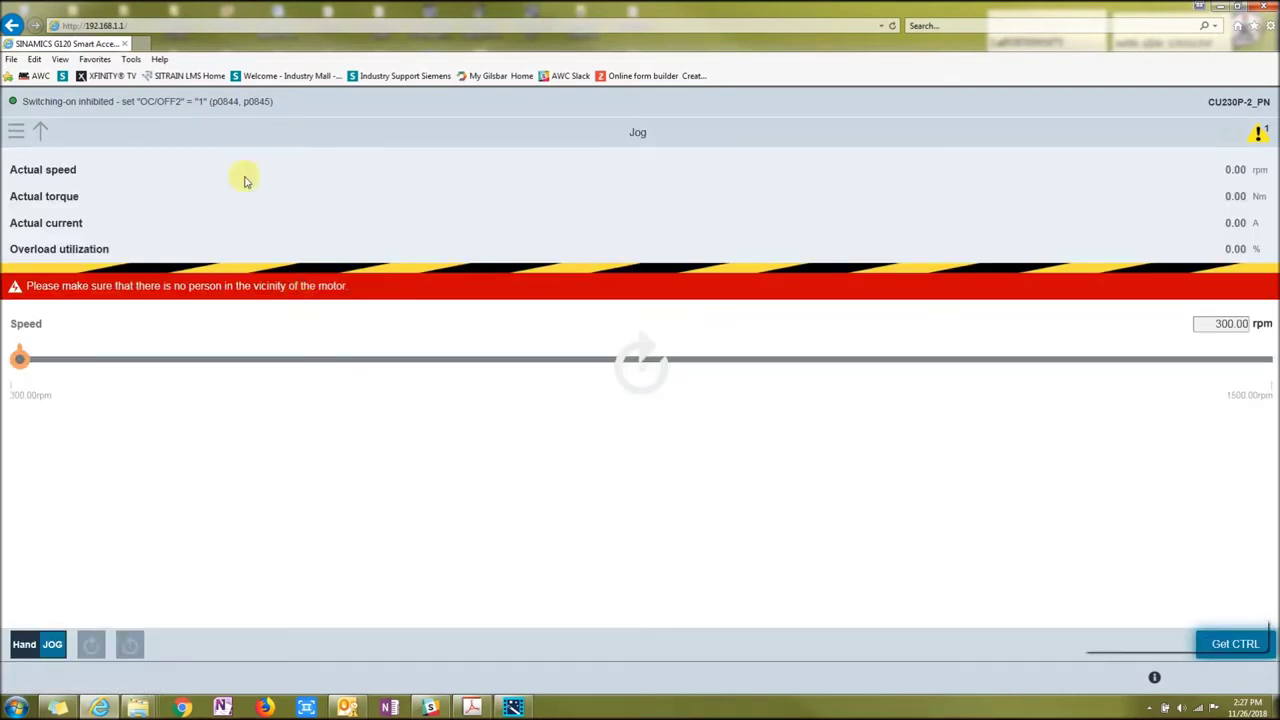
click(42, 133)
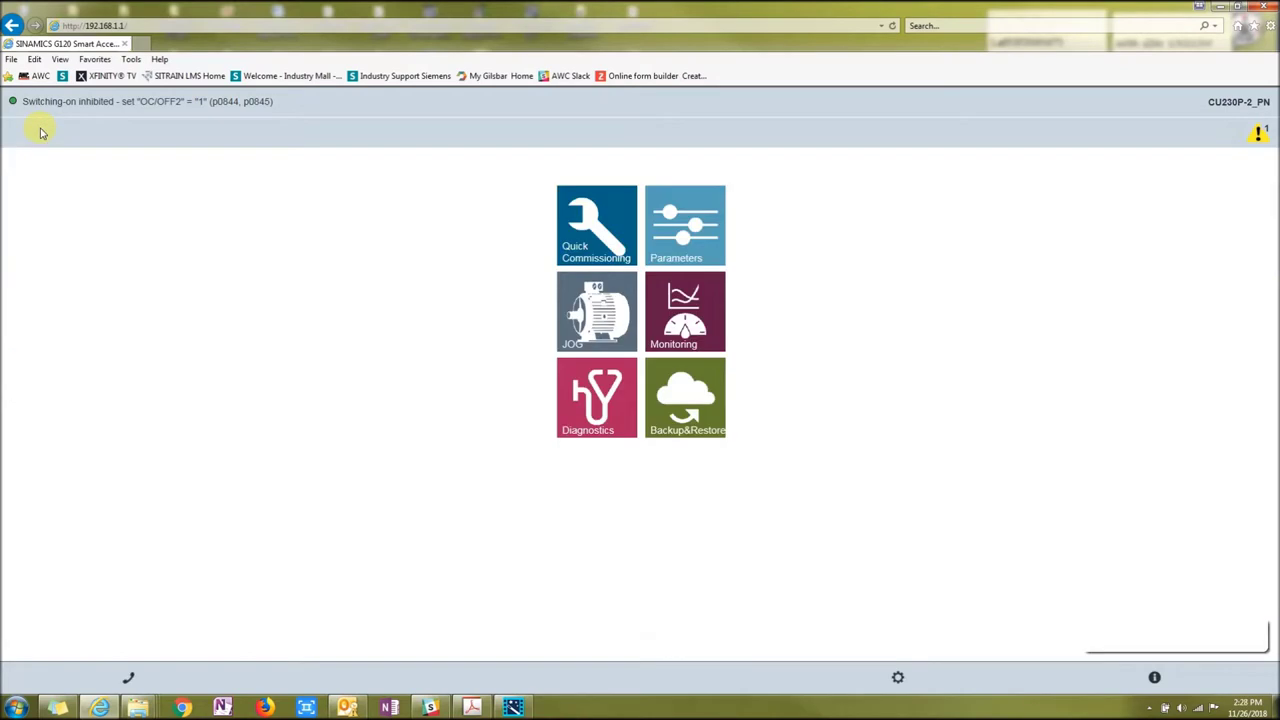
click(683, 303)
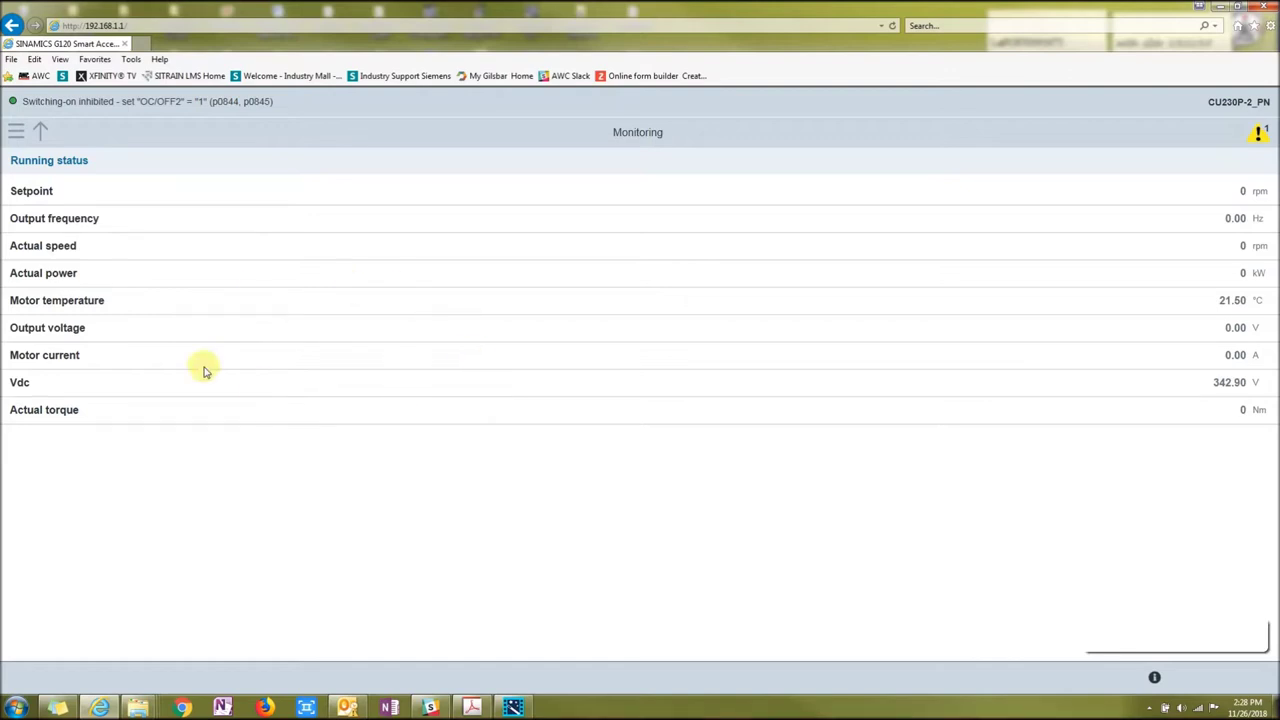
click(41, 134)
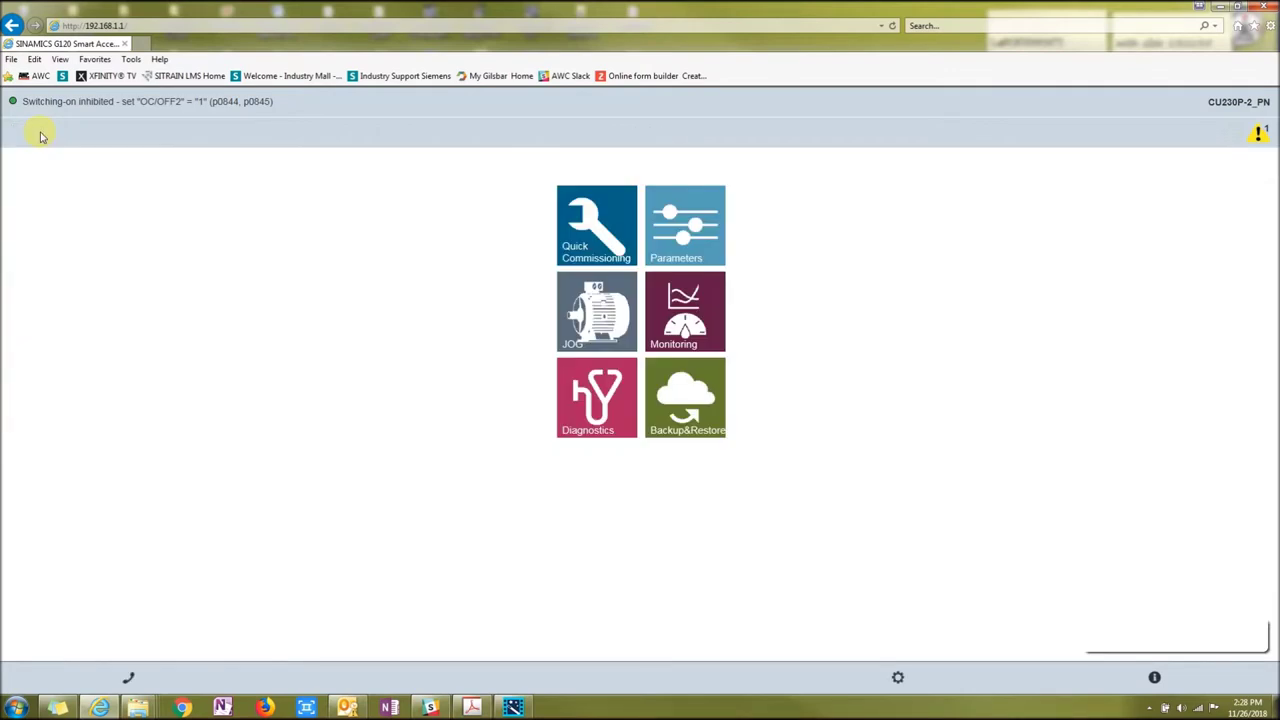
- Open Diagnostics and check the I/O status, where DO 1 is on
click(584, 387)
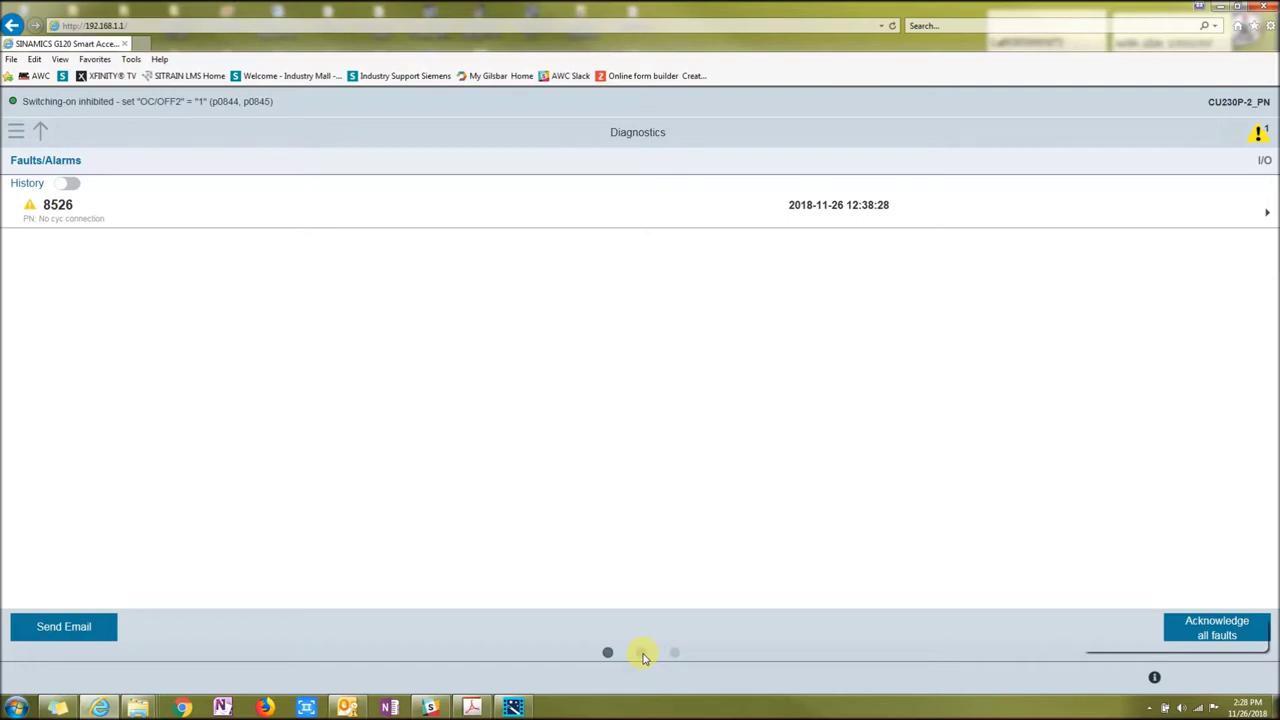
click(642, 653)
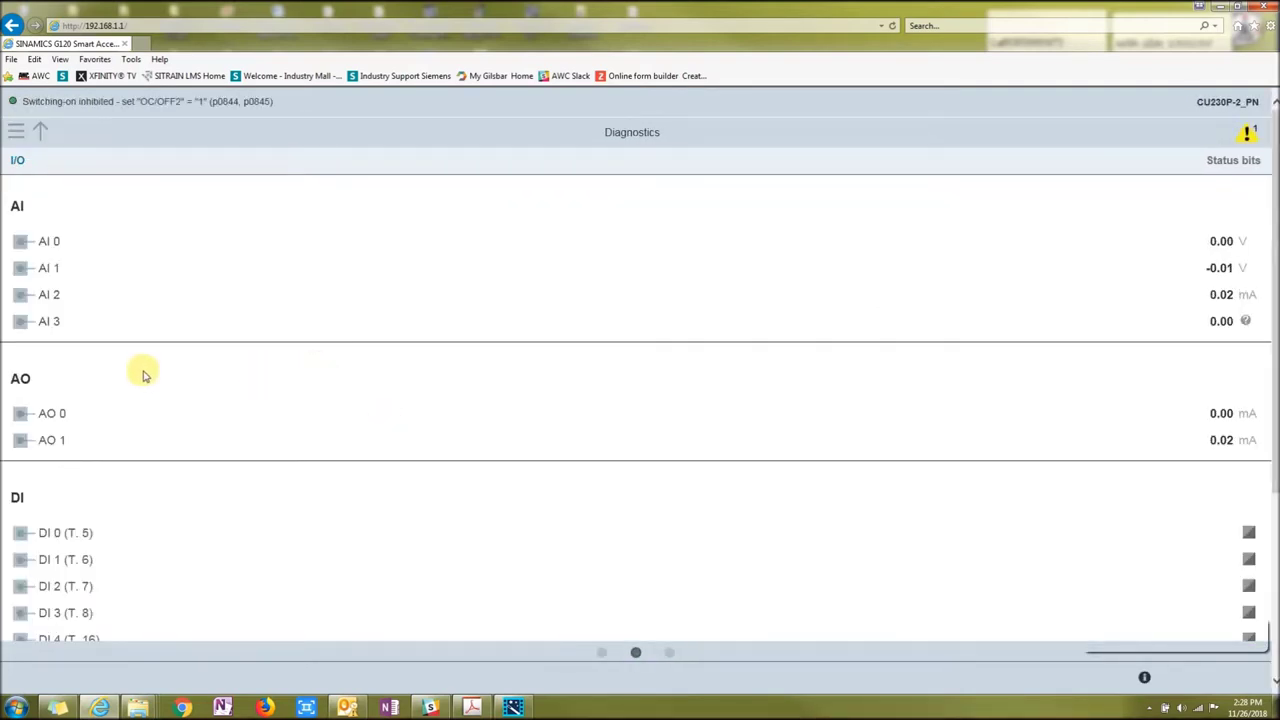
scroll(450, 335, down, 3)
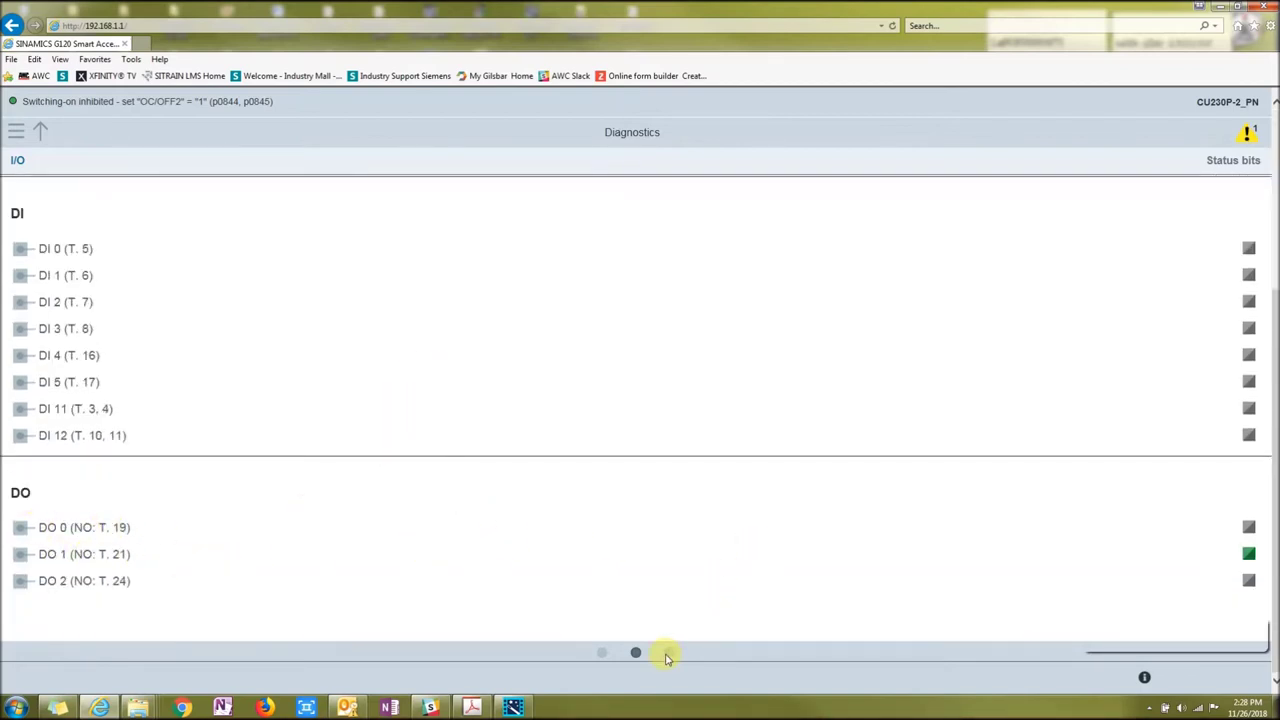
- Look through the drive's status bits, then return to the home menu
click(669, 652)
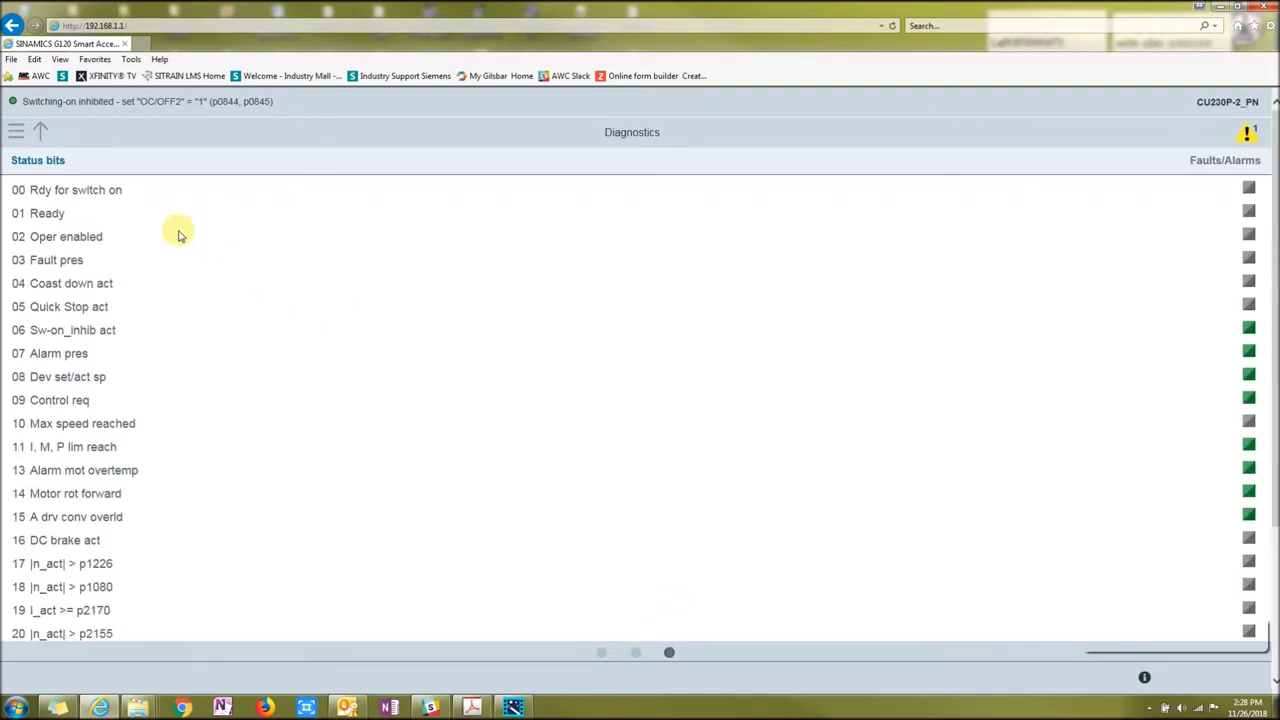
scroll(371, 237, down, 2)
scroll(371, 237, up, 2)
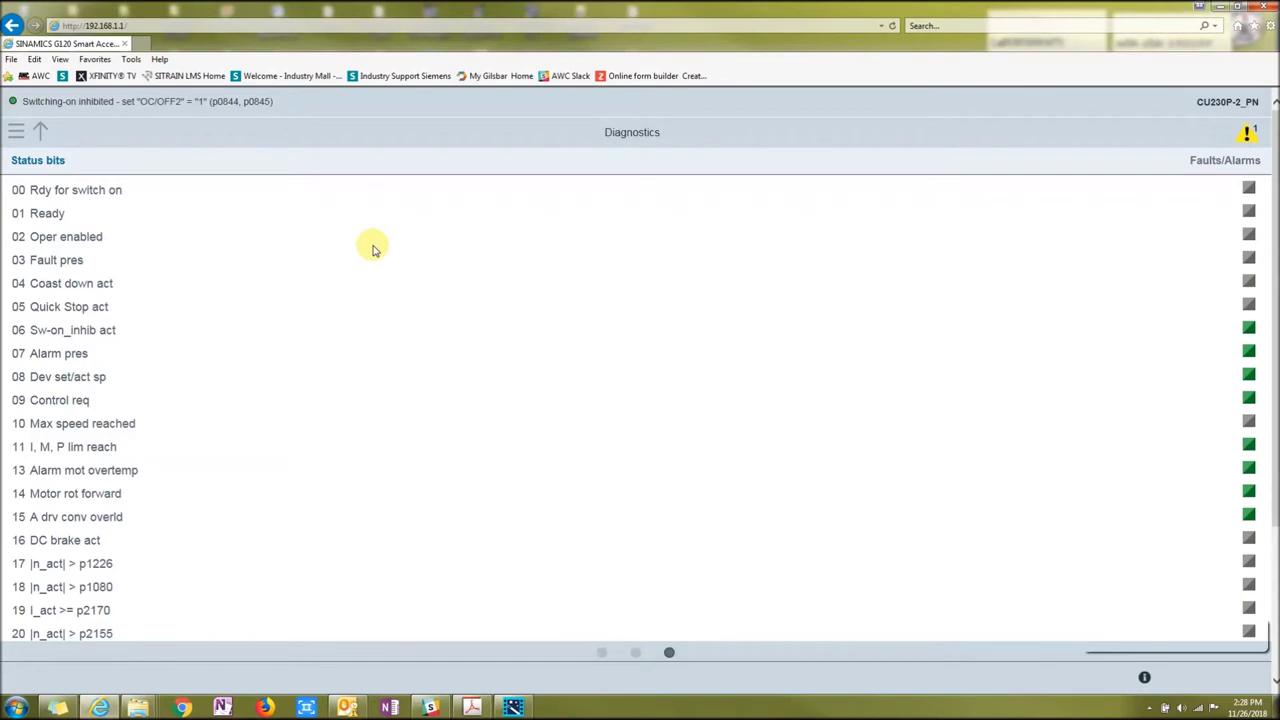
scroll(373, 245, down, 1)
scroll(409, 260, up, 1)
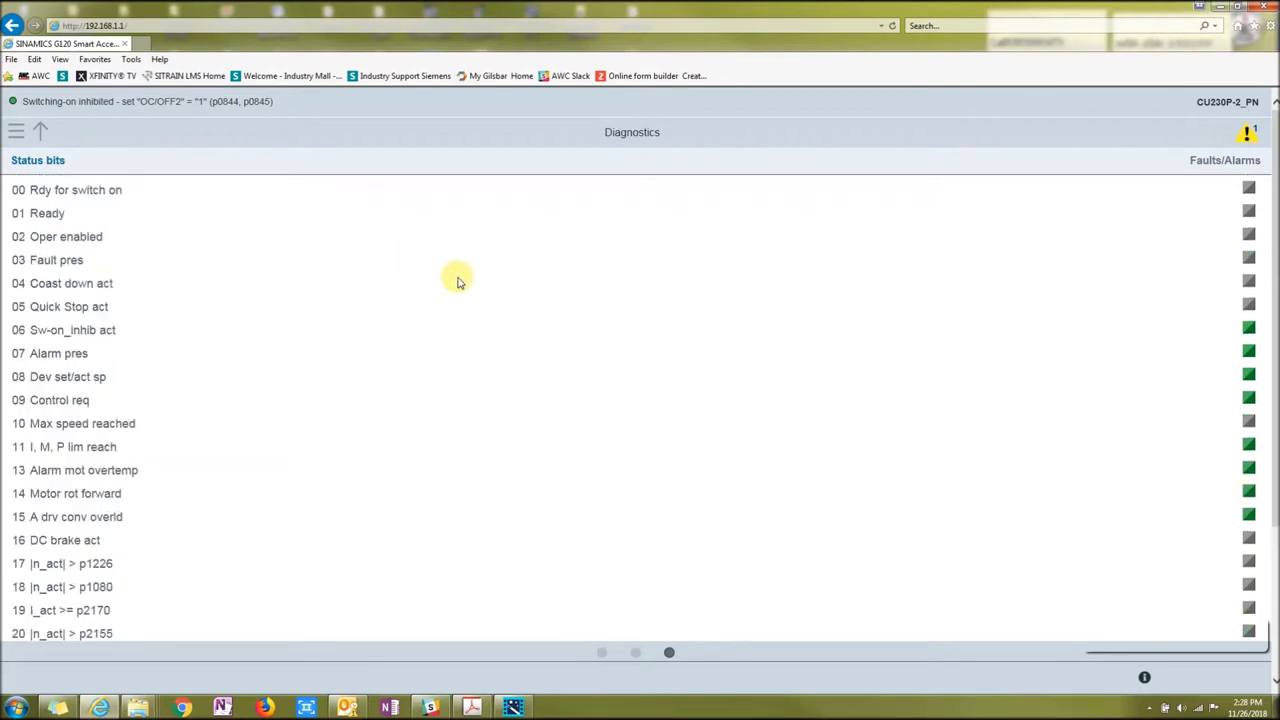
click(40, 132)
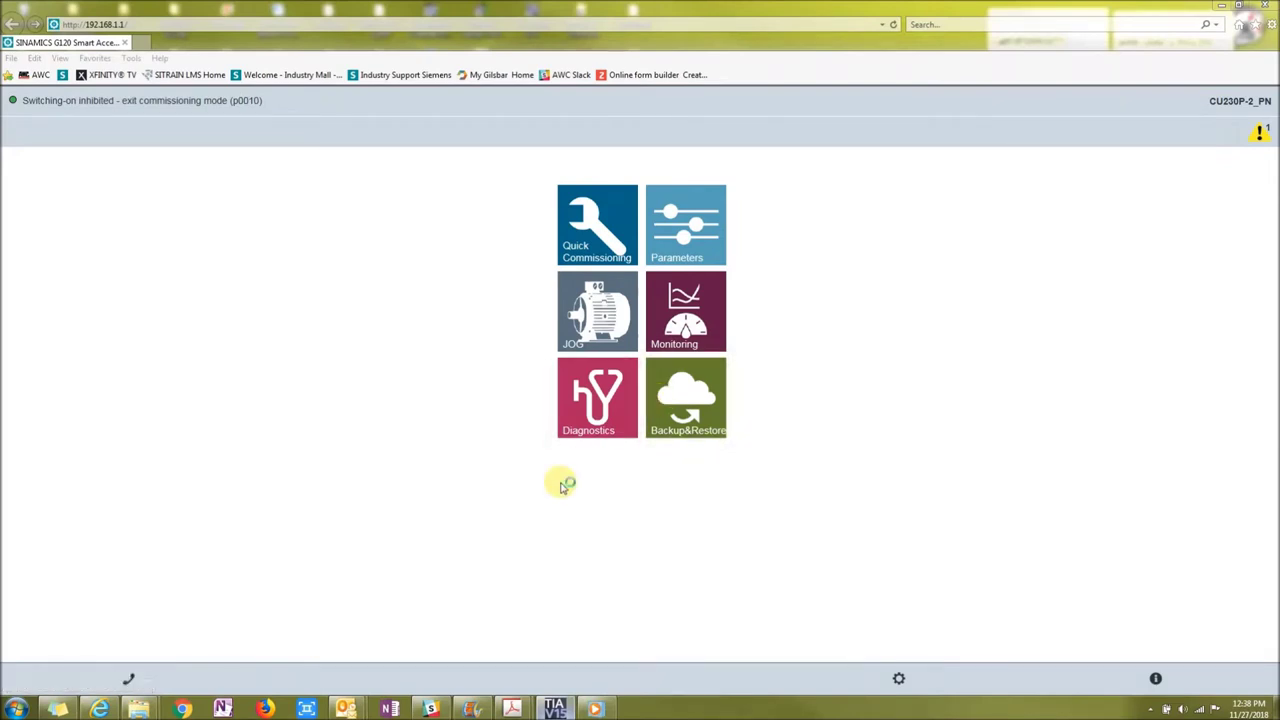
- Append ' Awc' to the backup file name and back up the parameters as '2018-11-27 Awc'
click(676, 397)
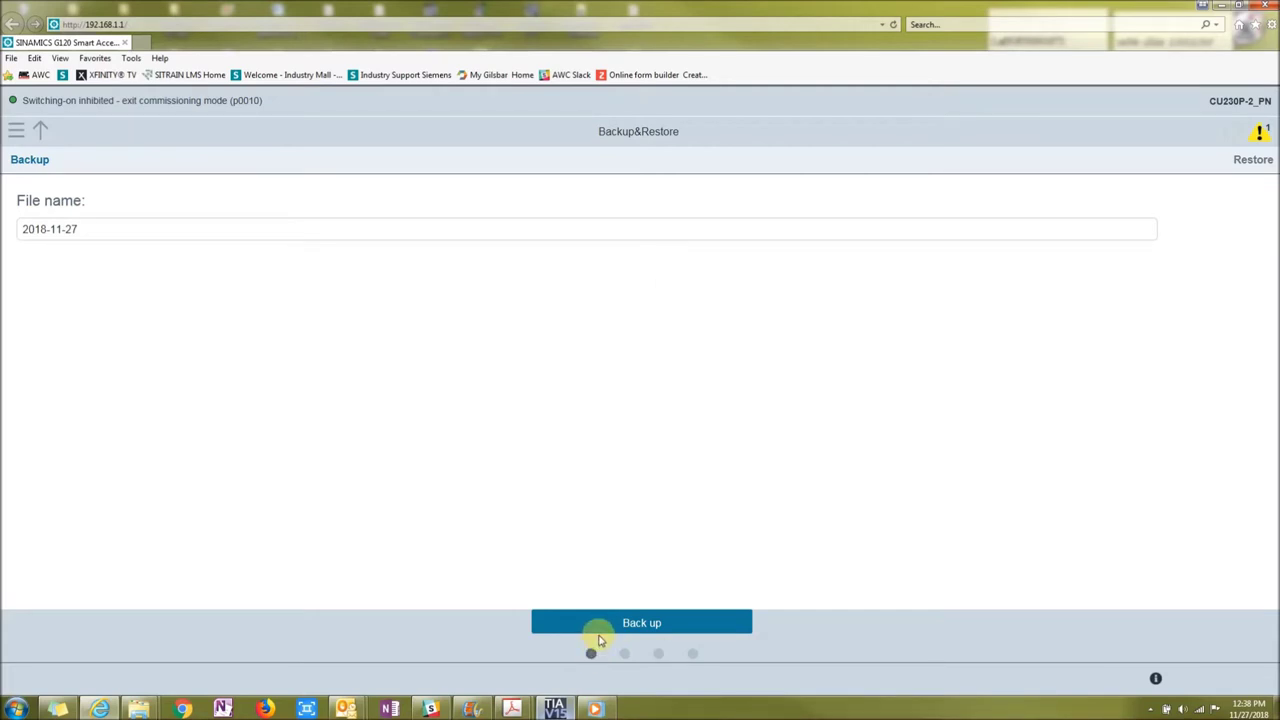
click(86, 229)
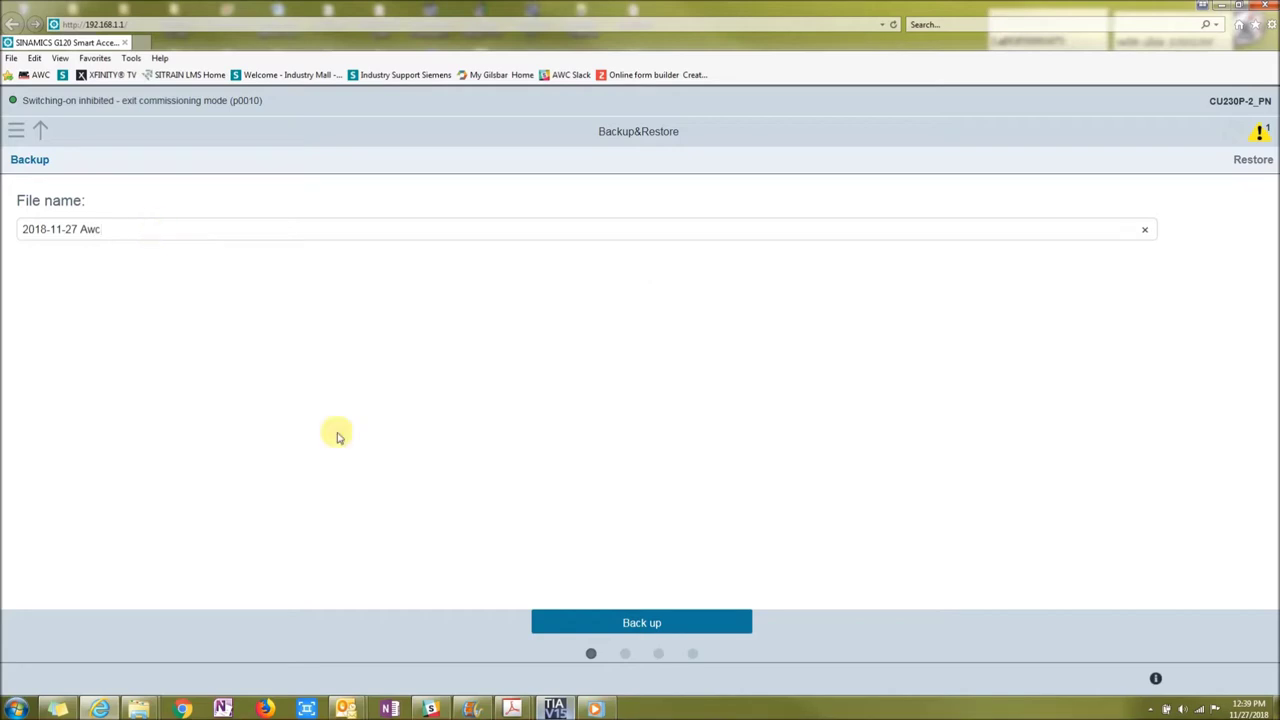
click(655, 621)
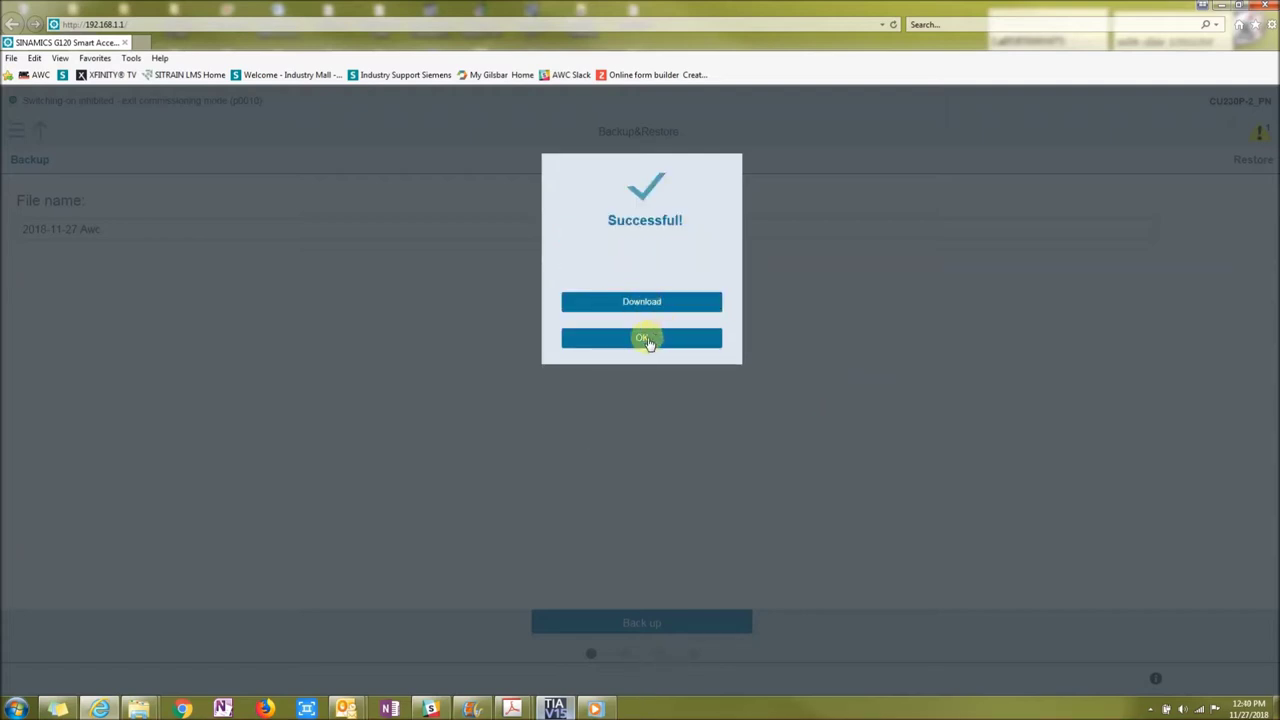
click(643, 339)
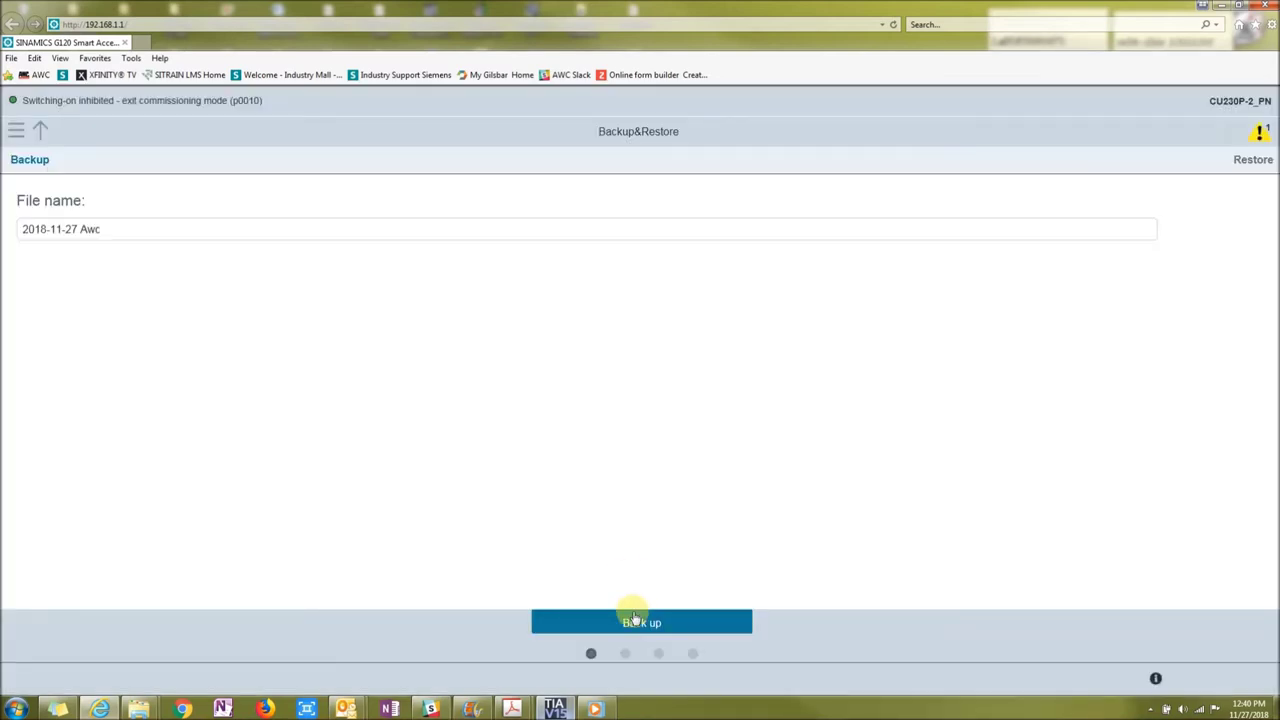
- Restore '2018-11-27 Awc.bin' on the Restore page and save it to non-volatile memory
click(625, 655)
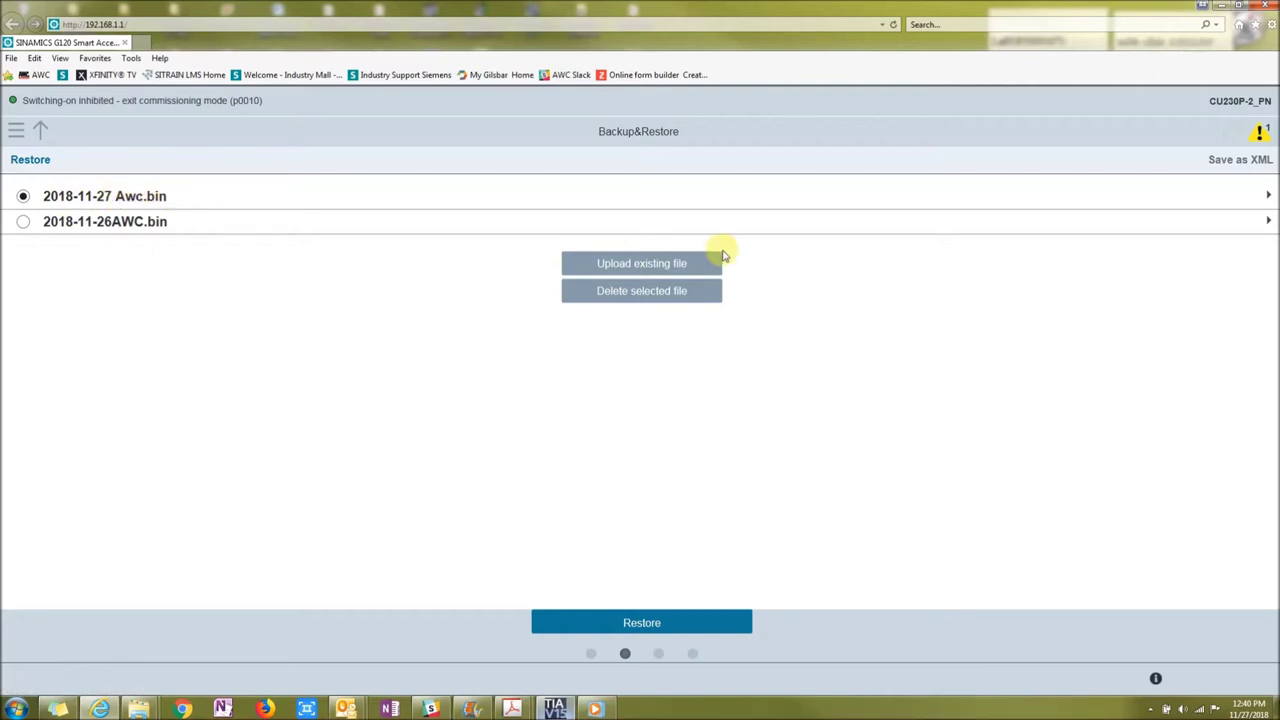
click(621, 264)
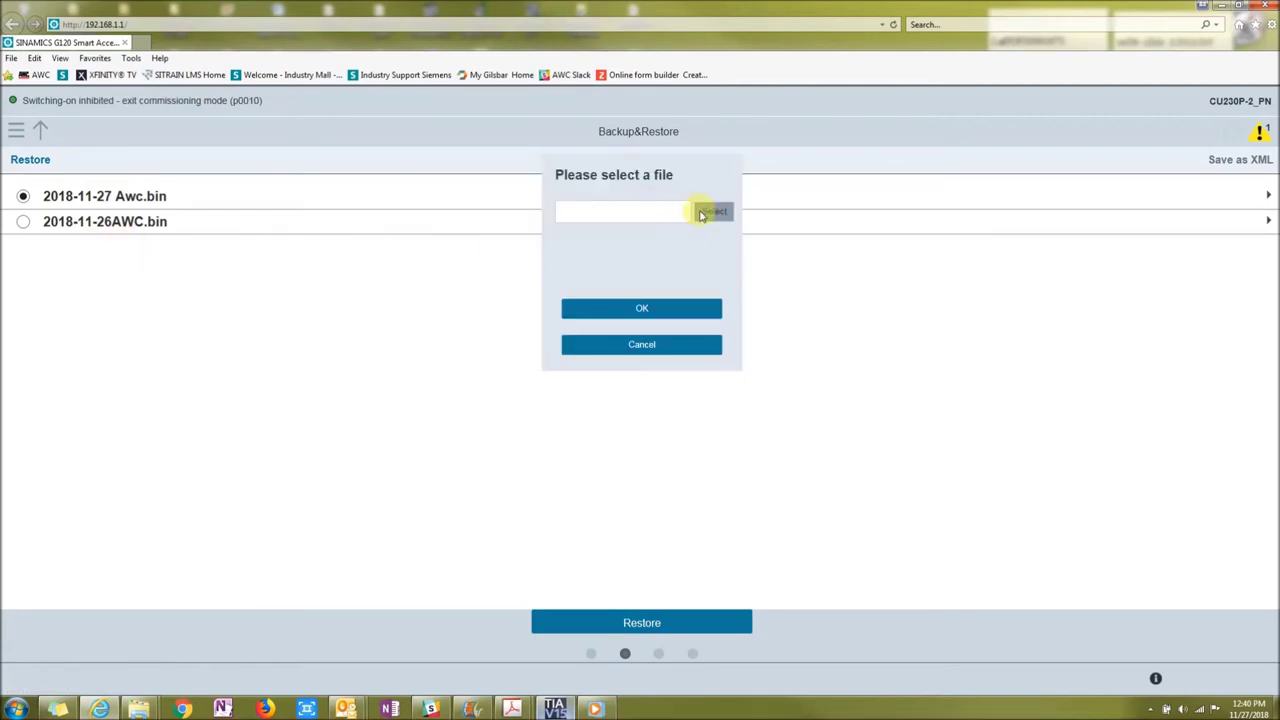
click(656, 346)
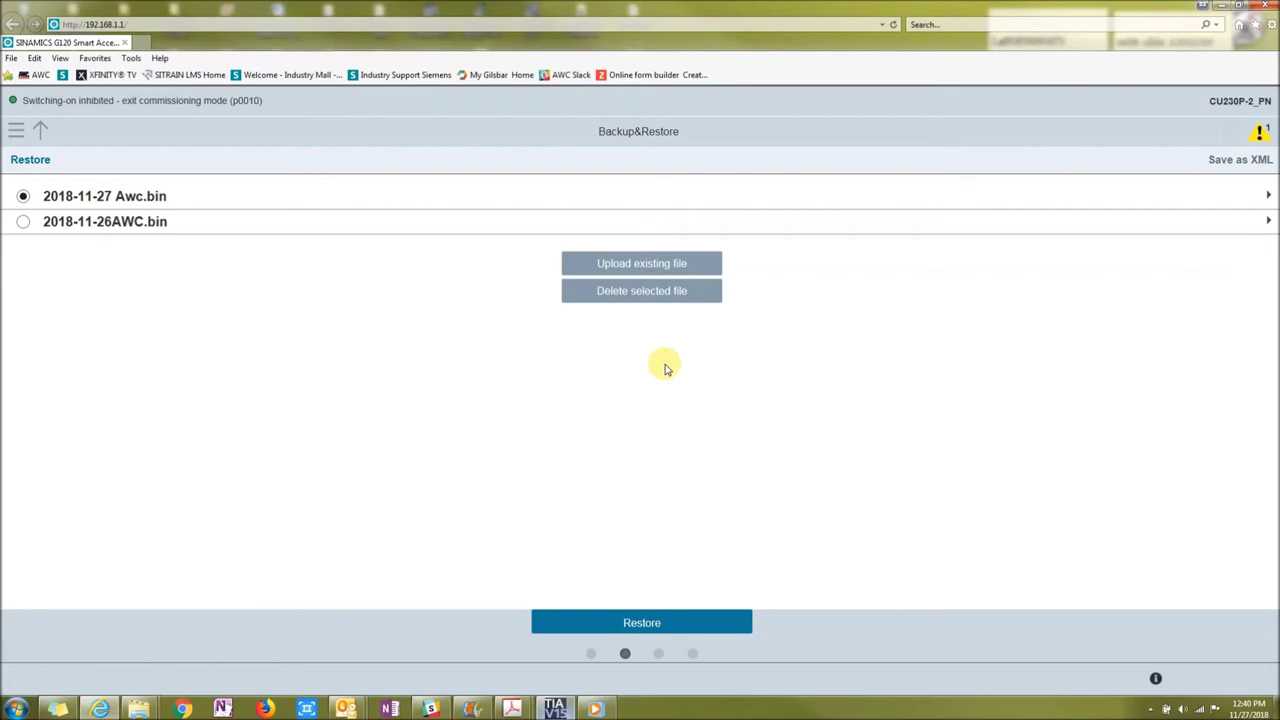
click(637, 625)
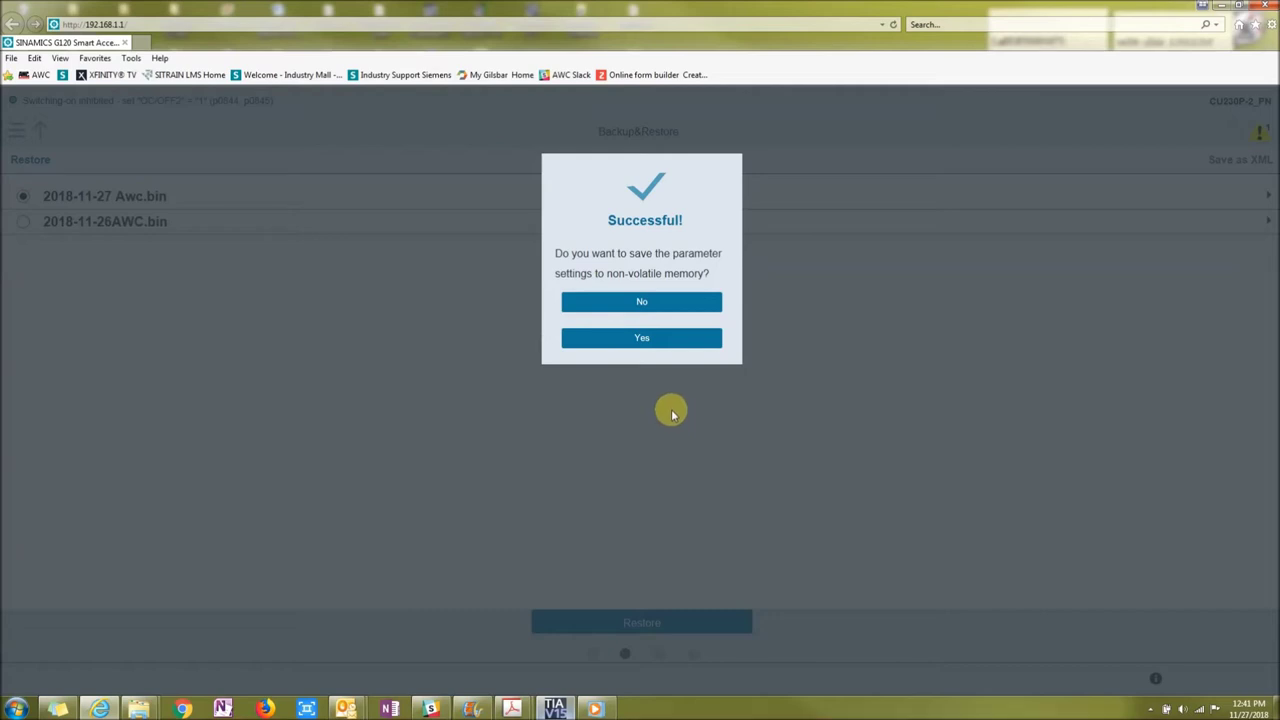
click(620, 343)
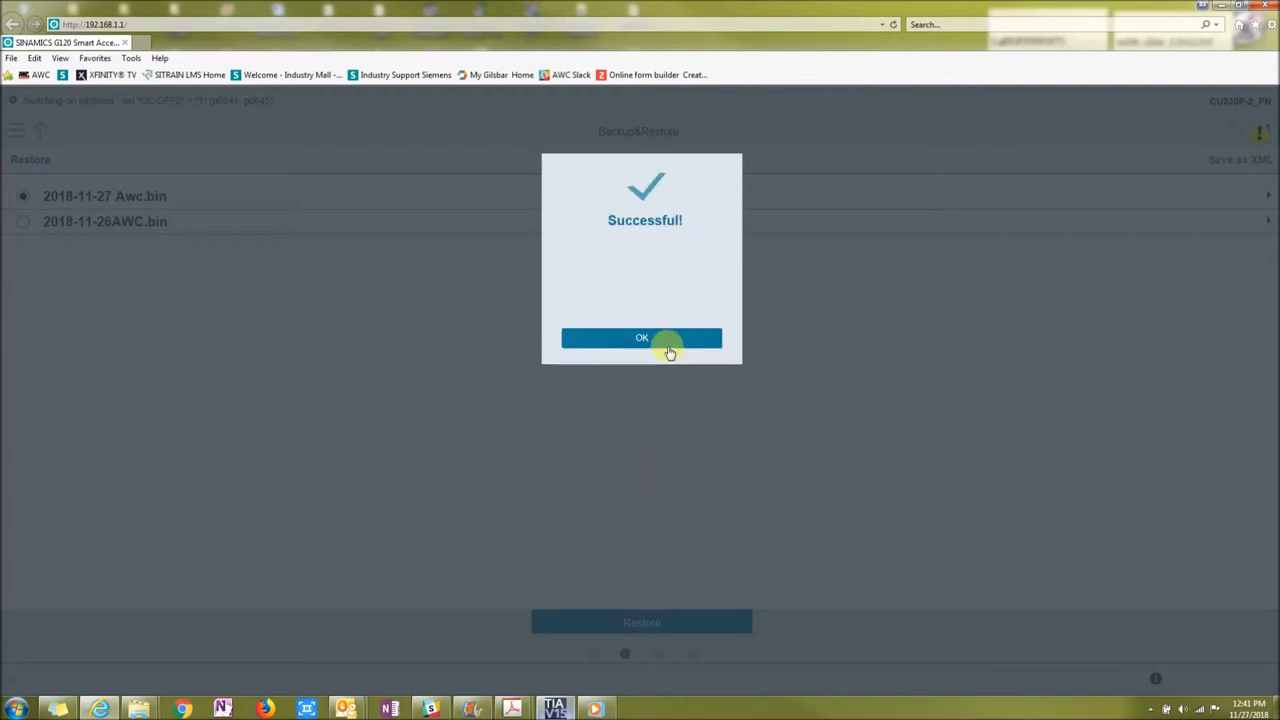
click(670, 340)
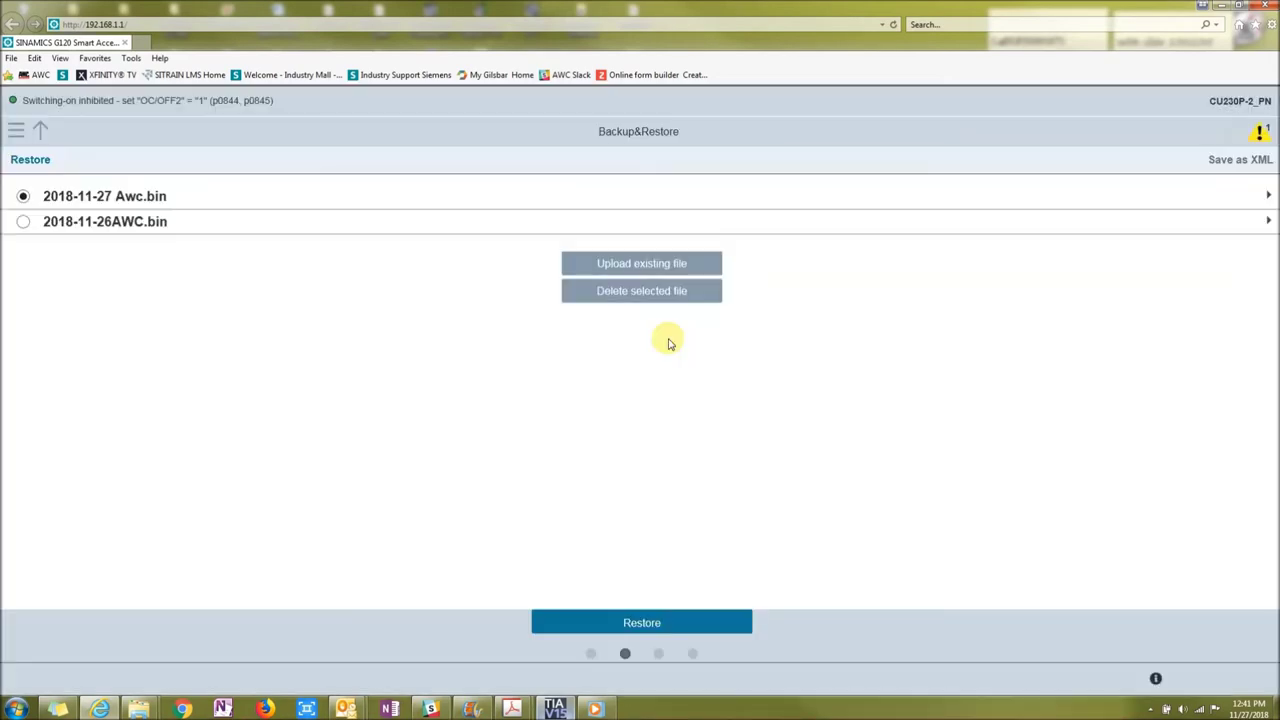
- Generate the 2018-11-27 XML parameter file on the Save as XML page and download it
click(658, 654)
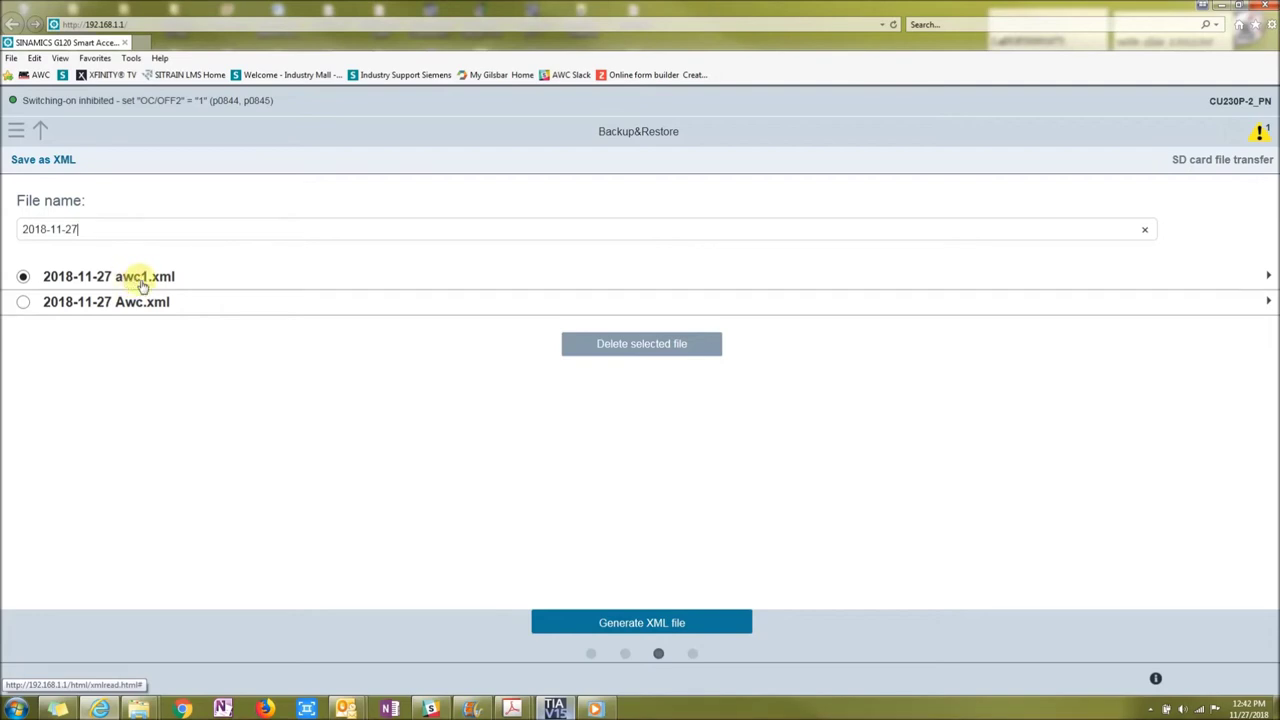
click(661, 625)
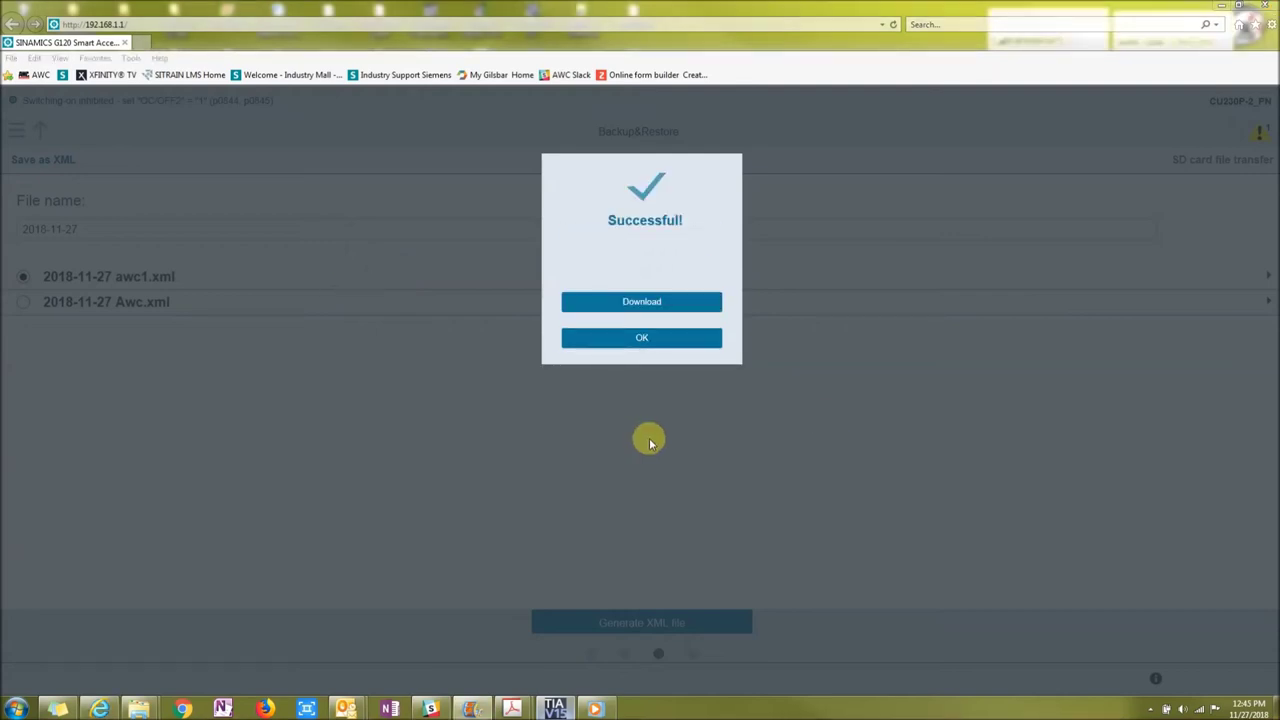
click(643, 309)
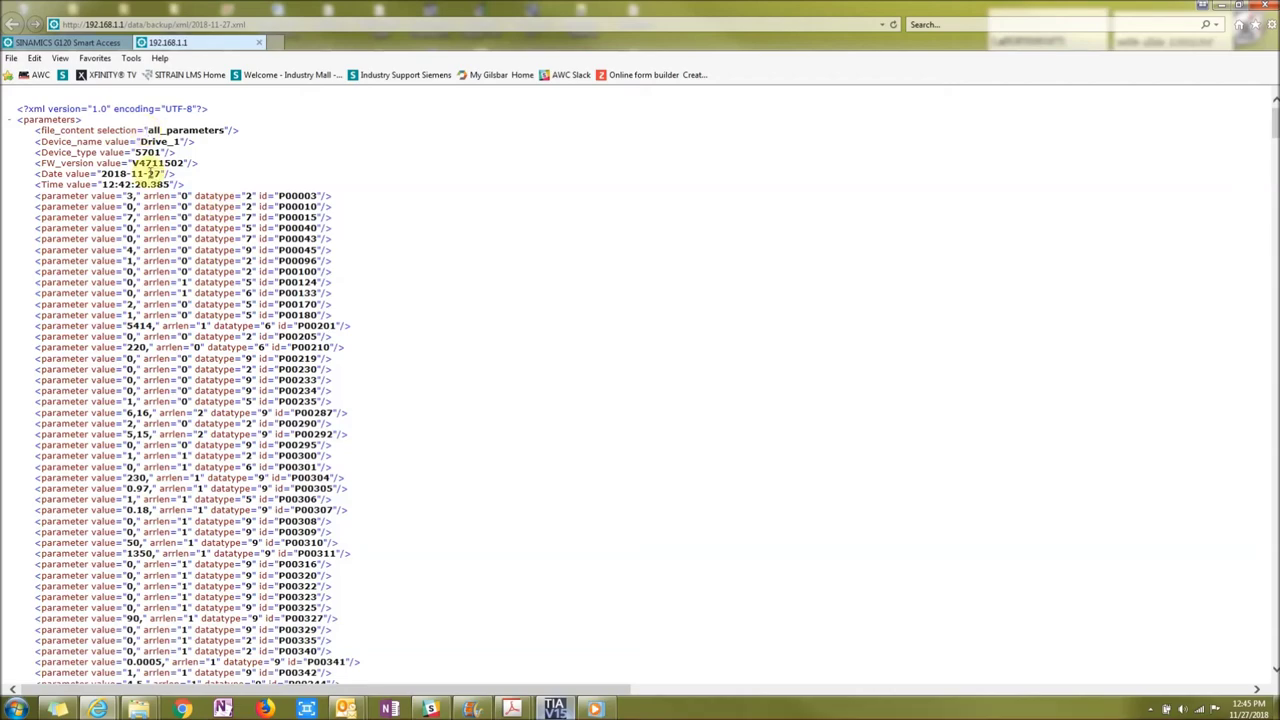
- Scroll through Drive_1's exported XML parameters, close the tab, and dismiss the success message
scroll(148, 165, down, 5)
scroll(160, 195, up, 5)
scroll(150, 188, down, 20)
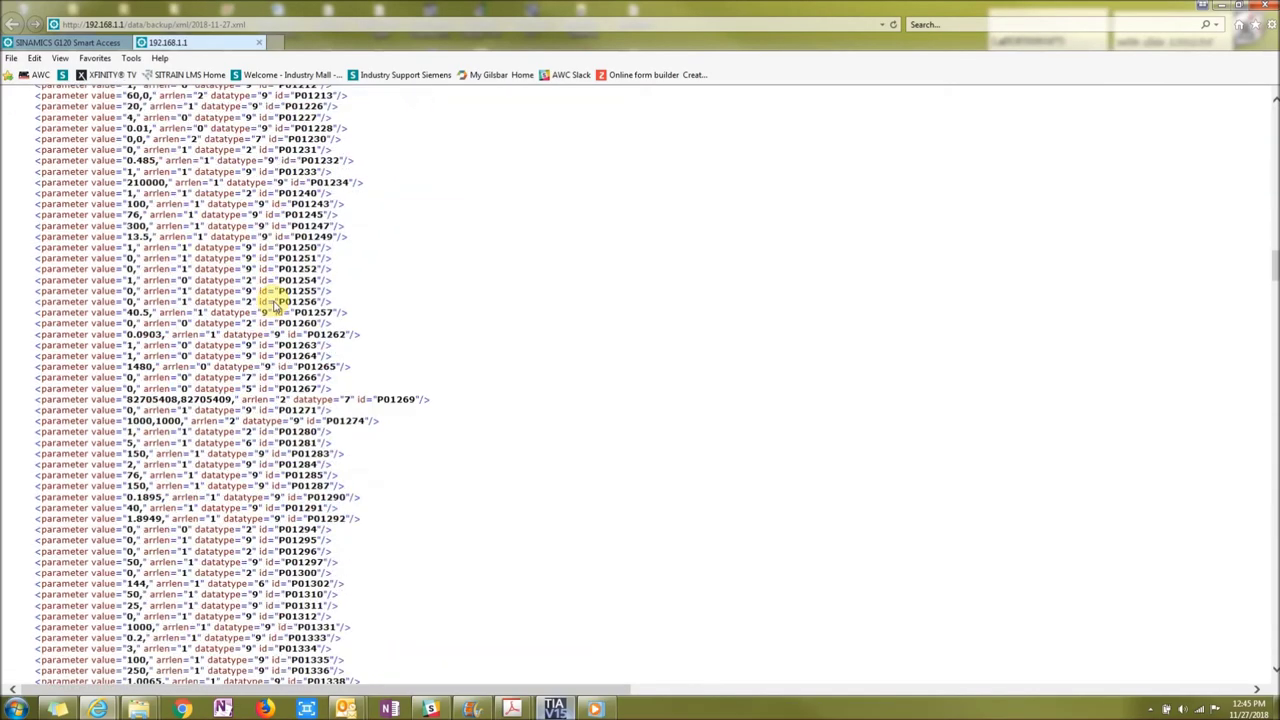
scroll(272, 305, down, 20)
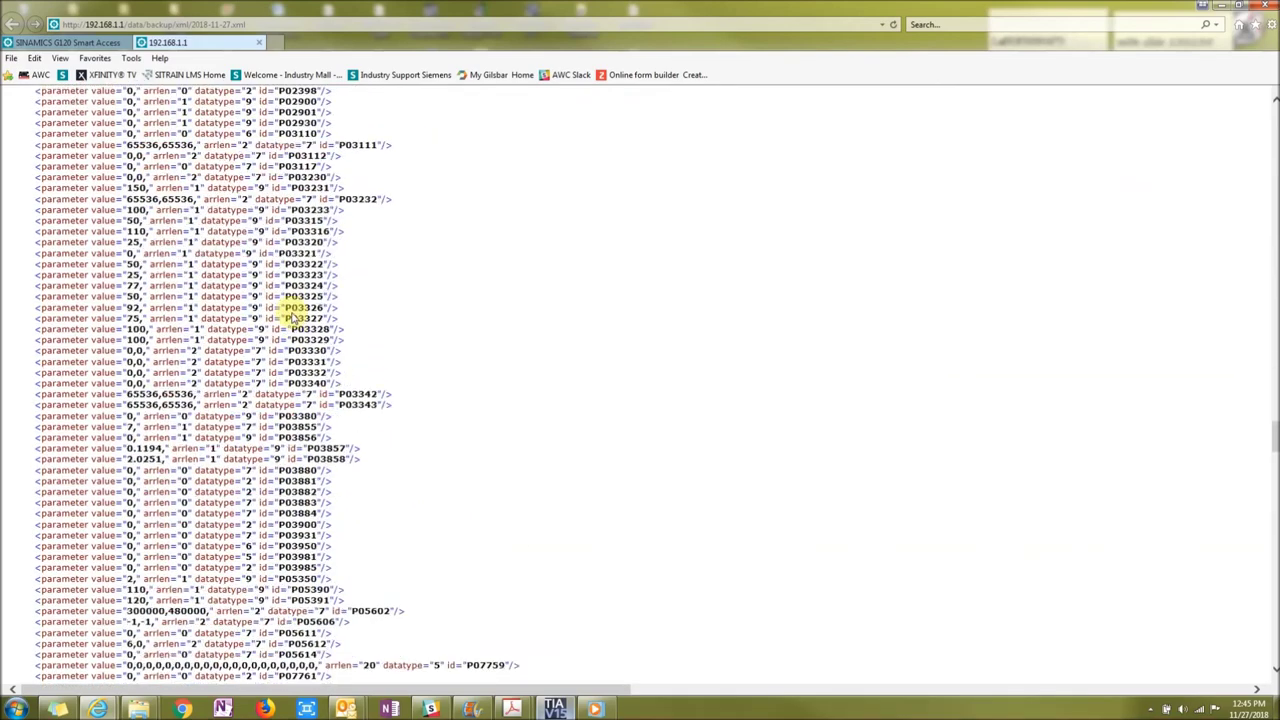
scroll(290, 316, down, 10)
click(260, 44)
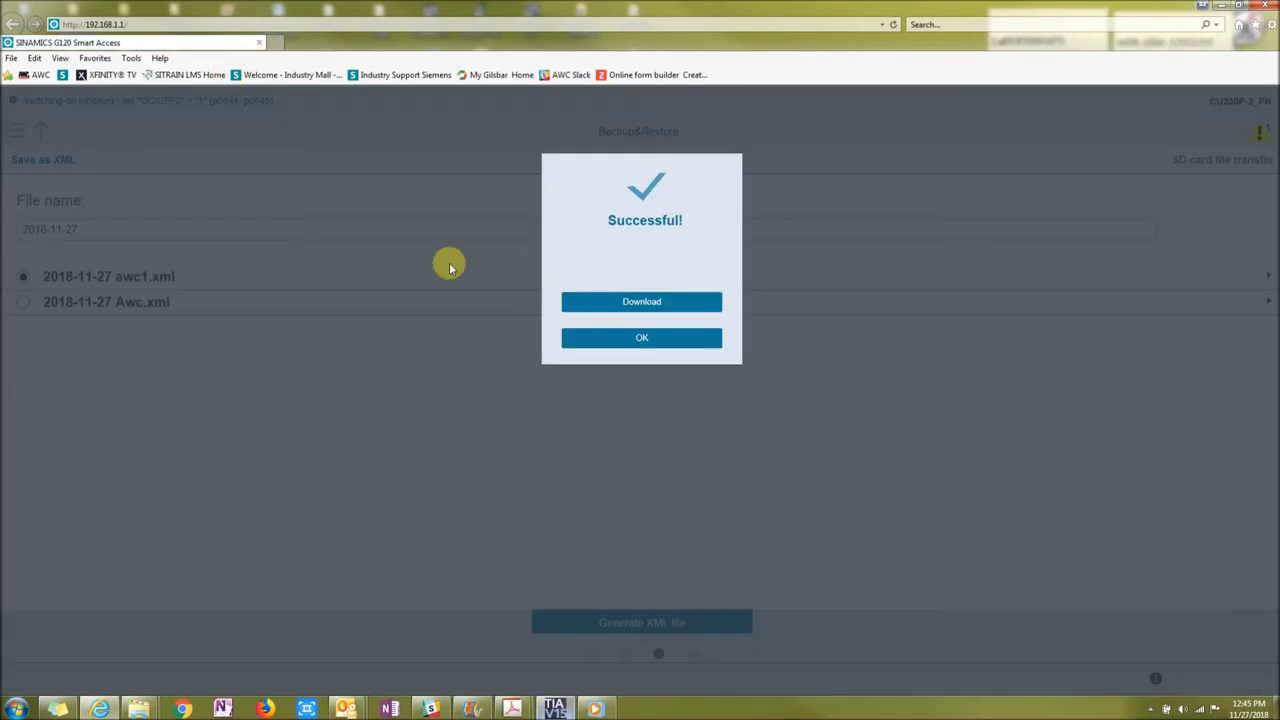
click(643, 339)
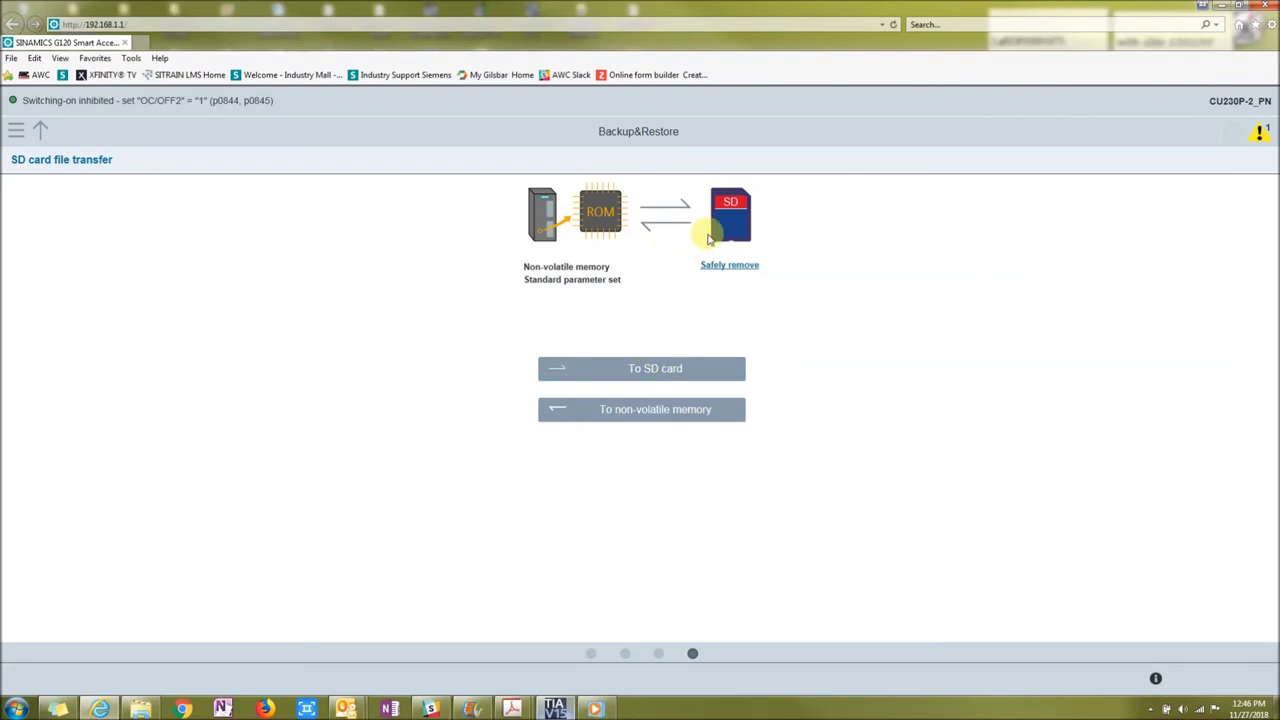
- Copy the standard parameter set to the SD card as file 1
click(637, 378)
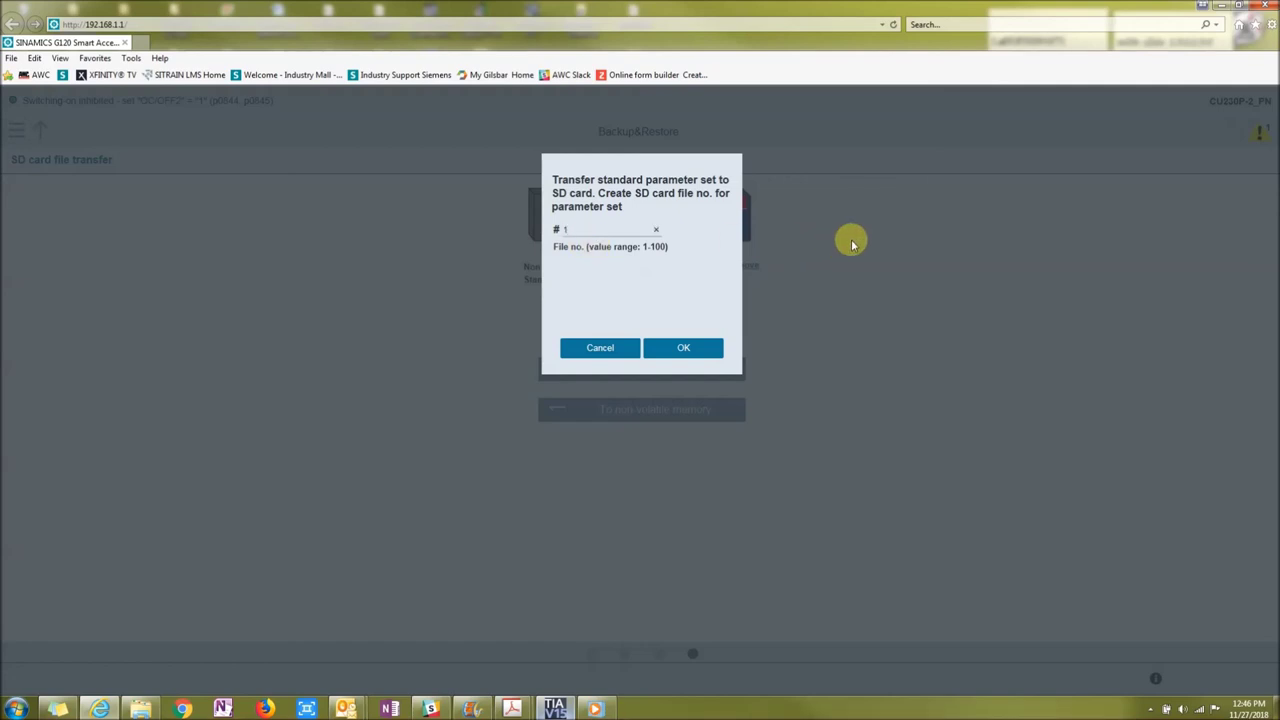
click(683, 348)
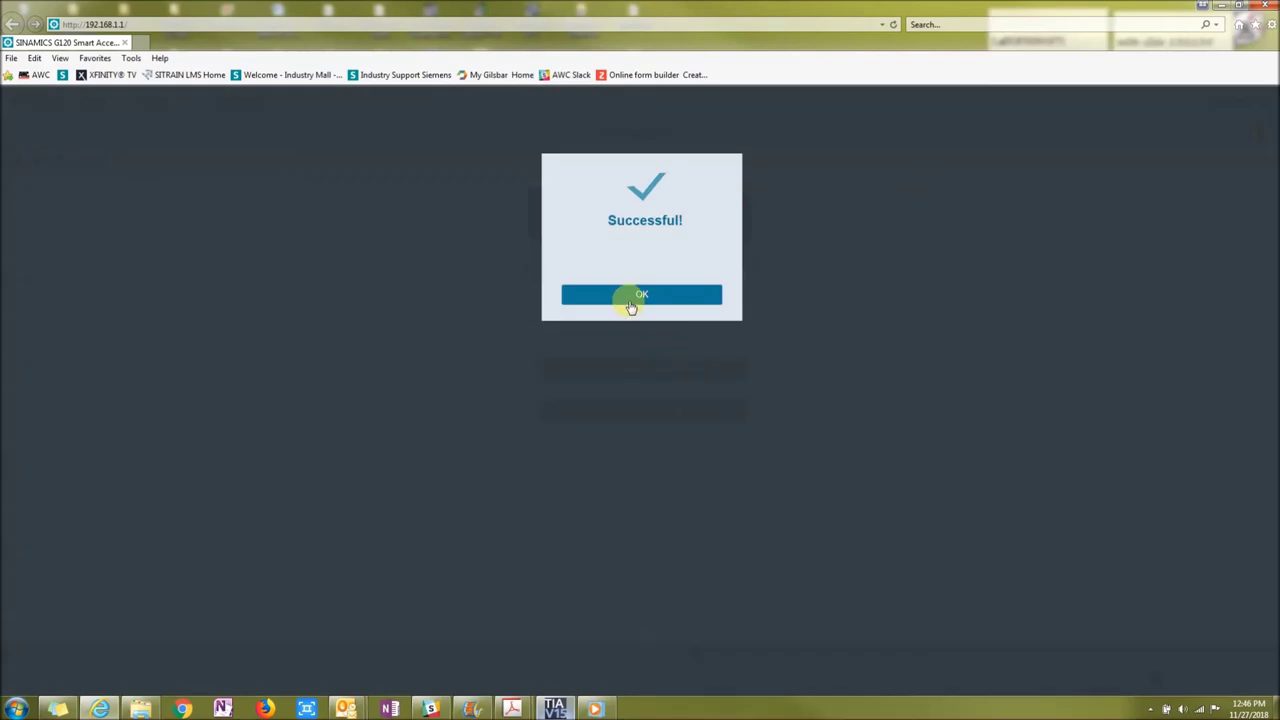
click(629, 294)
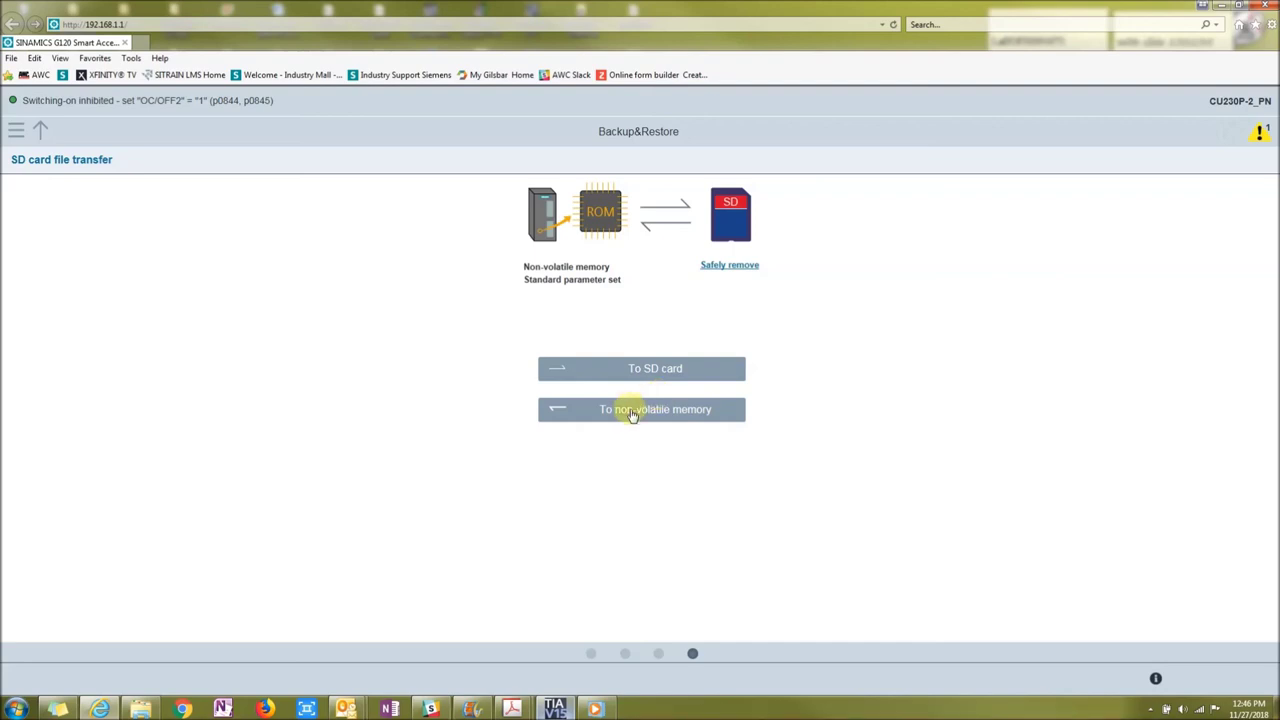
- Load SD card file 1 into non-volatile memory, then safely remove the SD card
click(630, 412)
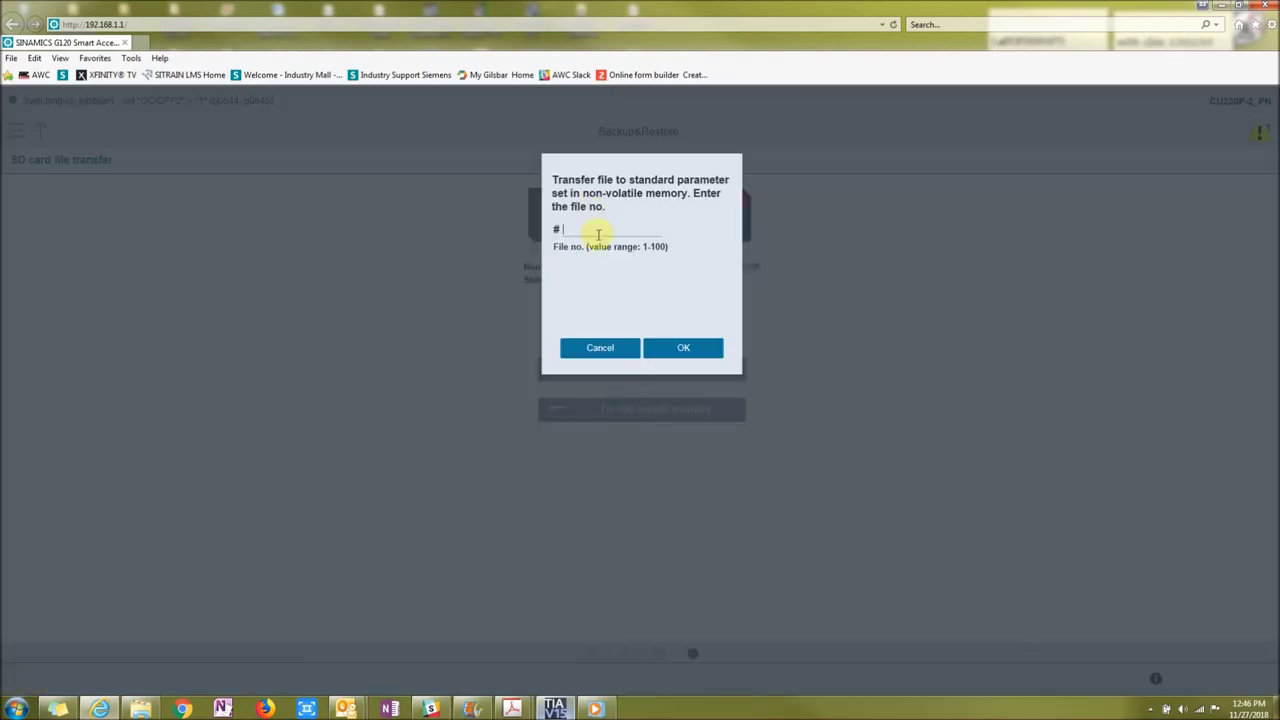
text(1)
click(683, 348)
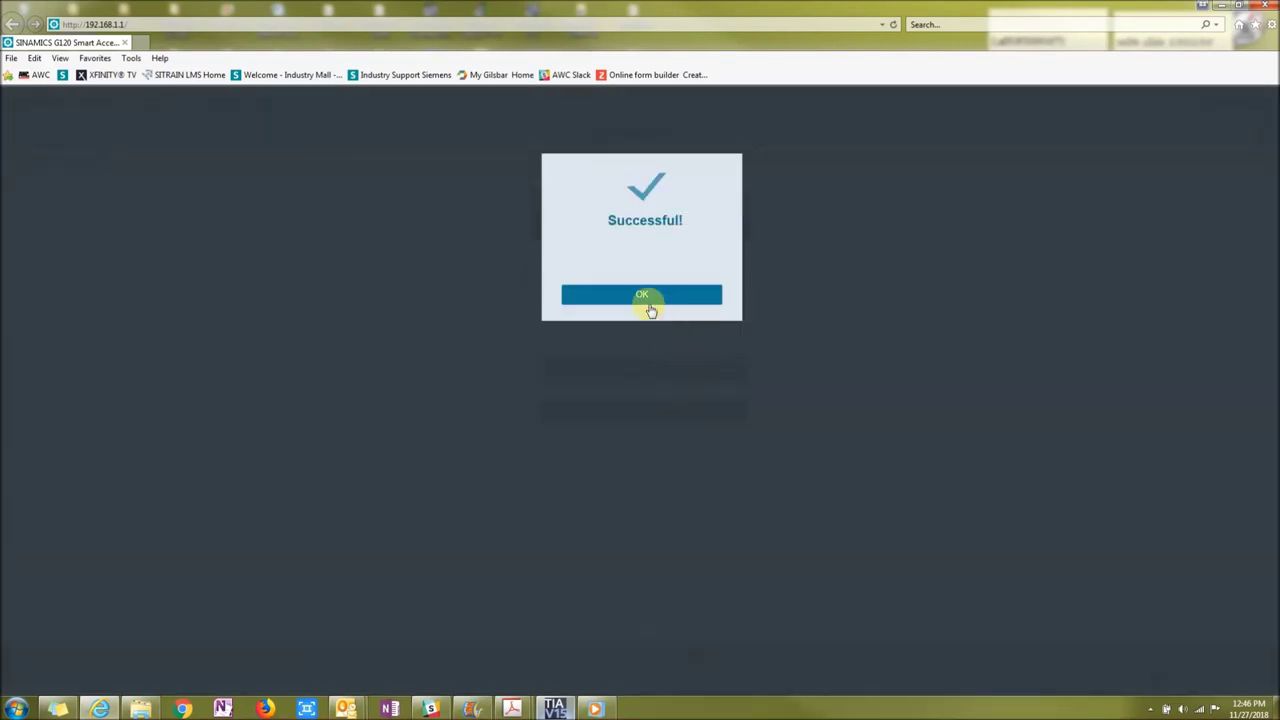
click(646, 296)
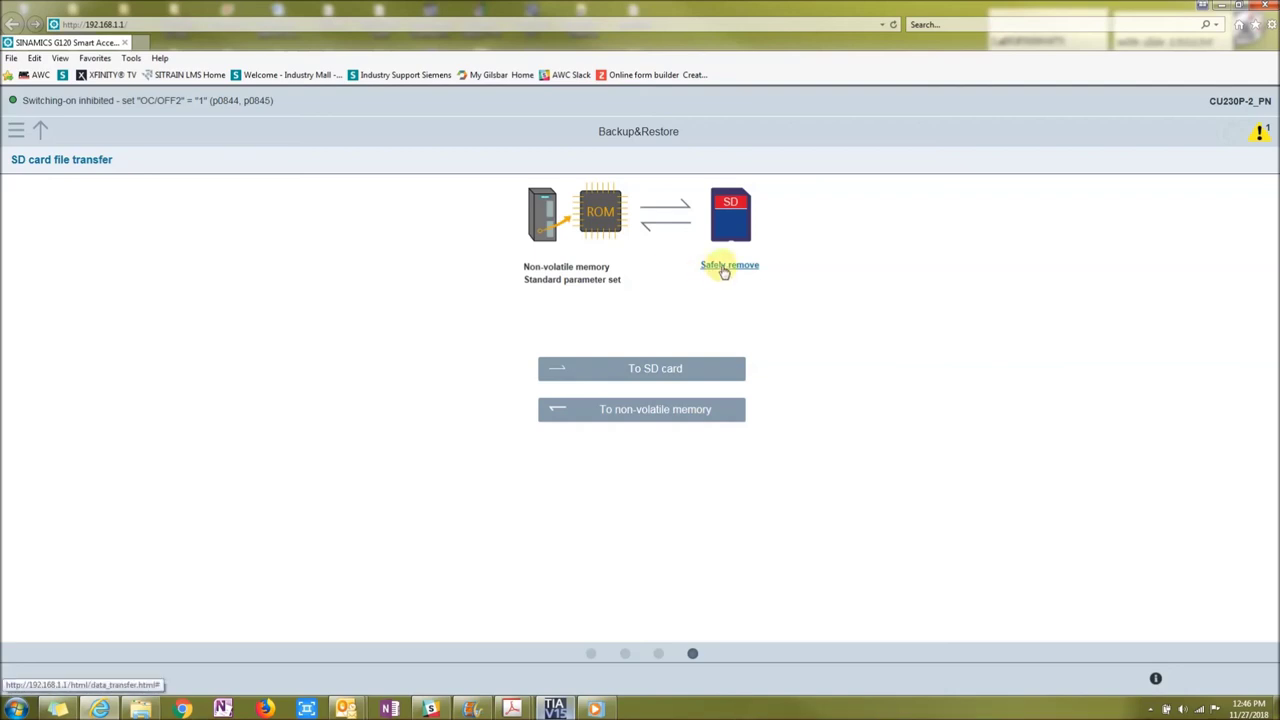
click(723, 268)
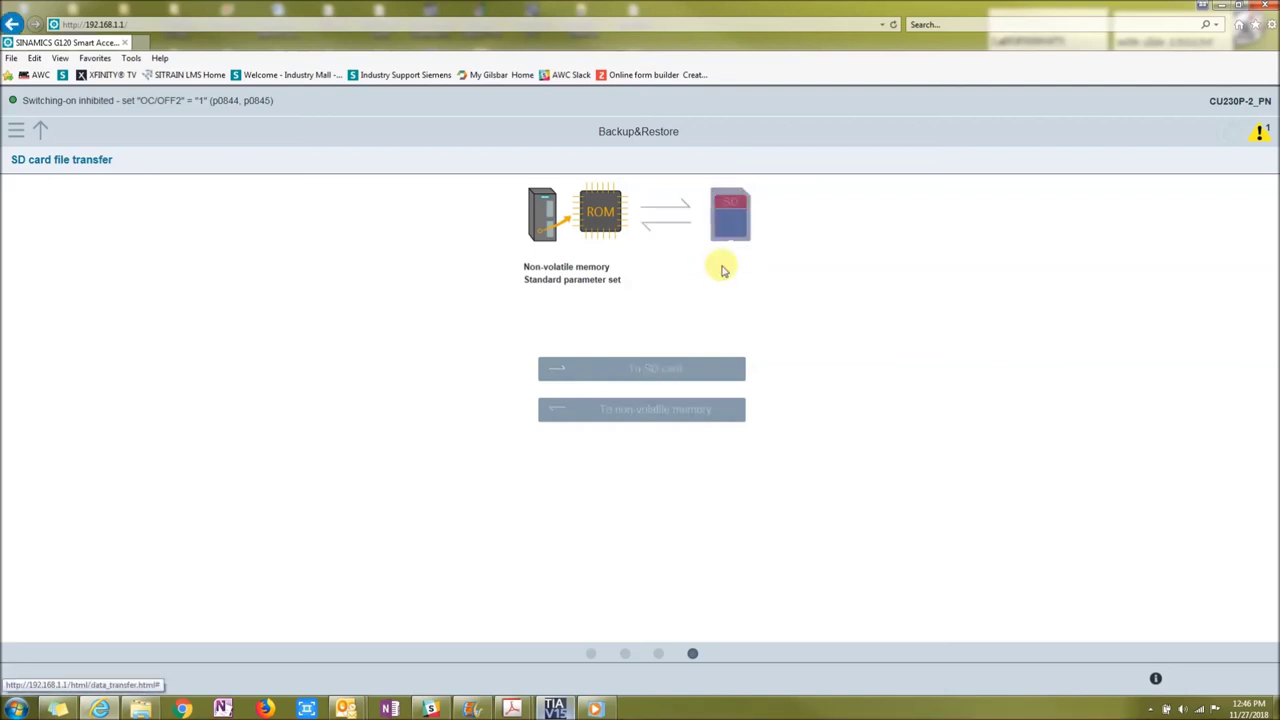